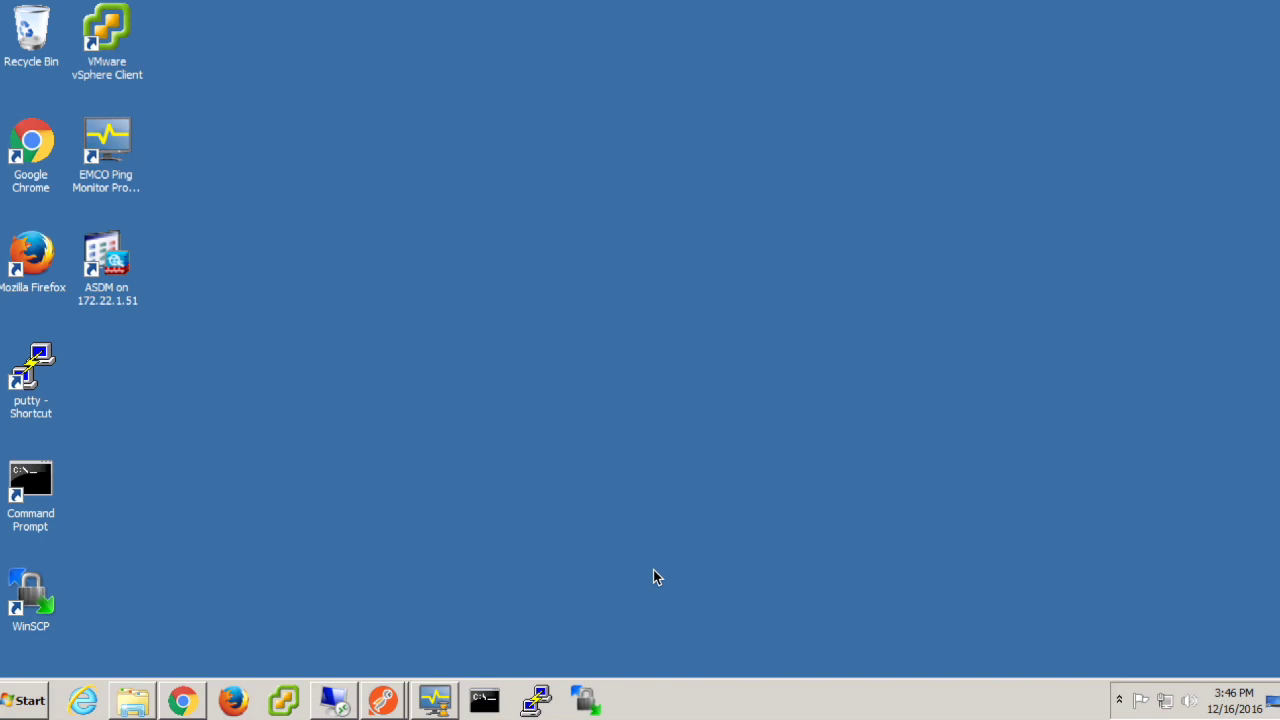
{"action": "left_click", "coordinate": [424, 704]}
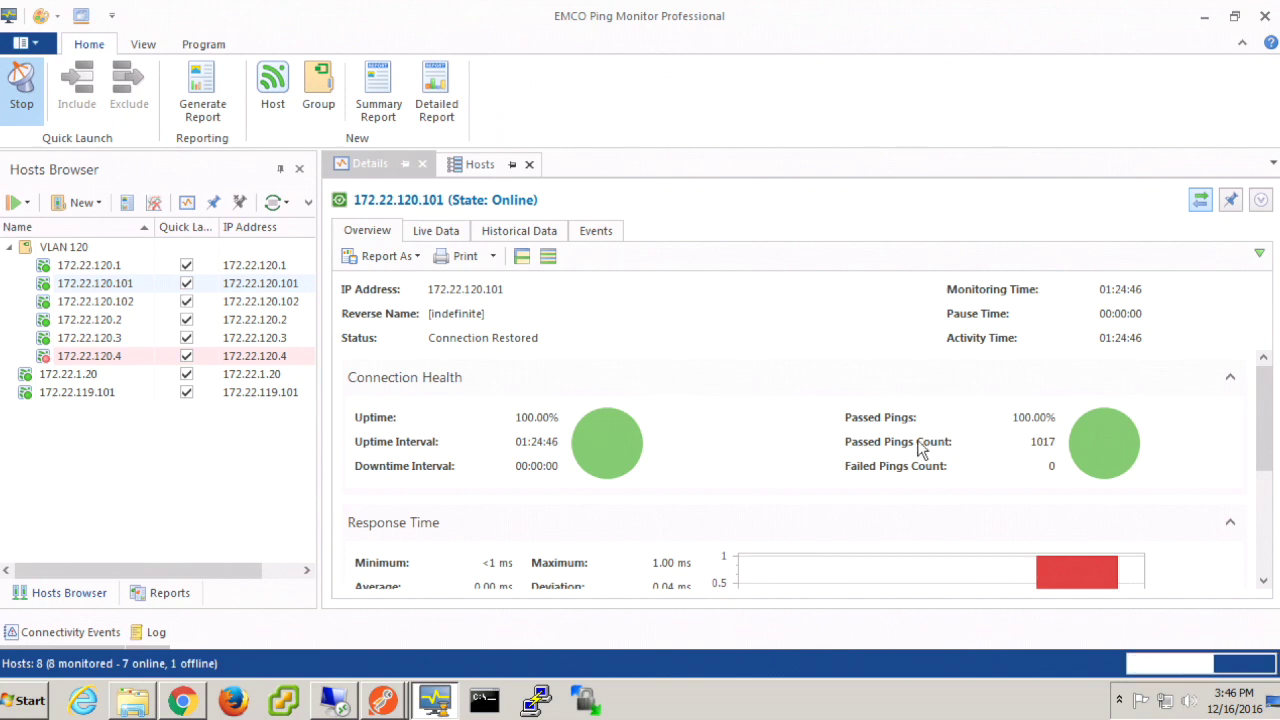
{"action": "left_click", "coordinate": [133, 303]}
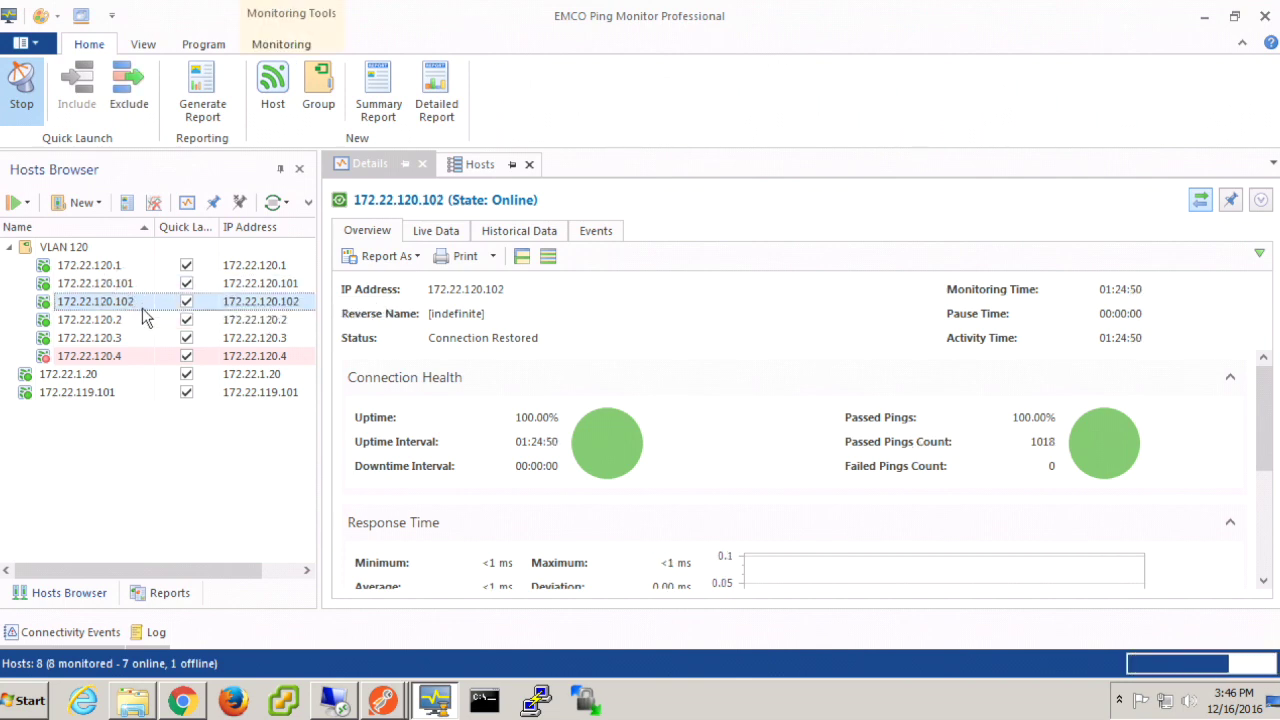
{"action": "left_click", "coordinate": [133, 285]}
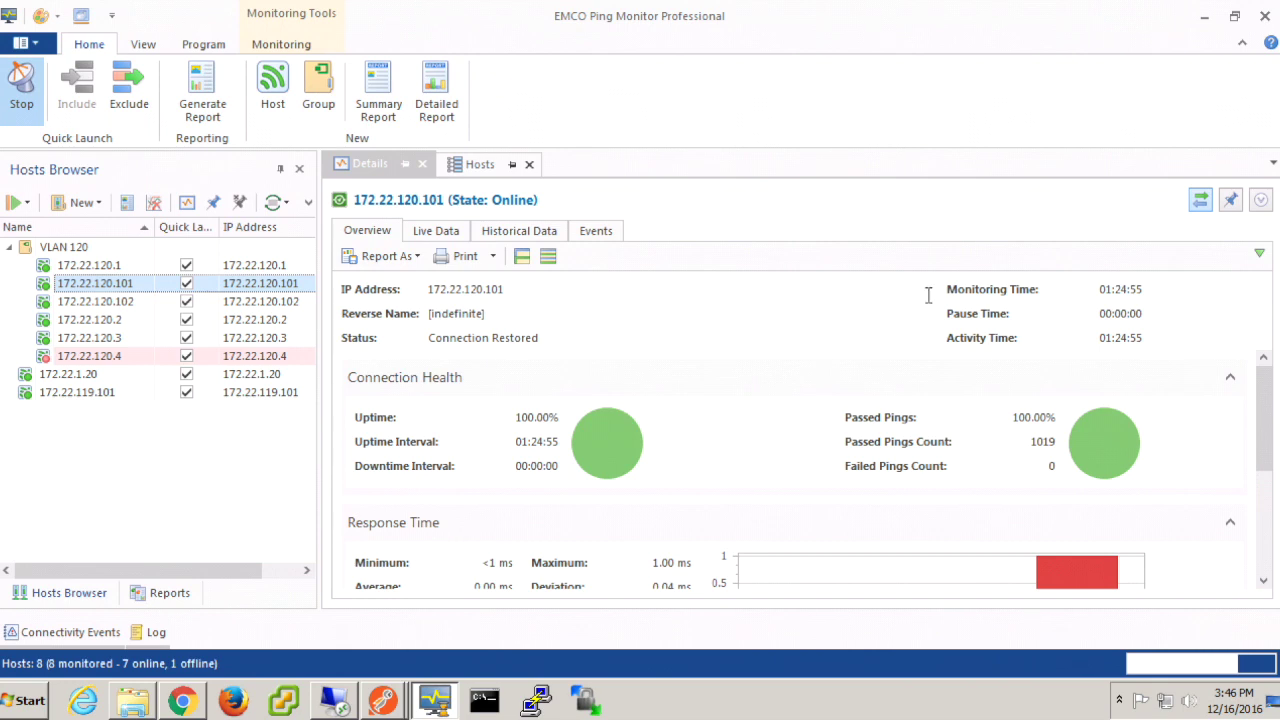
{"action": "left_click", "coordinate": [1205, 16]}
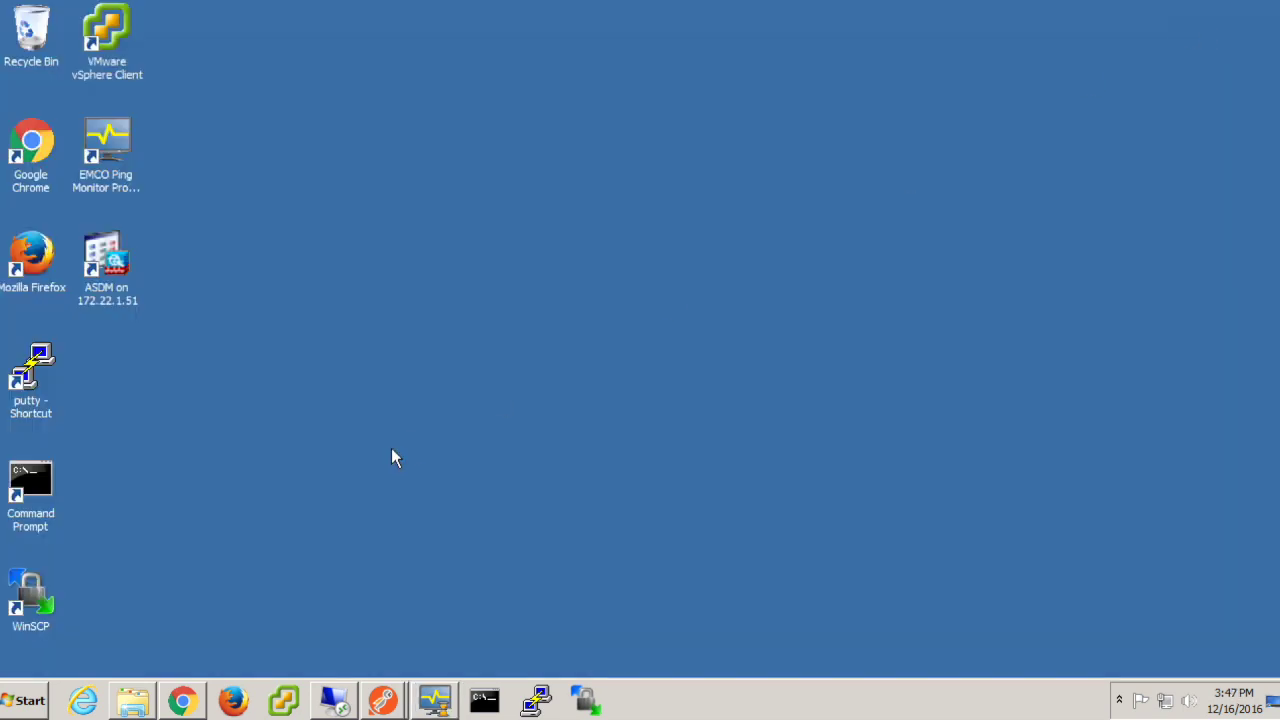
Step: Connect to the saved A2-N9K-A PuTTY session and log in as admin
{"action": "left_click", "coordinate": [536, 700]}
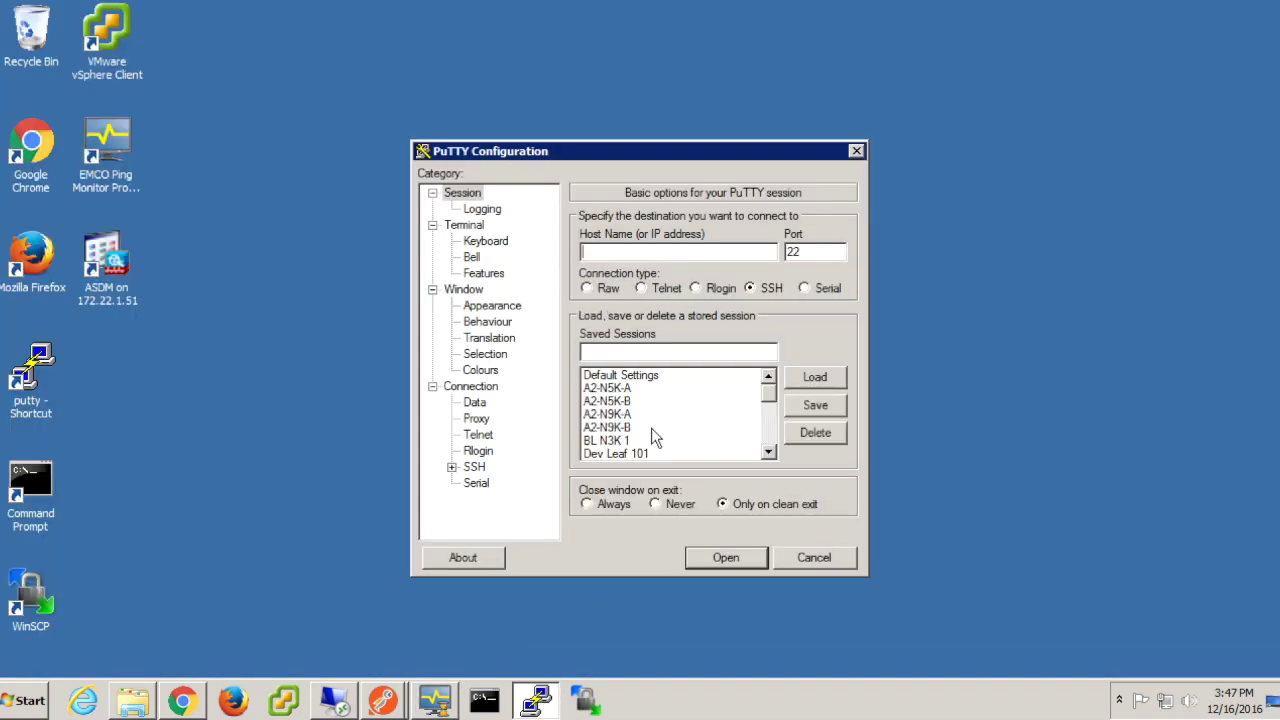
{"action": "double_click", "coordinate": [625, 418]}
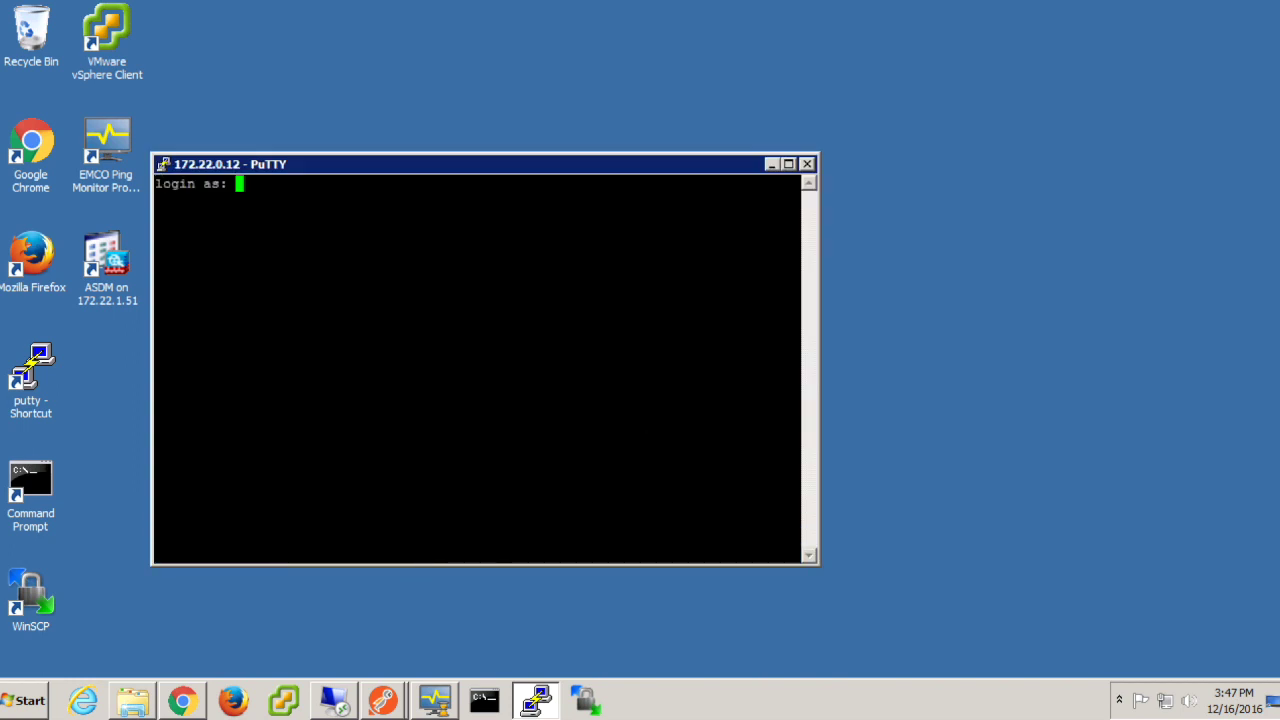
{"action": "type", "text": "admin"}
{"action": "key", "text": "Return"}
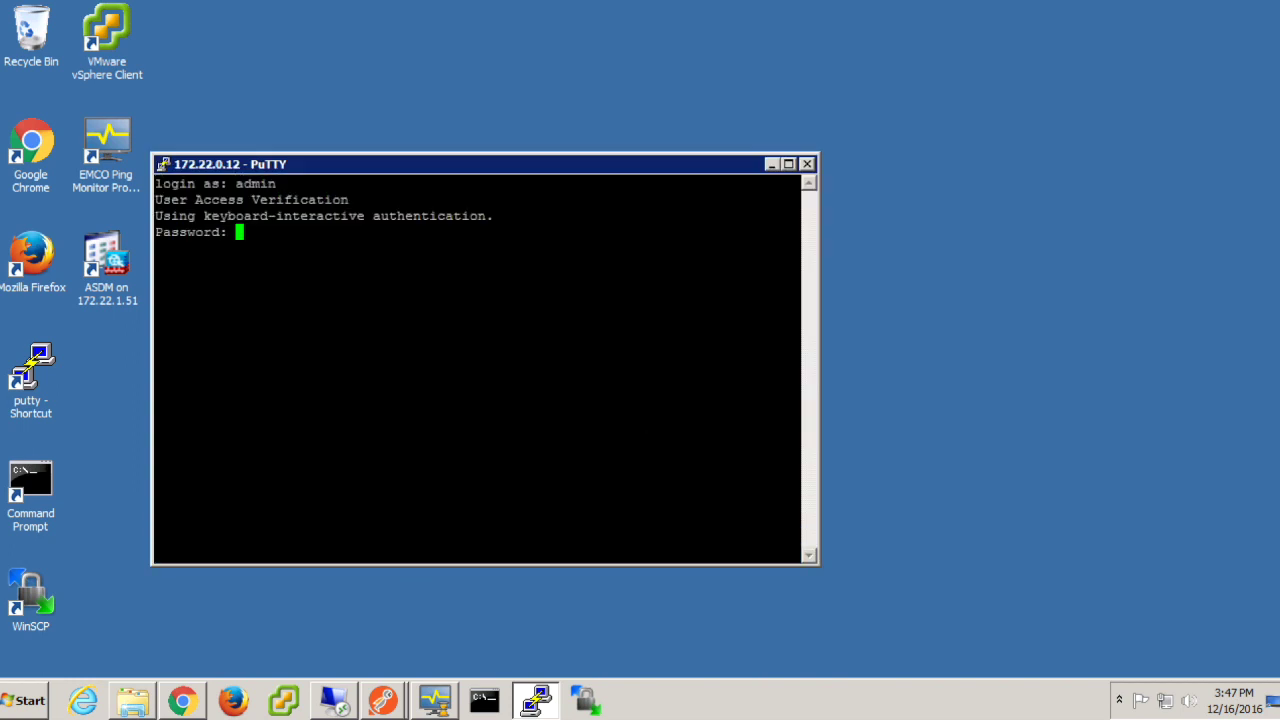
{"action": "key", "text": "Return"}
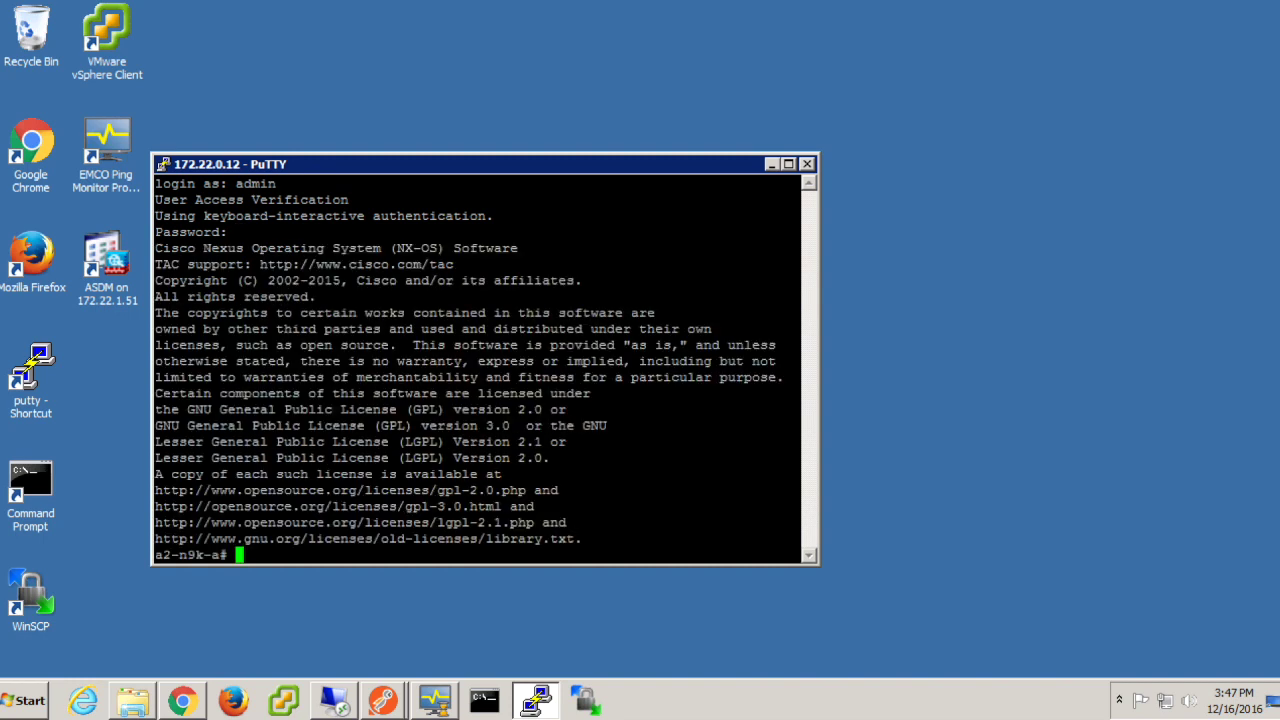
Step: Show a2-n9k-a's Vlan120 running config: 172.22.120.2/24, HSRP 120 priority 110, VIP 172.22.120.1
{"action": "type", "text": "sh run int vlan 120"}
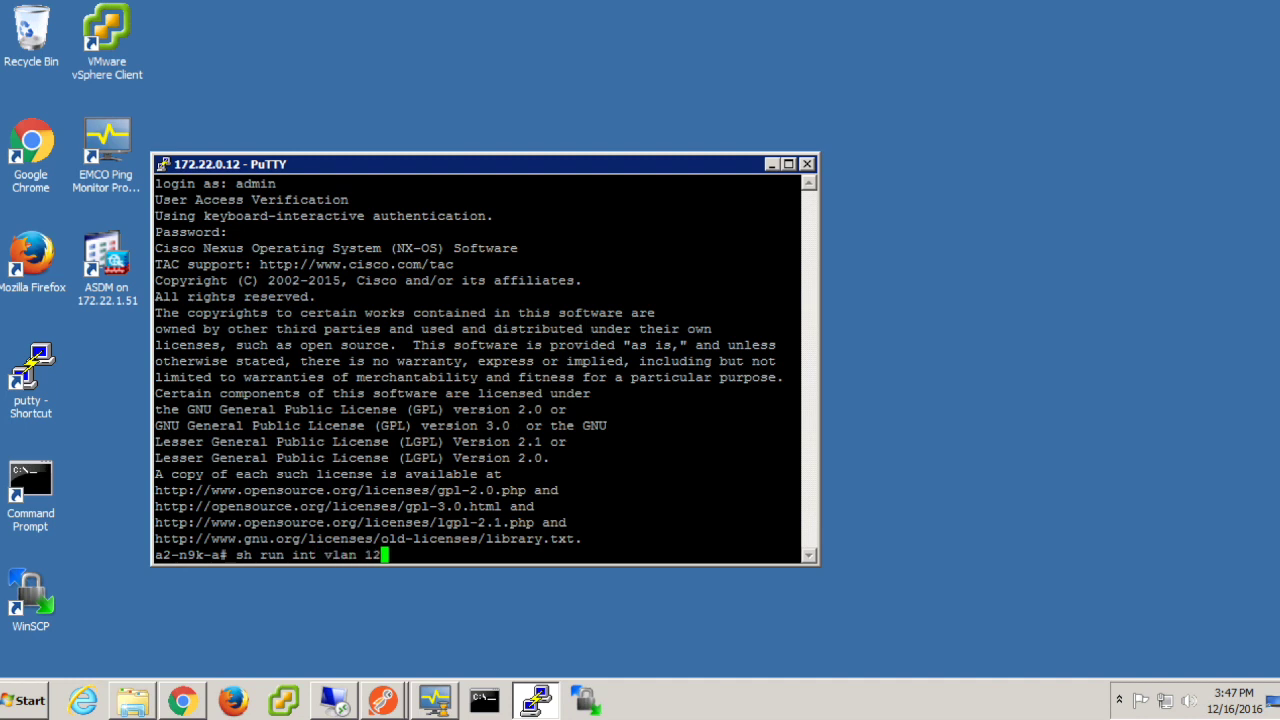
{"action": "key", "text": "Return"}
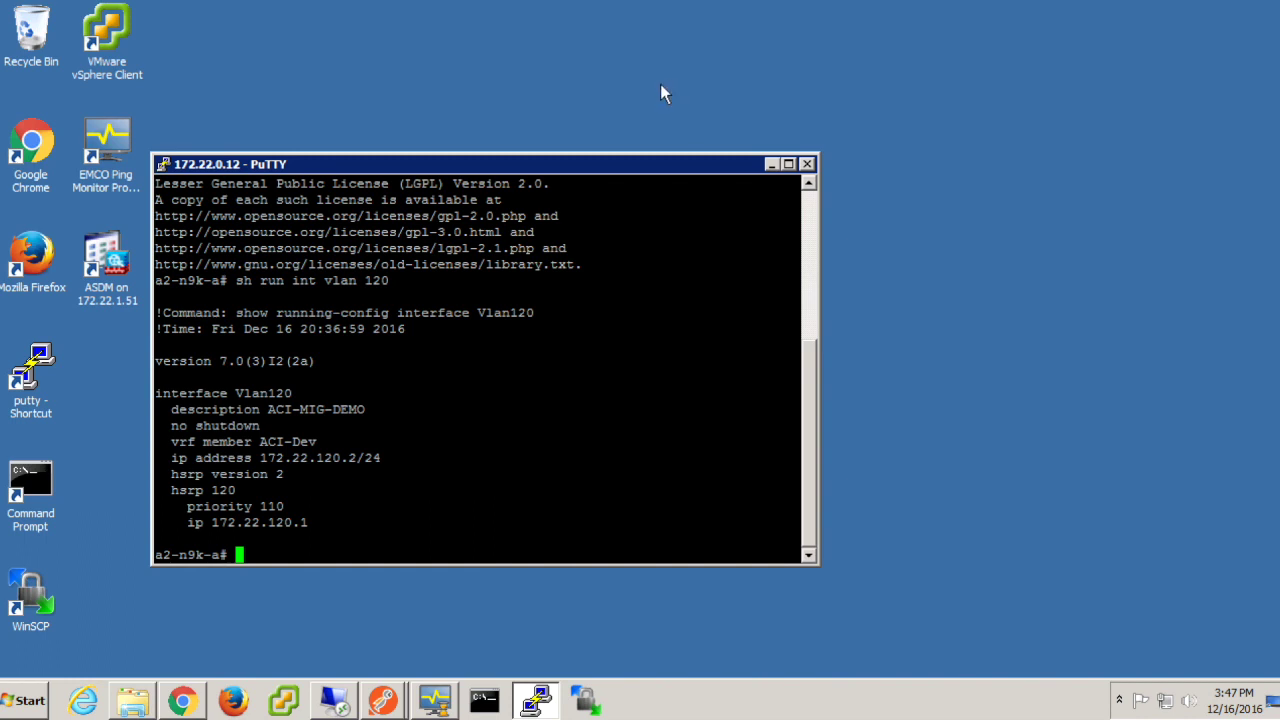
Step: Move the a2-n9k-a terminal aside and launch a second PuTTY configuration window
{"action": "left_click_drag", "start_coordinate": [583, 164], "coordinate": [482, 90]}
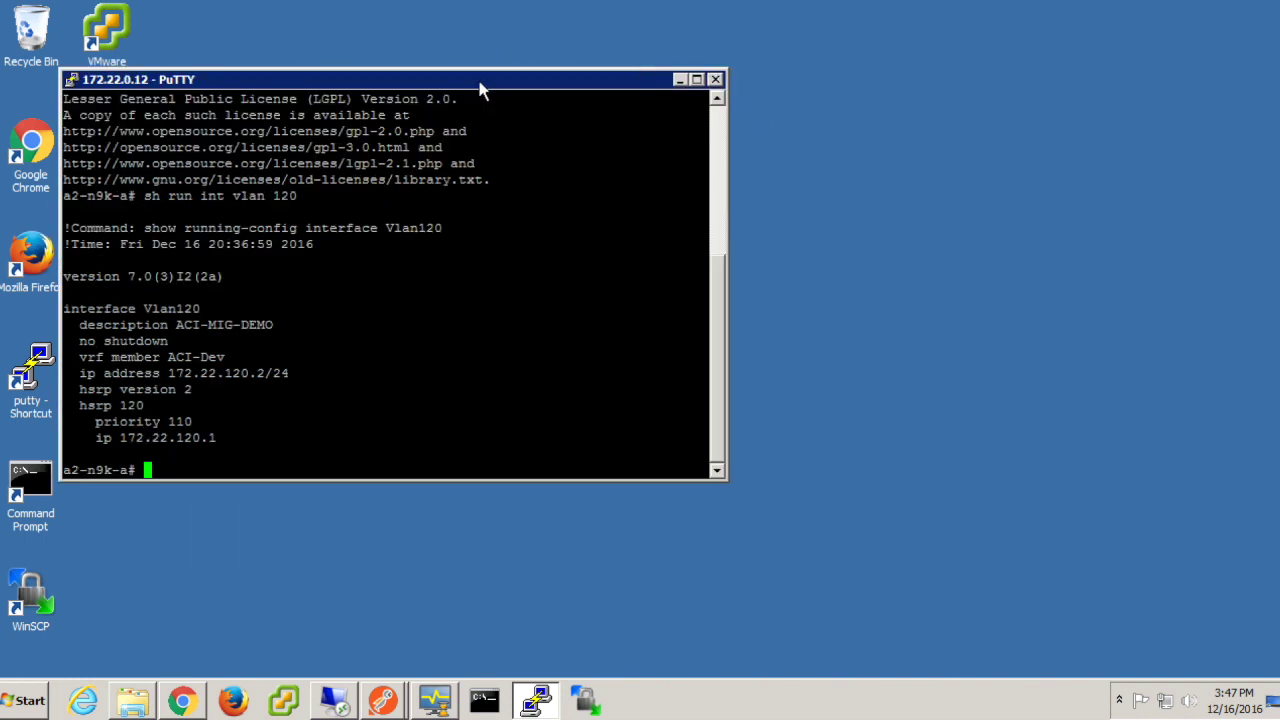
{"action": "right_click", "coordinate": [537, 701]}
{"action": "left_click", "coordinate": [566, 610]}
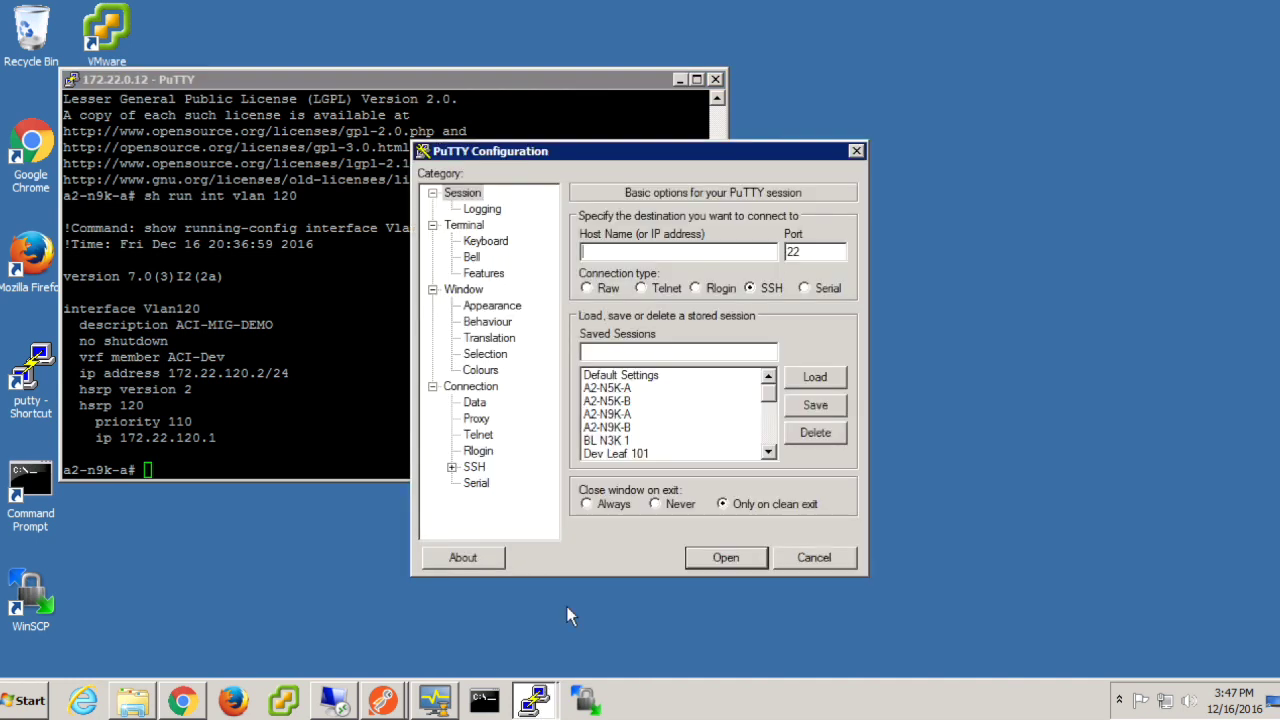
Step: Connect to the saved A2-N9K-B session and log in as admin
{"action": "double_click", "coordinate": [620, 427]}
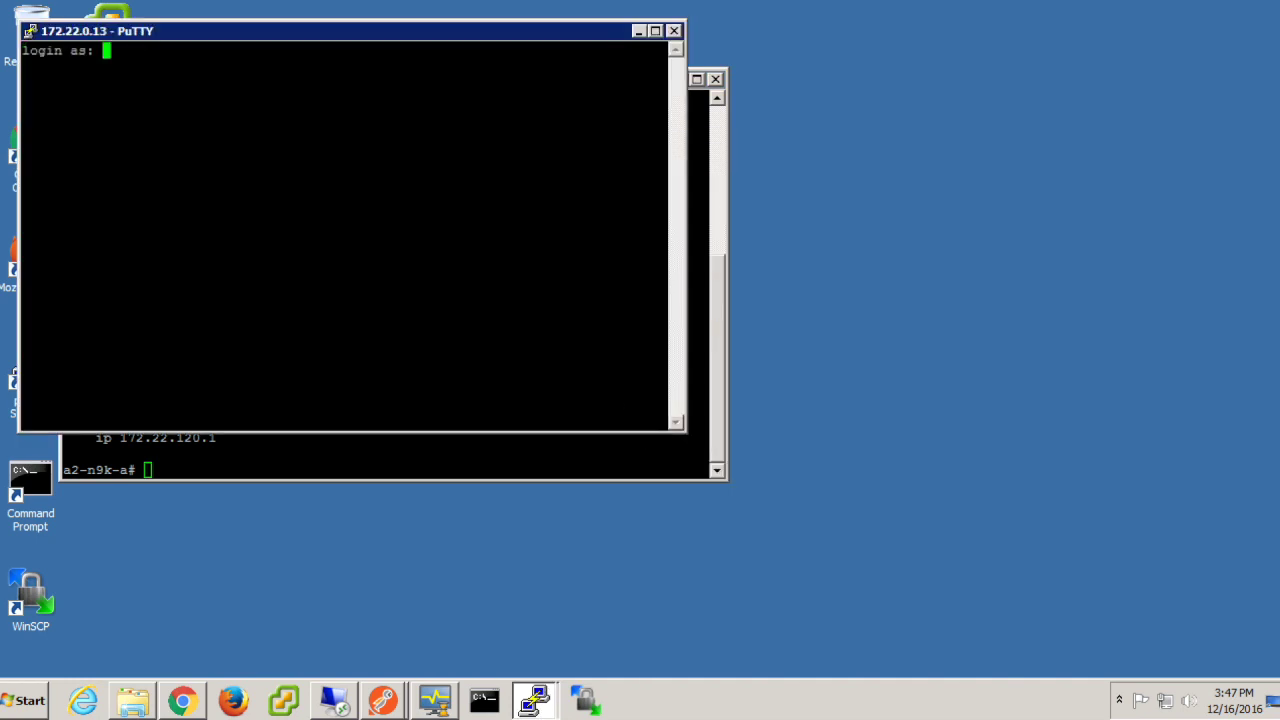
{"action": "left_click_drag", "start_coordinate": [383, 33], "coordinate": [622, 196]}
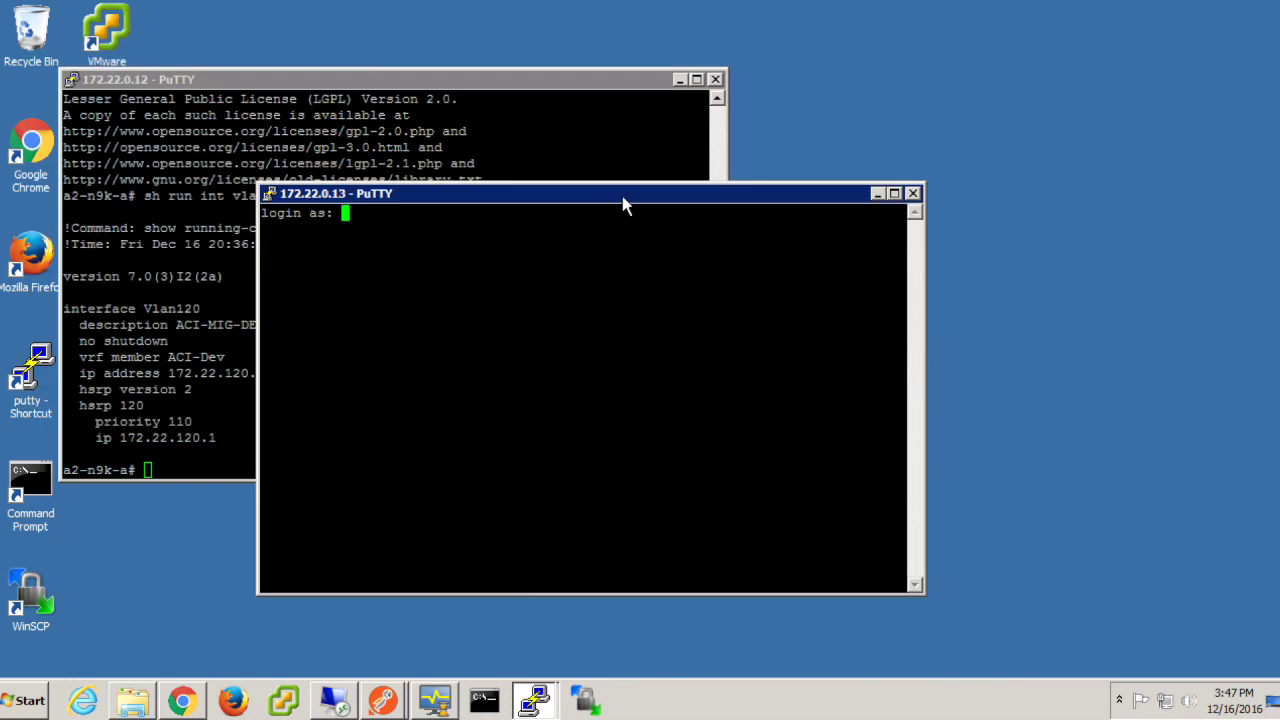
{"action": "type", "text": "admin"}
{"action": "key", "text": "Return"}
{"action": "key", "text": "Return"}
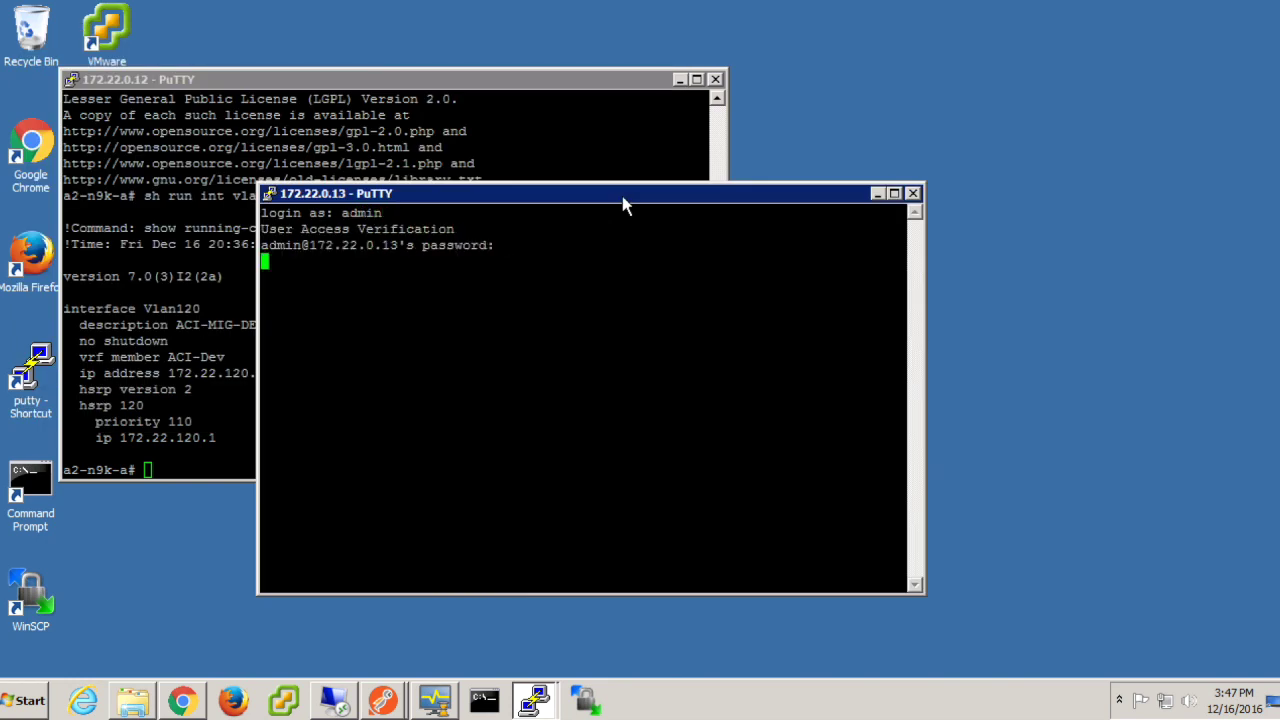
Step: Show a2-n9k-b's Vlan120 config (172.22.120.3/24) and HSRP group 120 Standby status
{"action": "type", "text": "sh run"}
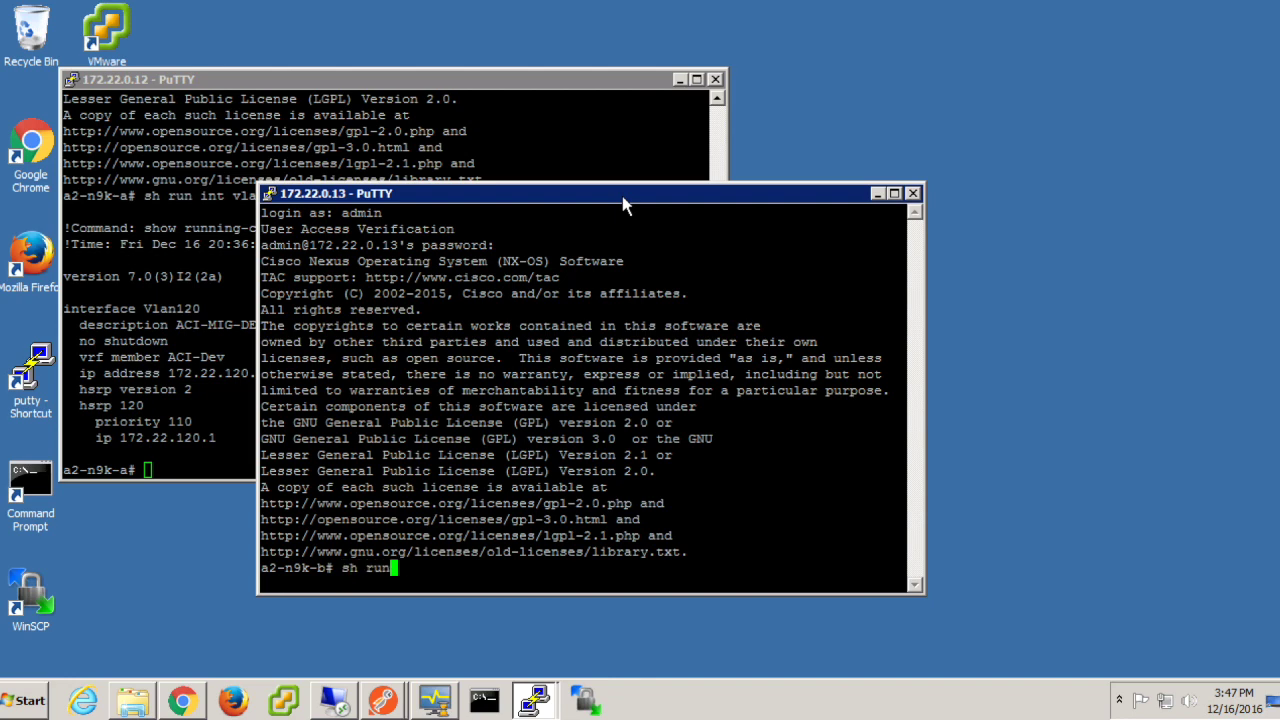
{"action": "type", "text": " int vlan 120"}
{"action": "key", "text": "Return"}
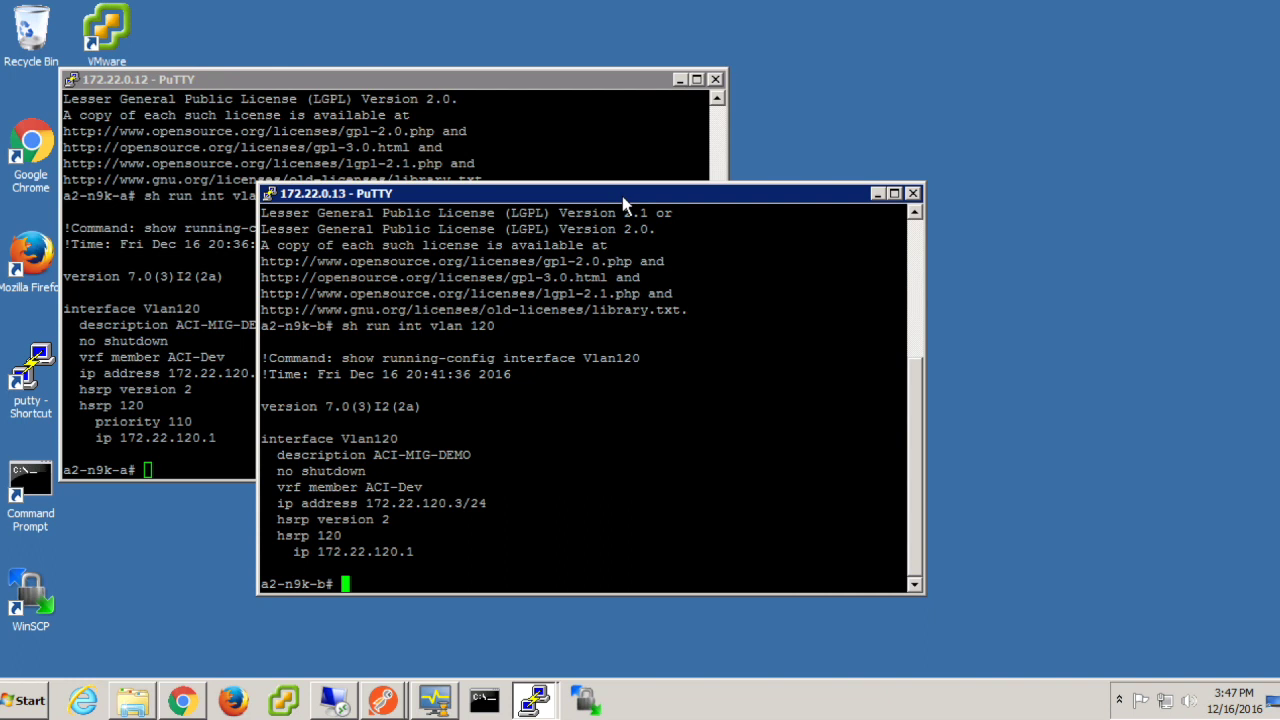
{"action": "type", "text": "sh hsrp group 120"}
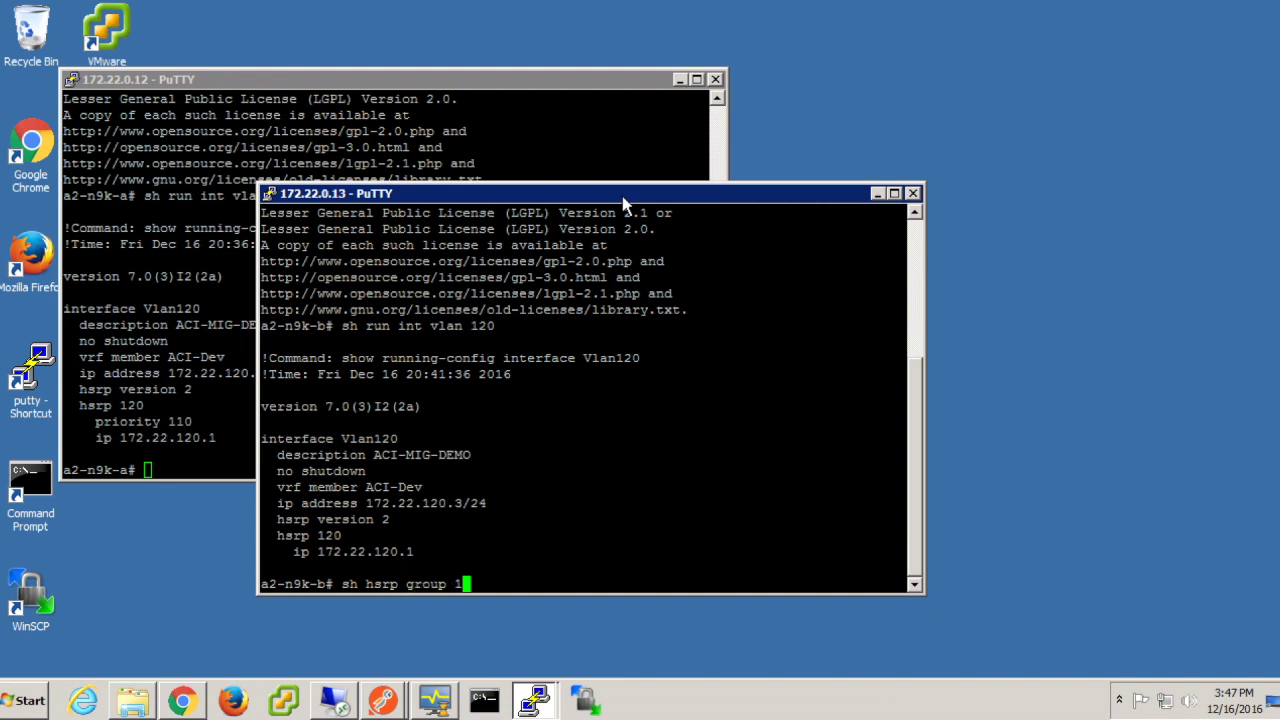
{"action": "key", "text": "Return"}
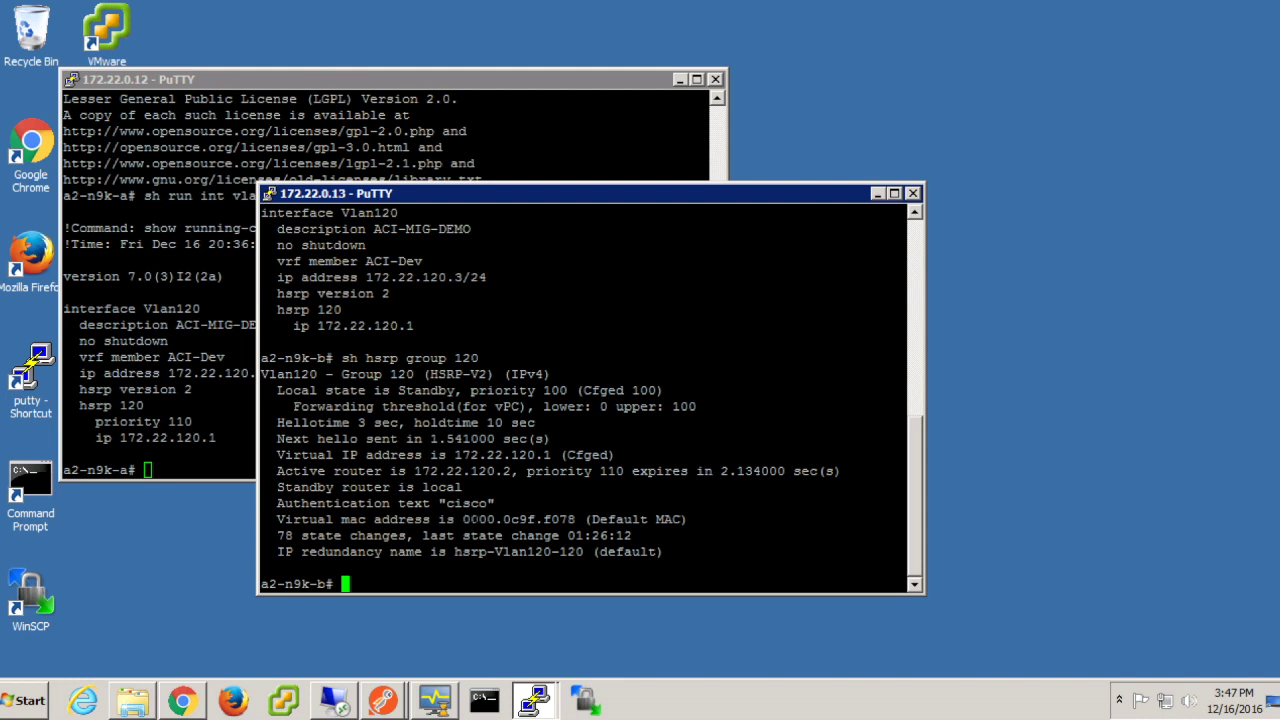
Step: Copy the HSRP virtual MAC 0000.0c9f.f078 and clear it from the prompt
{"action": "left_click_drag", "start_coordinate": [463, 521], "coordinate": [568, 529]}
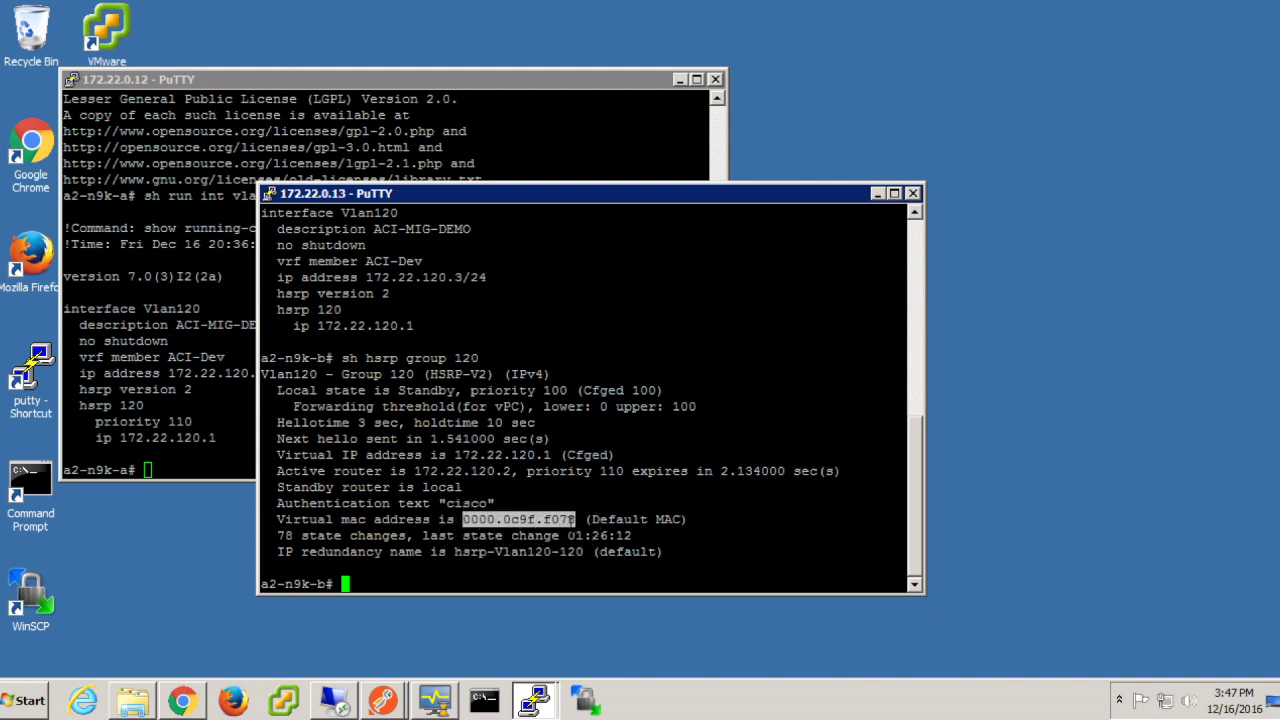
{"action": "type", "text": "0000.0c9f.f078"}
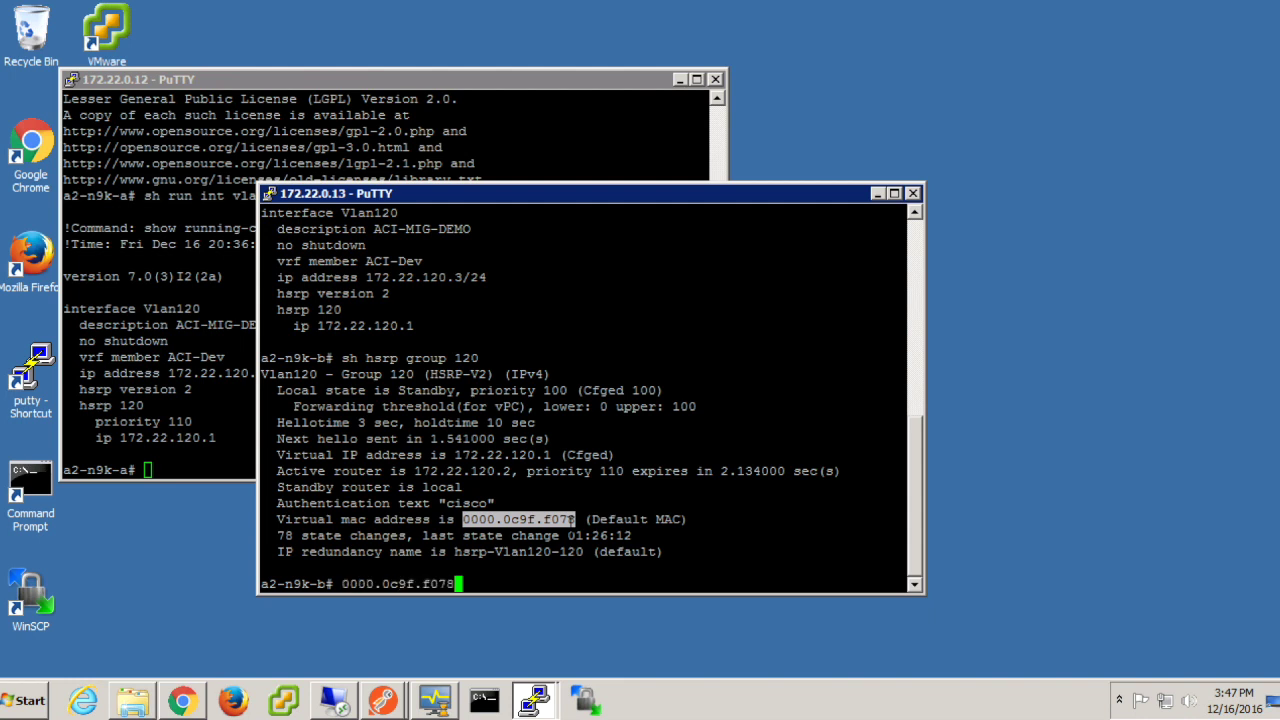
{"action": "key", "text": "BackSpace"}
{"action": "key", "text": "BackSpace"}
{"action": "key", "text": "BackSpace"}
{"action": "key", "text": "BackSpace"}
{"action": "key", "text": "BackSpace"}
{"action": "key", "text": "BackSpace"}
{"action": "key", "text": "BackSpace"}
{"action": "key", "text": "BackSpace"}
{"action": "key", "text": "BackSpace"}
{"action": "key", "text": "BackSpace"}
{"action": "key", "text": "BackSpace"}
{"action": "key", "text": "BackSpace"}
{"action": "key", "text": "BackSpace"}
{"action": "key", "text": "BackSpace"}
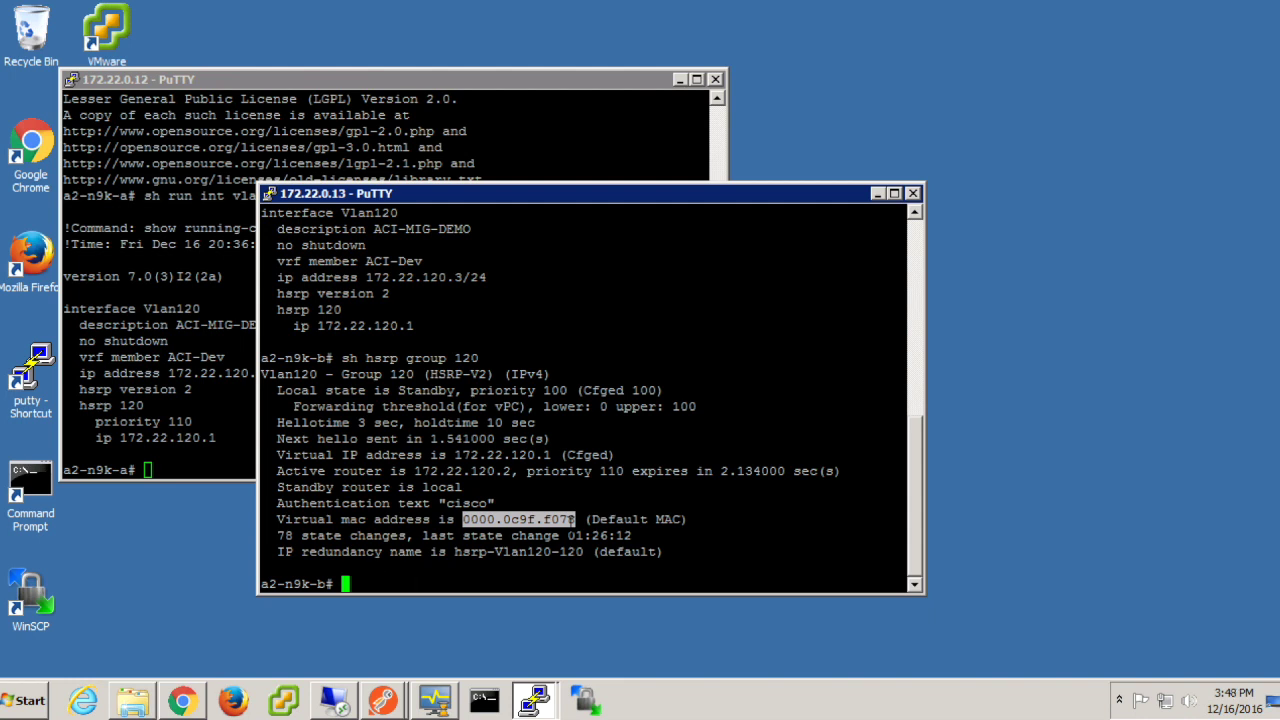
{"action": "left_click", "coordinate": [30, 700]}
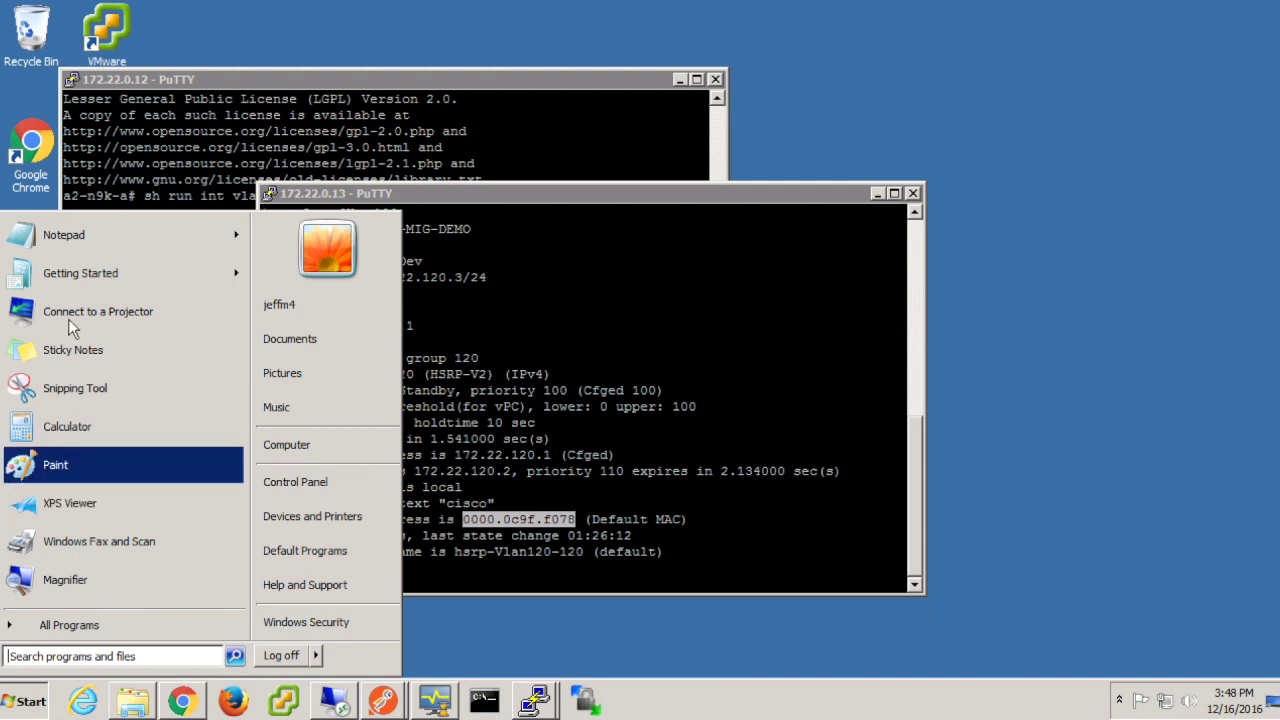
Step: Paste virtual MAC 0000.0c9f.f078 into a new Notepad note, resize it, then minimize it
{"action": "left_click", "coordinate": [64, 236]}
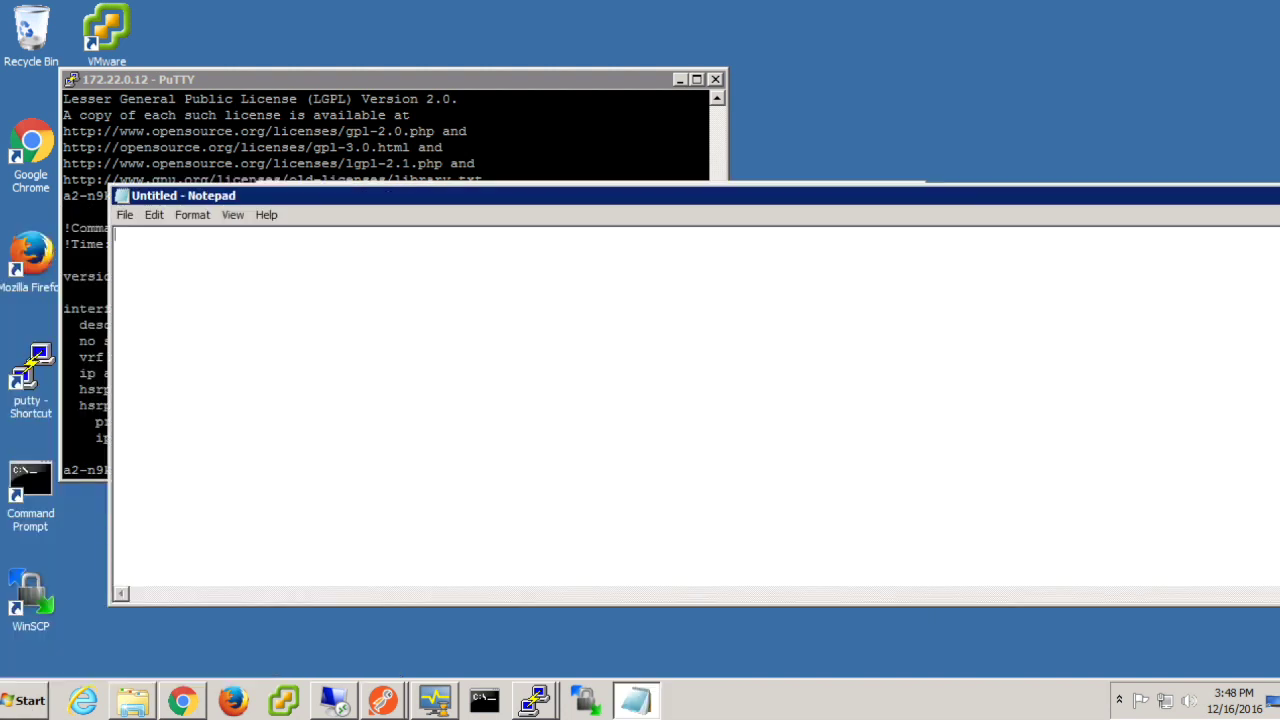
{"action": "type", "text": "0000.0c9f.f078"}
{"action": "left_click_drag", "start_coordinate": [875, 203], "coordinate": [818, 198]}
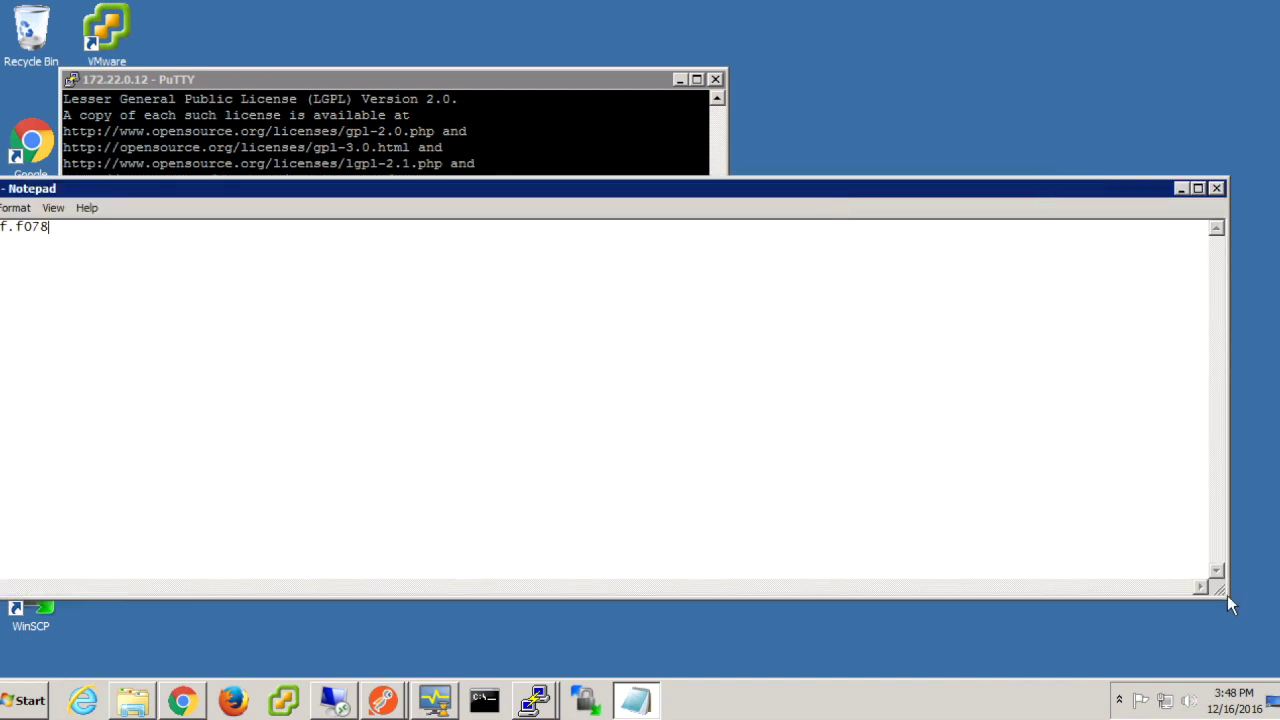
{"action": "left_click_drag", "start_coordinate": [1227, 595], "coordinate": [811, 612]}
{"action": "left_click_drag", "start_coordinate": [491, 191], "coordinate": [875, 215]}
{"action": "left_click", "coordinate": [1148, 213]}
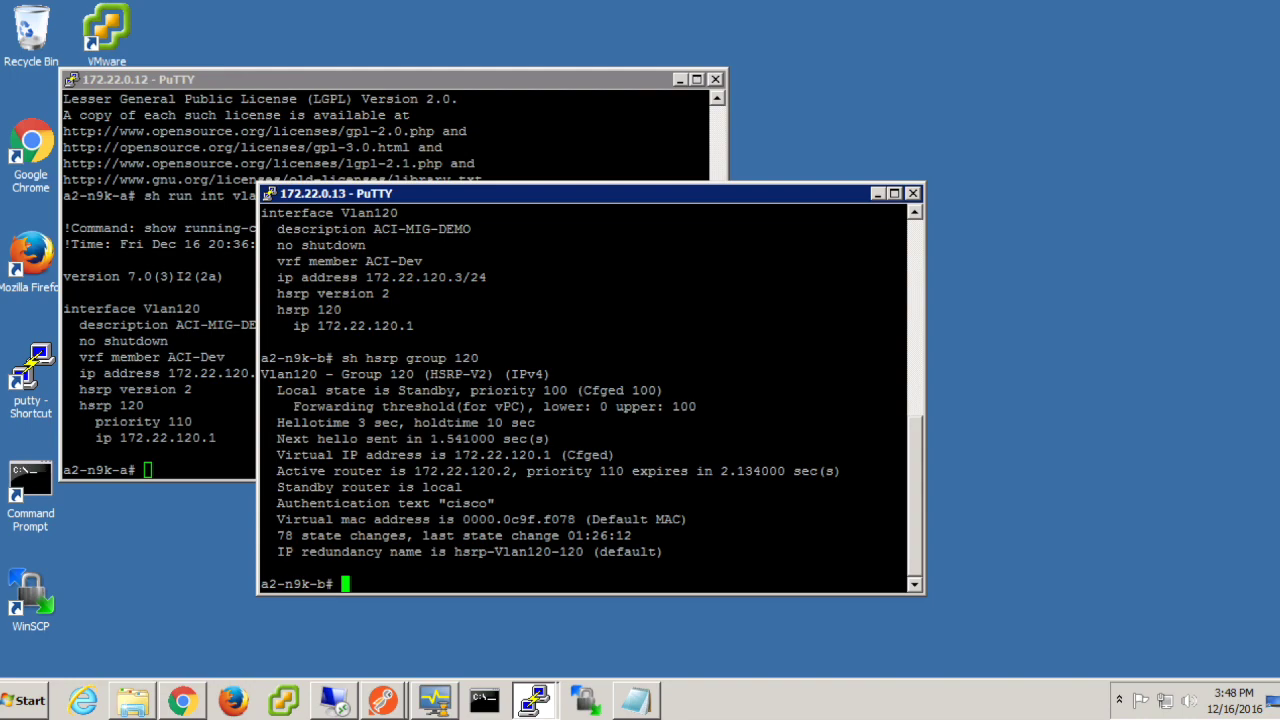
Step: Sign in to APIC with the user ID and list all six tenants with health 100
{"action": "left_click", "coordinate": [182, 700]}
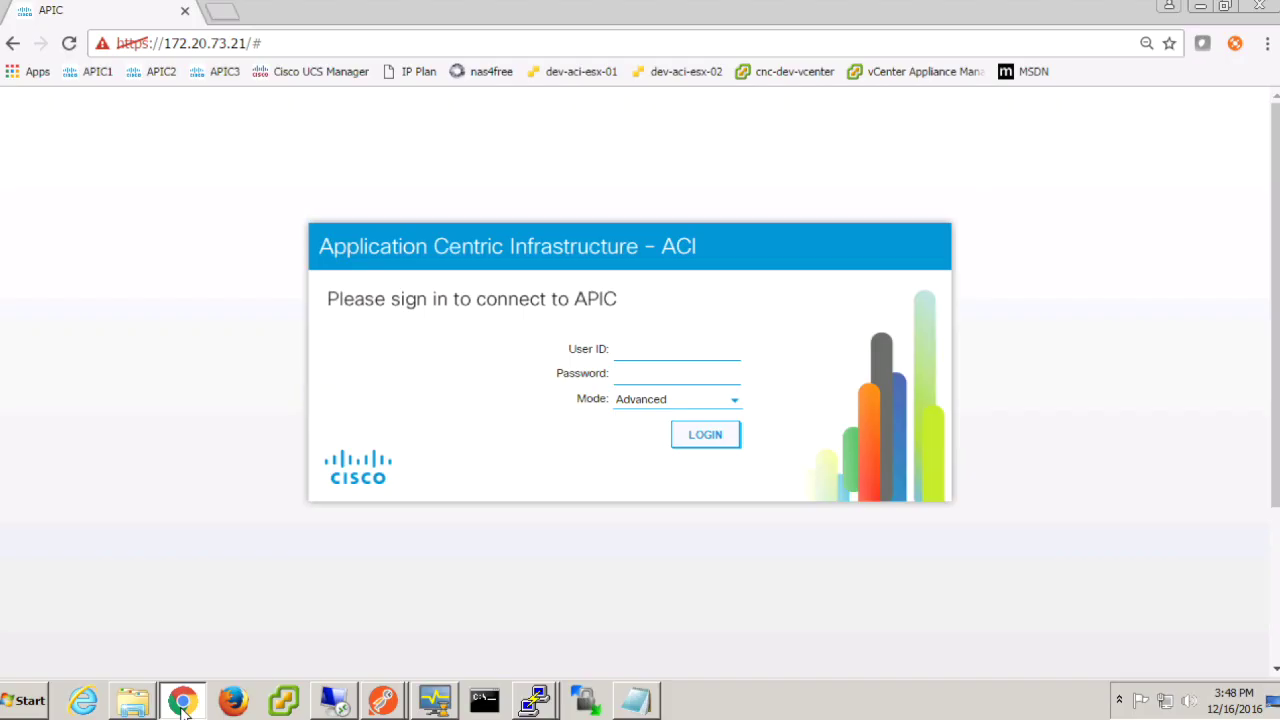
{"action": "left_click", "coordinate": [663, 352]}
{"action": "type", "text": "jeffm4"}
{"action": "key", "text": "Tab"}
{"action": "key", "text": "Return"}
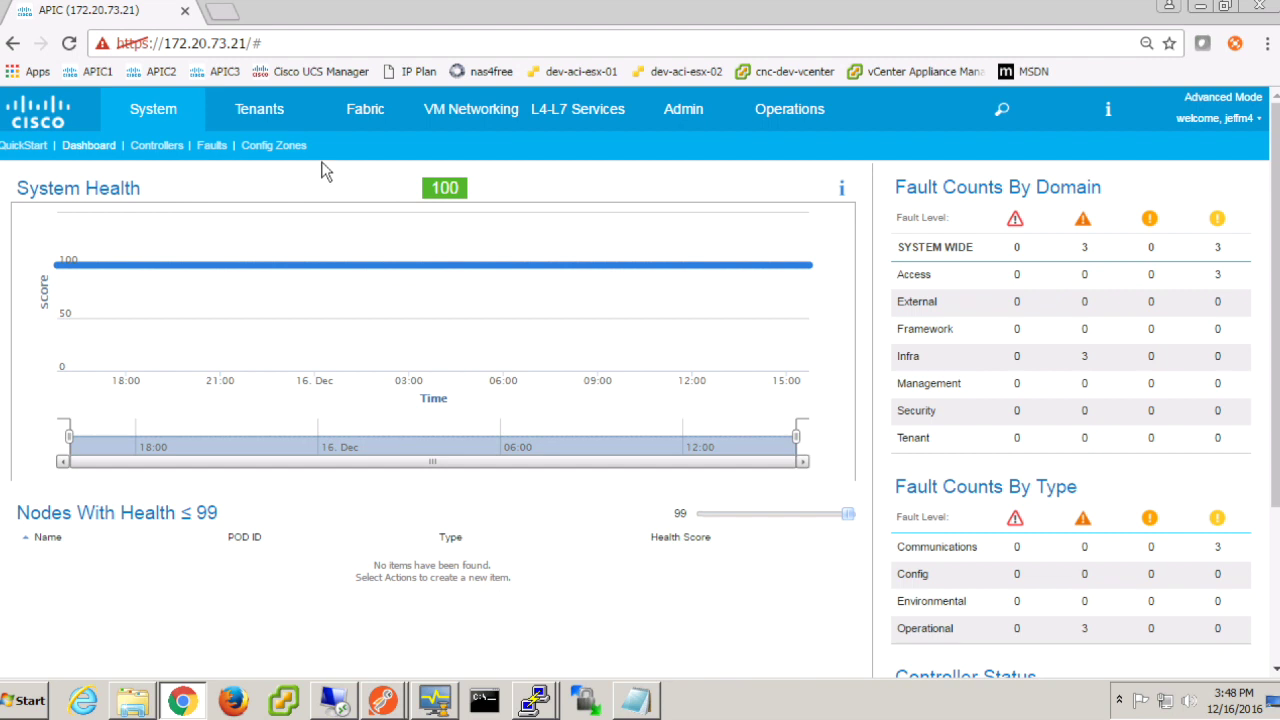
{"action": "left_click", "coordinate": [282, 108]}
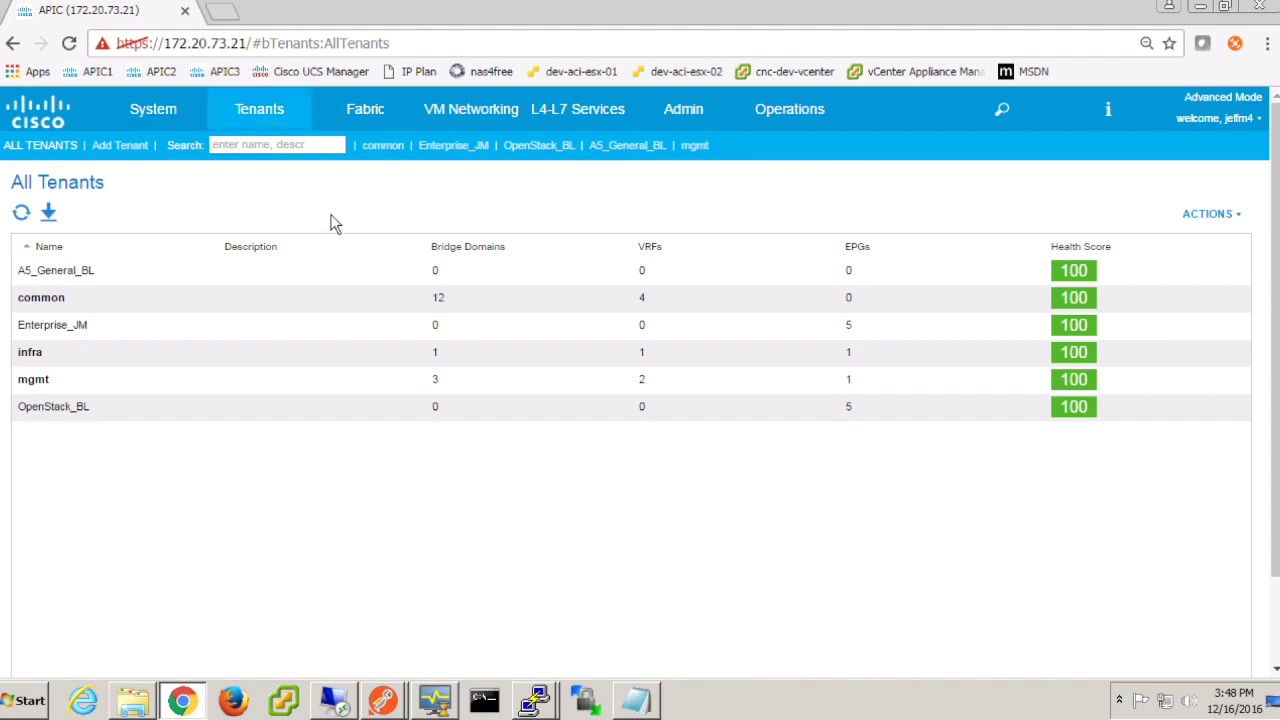
Step: In Enterprise_JM > ACI-MIG-Demo, check VLAN_120_EPG's contracts and its common/VLAN_120_BD bridge domain
{"action": "left_click", "coordinate": [472, 150]}
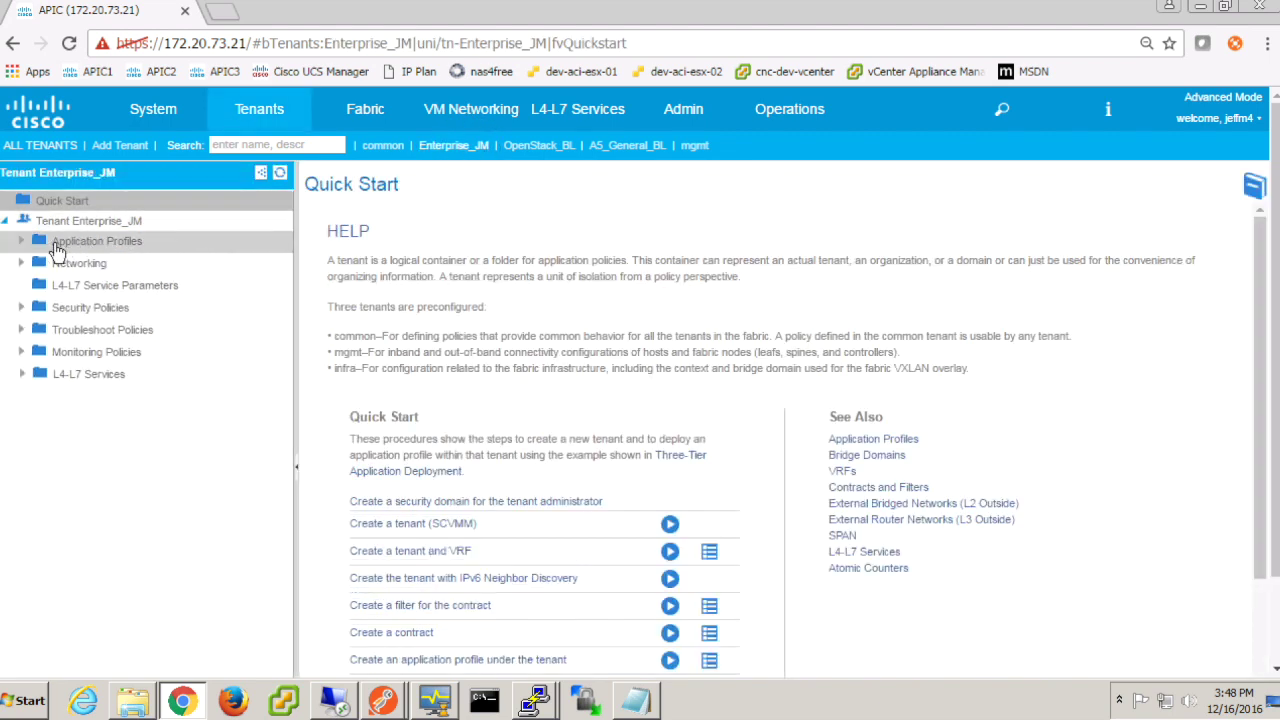
{"action": "left_click", "coordinate": [22, 242]}
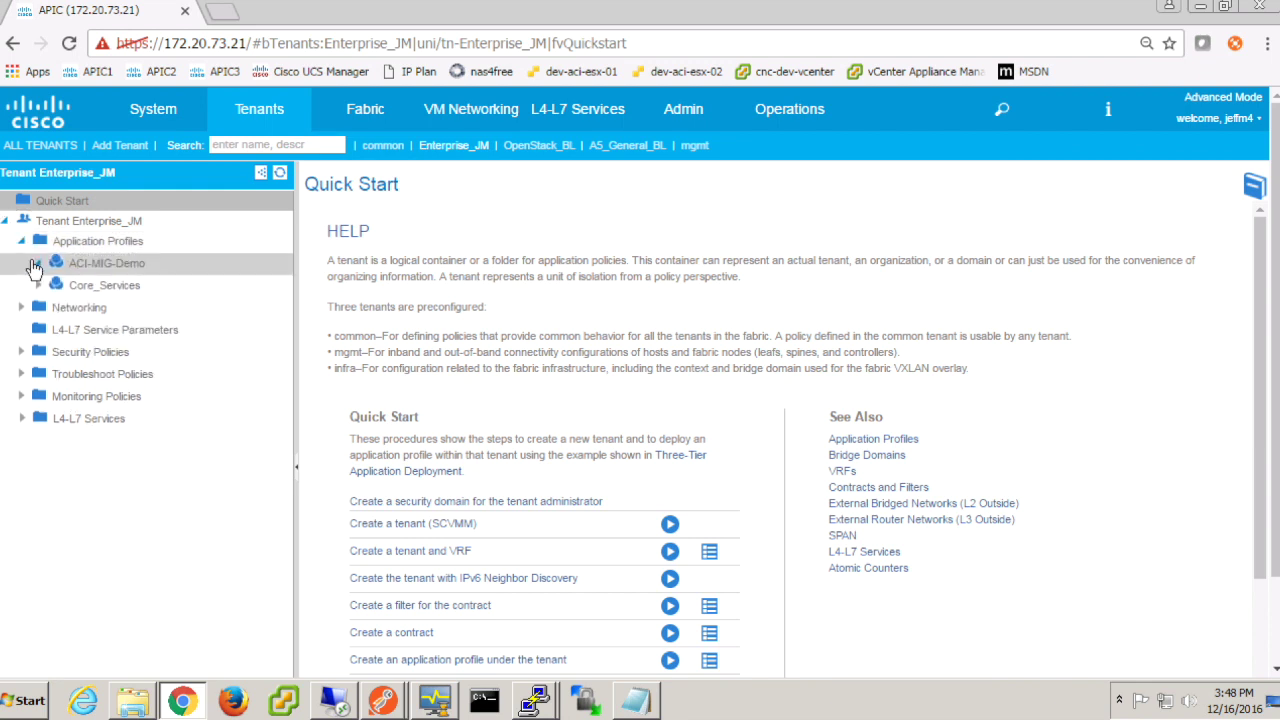
{"action": "left_click", "coordinate": [36, 264]}
{"action": "left_click", "coordinate": [56, 286]}
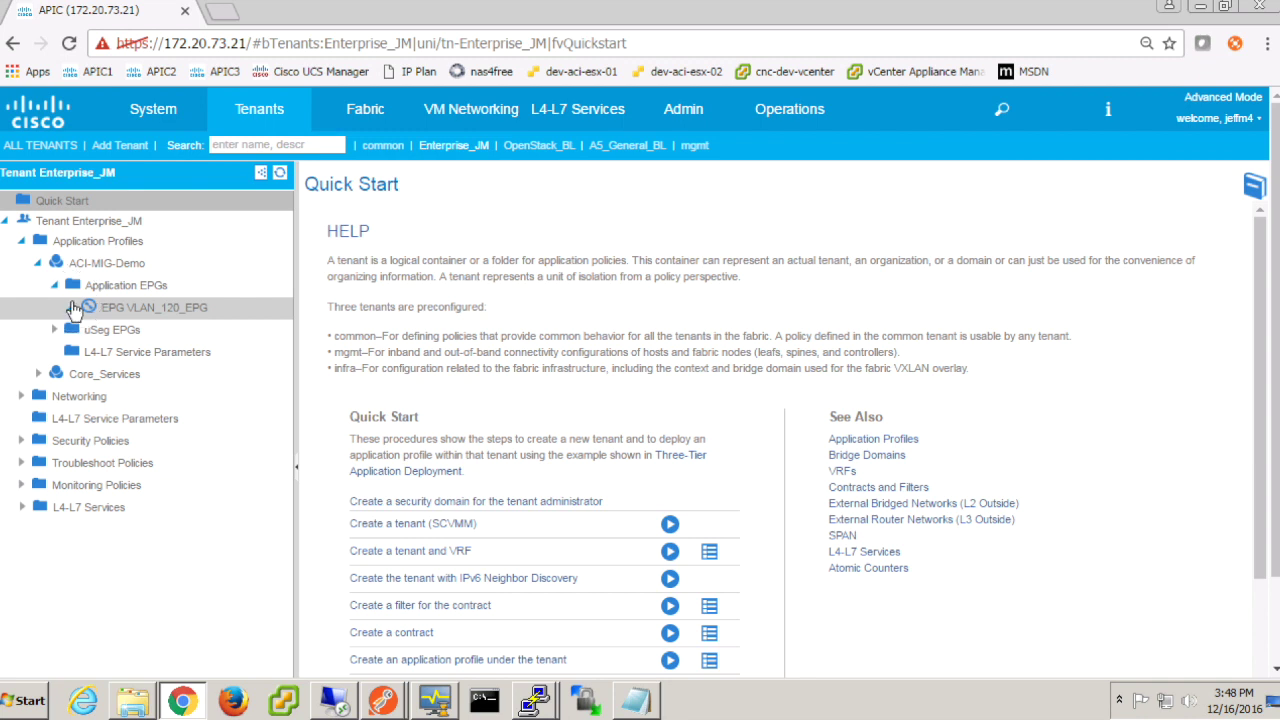
{"action": "left_click", "coordinate": [71, 307]}
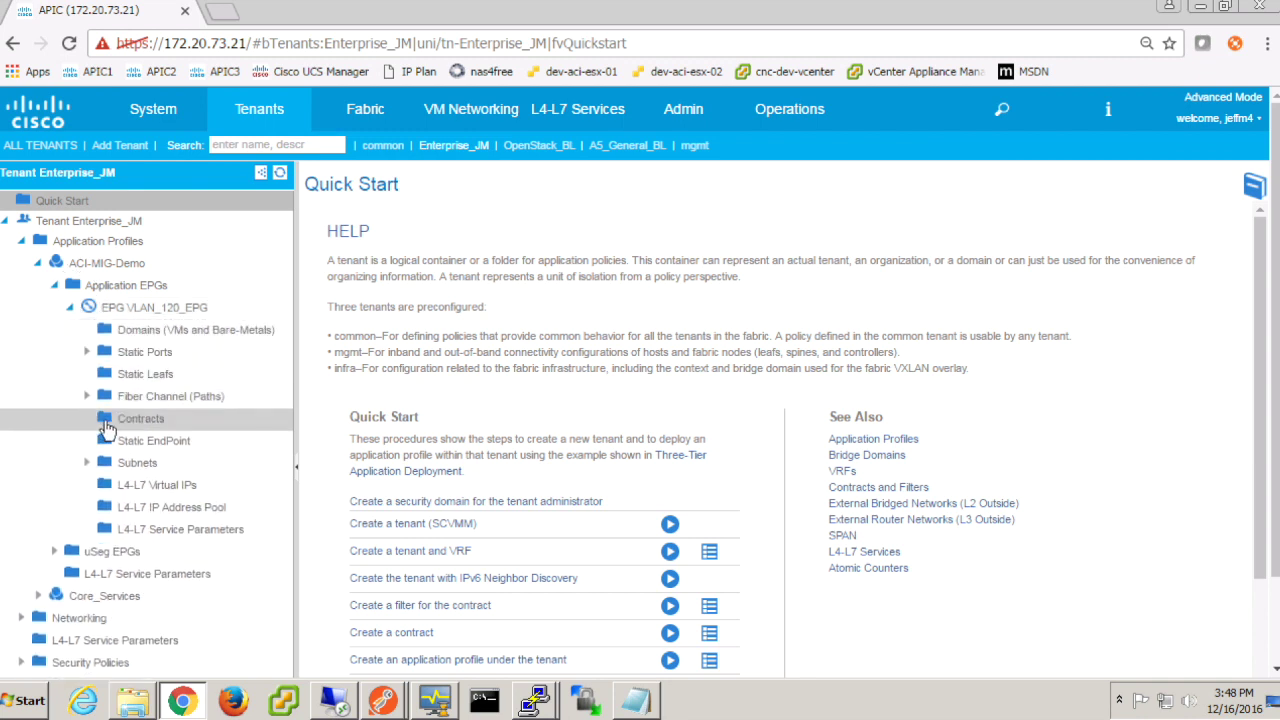
{"action": "left_click", "coordinate": [128, 418]}
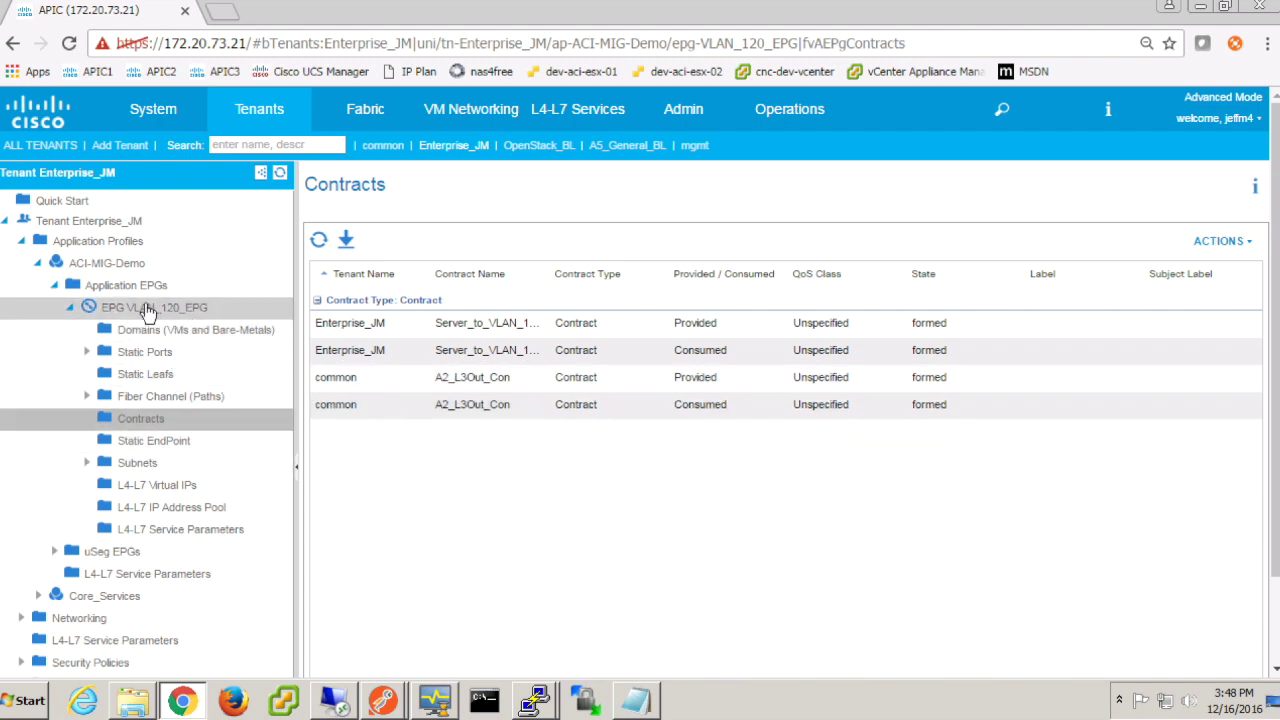
{"action": "left_click", "coordinate": [145, 310]}
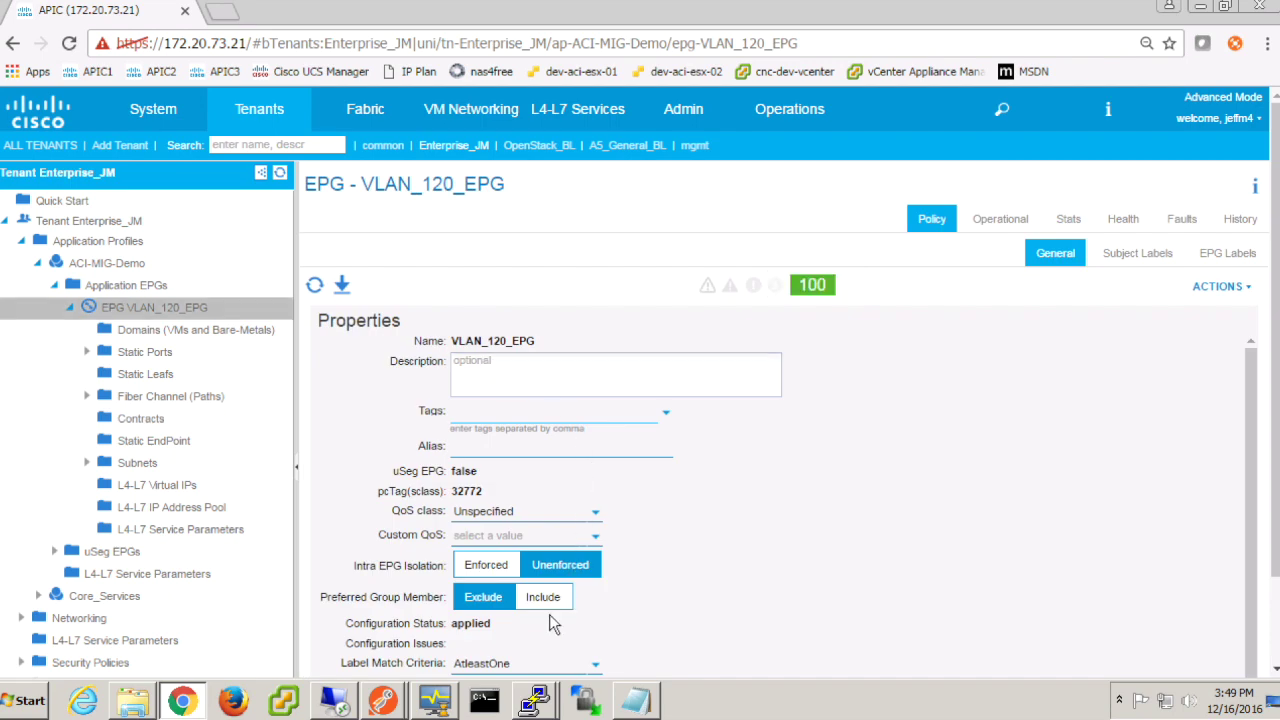
{"action": "scroll", "coordinate": [549, 614], "scroll_direction": "down", "scroll_amount": 2}
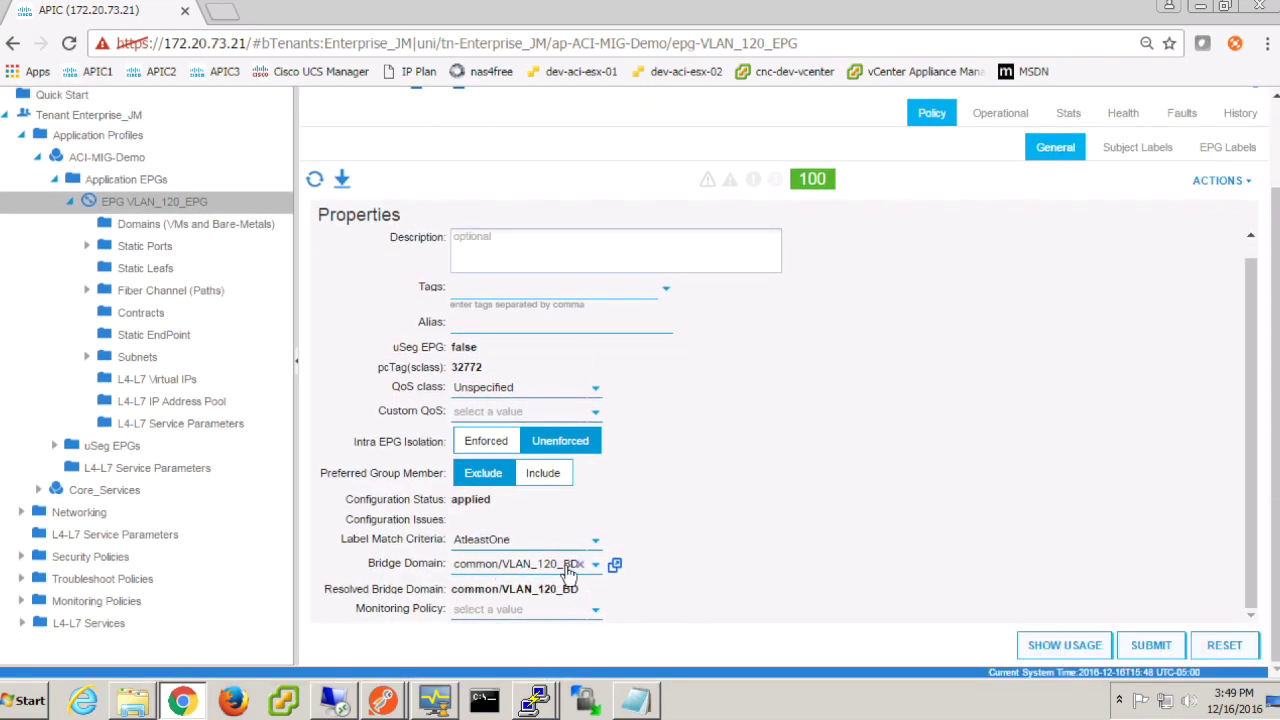
{"action": "scroll", "coordinate": [707, 470], "scroll_direction": "up", "scroll_amount": 2}
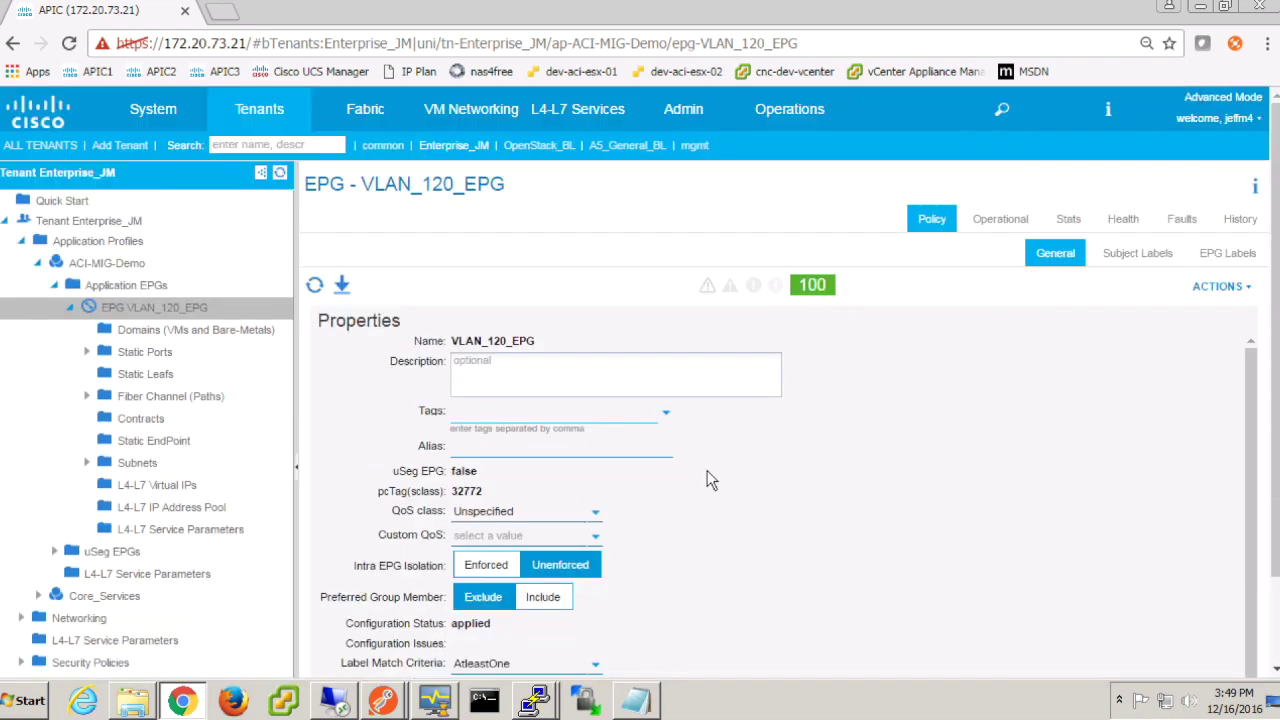
Step: Open VLAN_120_BD under the common tenant's Networking > Bridge Domains
{"action": "left_click", "coordinate": [390, 148]}
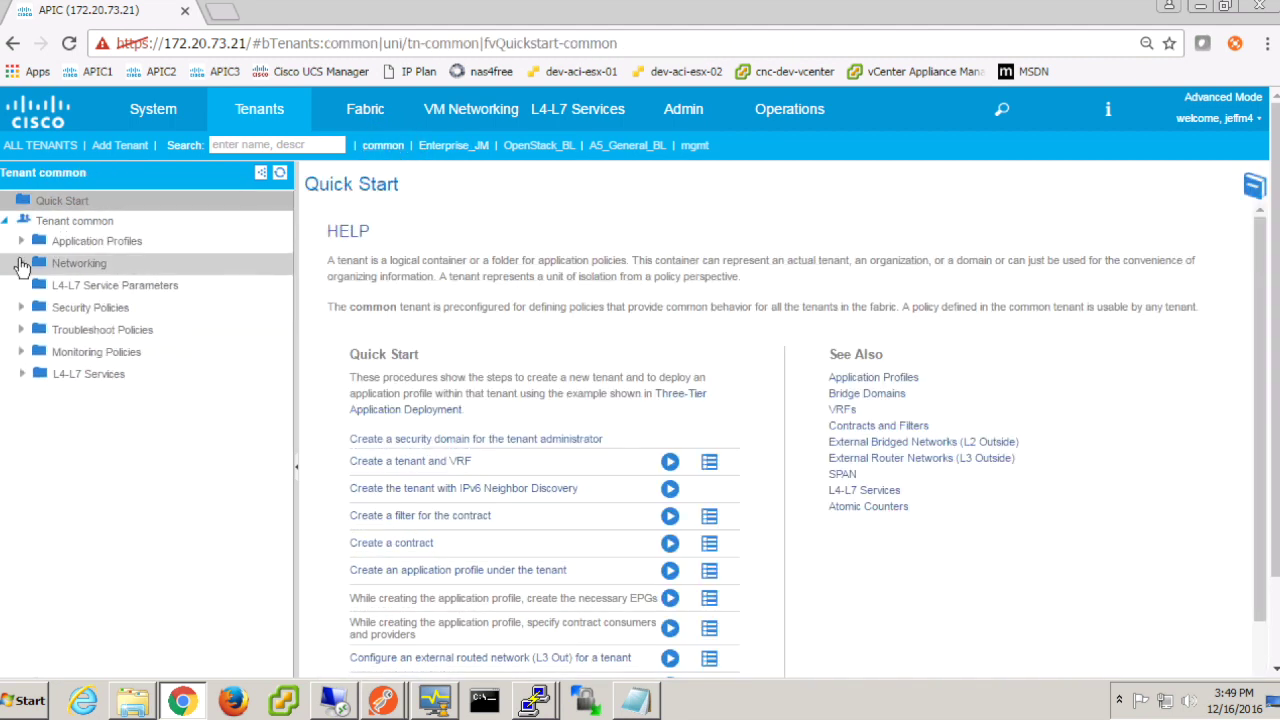
{"action": "left_click", "coordinate": [22, 262]}
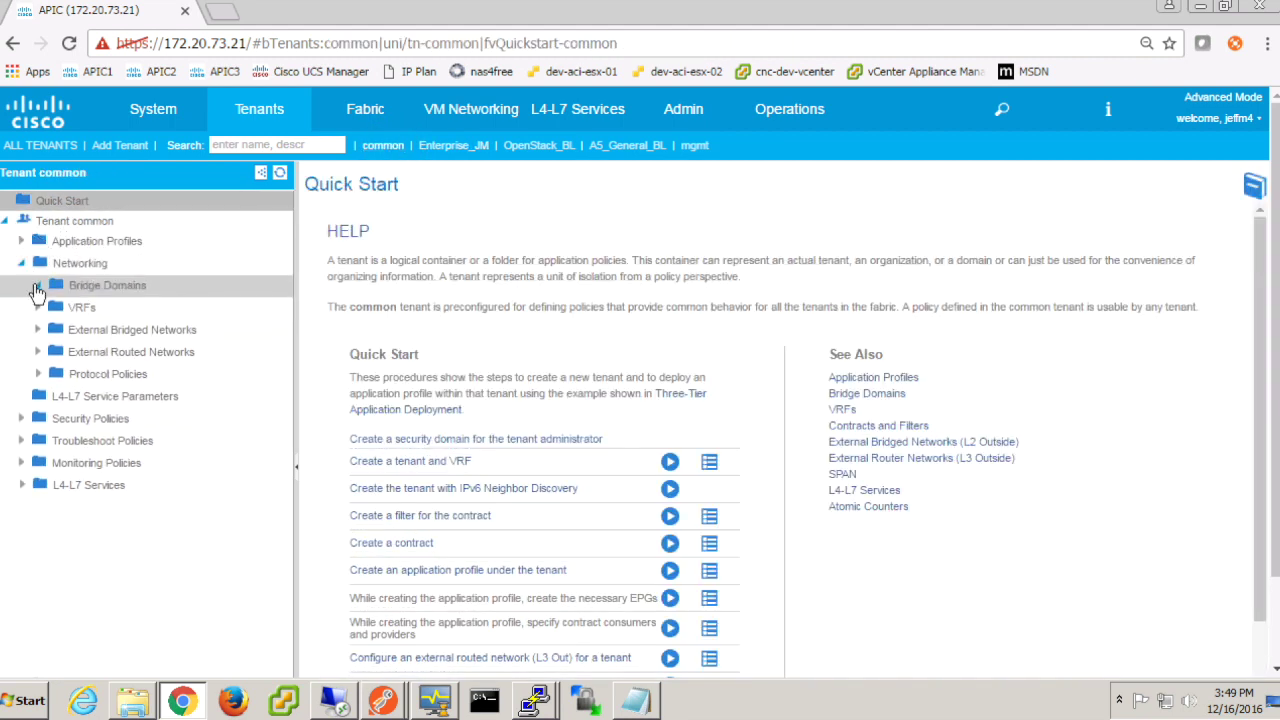
{"action": "left_click", "coordinate": [38, 288]}
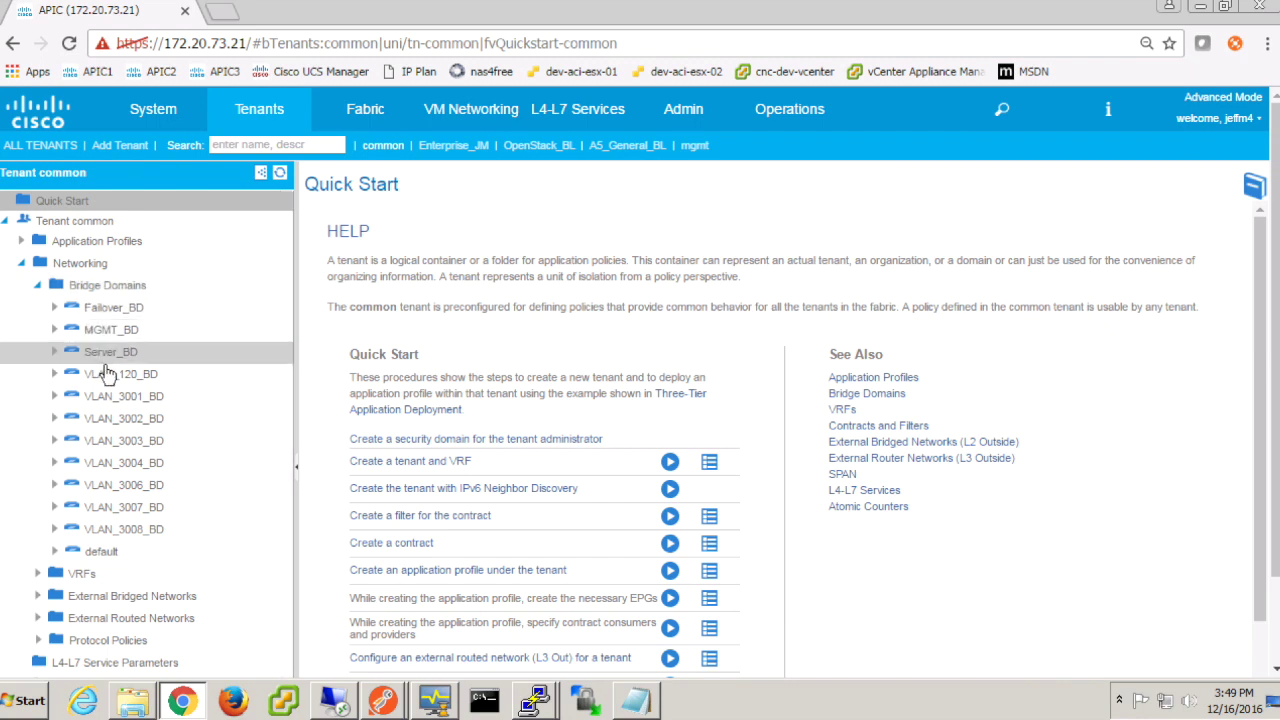
{"action": "left_click", "coordinate": [114, 373]}
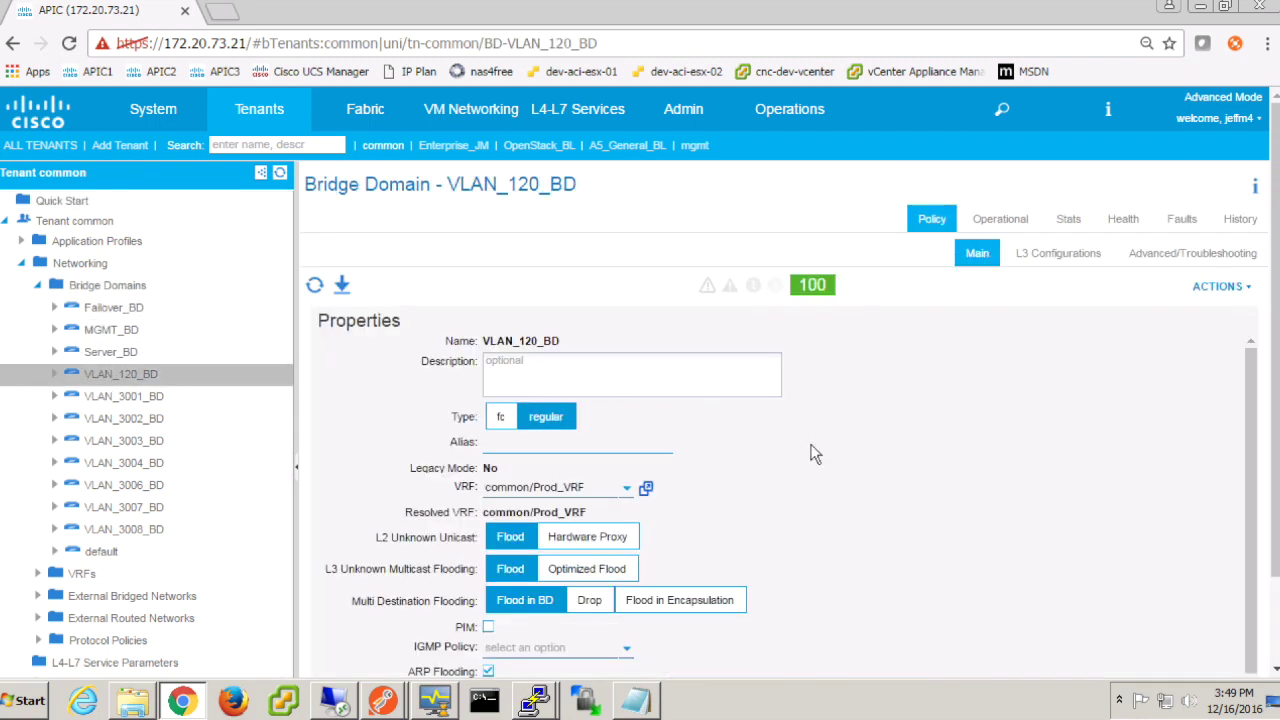
Step: Review VLAN_120_BD's L3 Configurations (no subnets or L3 Outs), then minimize Chrome
{"action": "left_click", "coordinate": [1047, 263]}
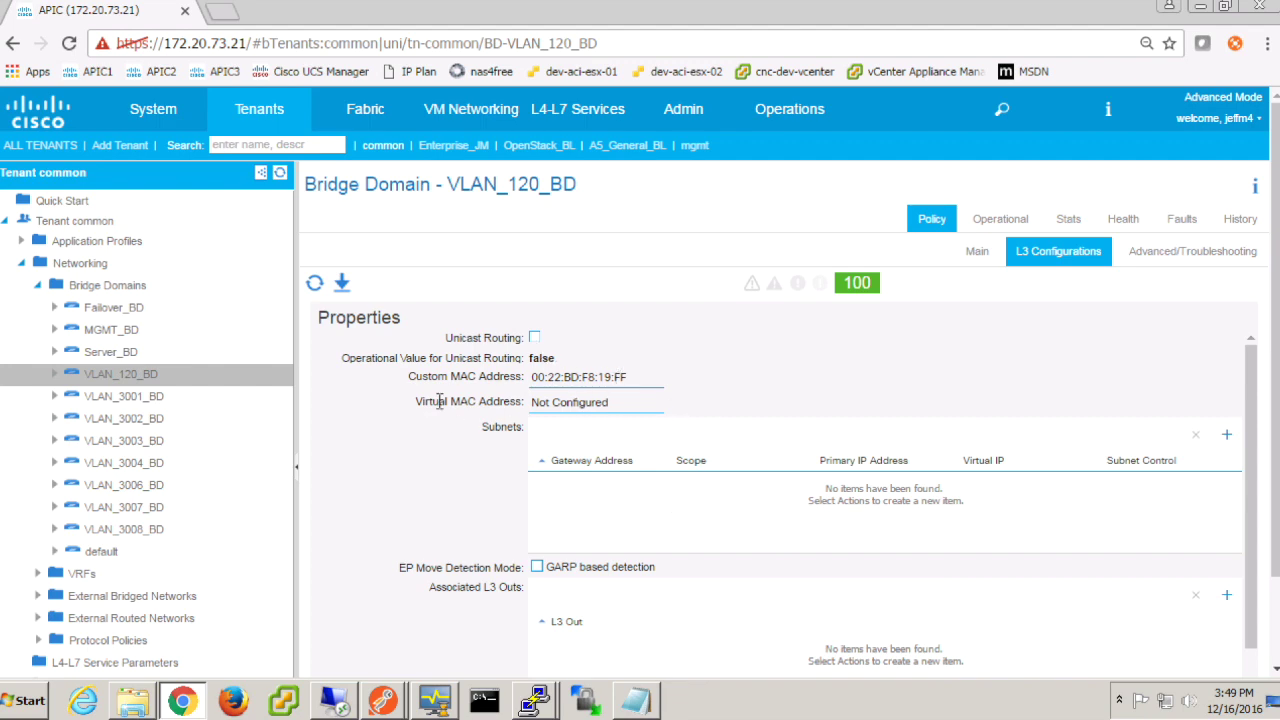
{"action": "left_click", "coordinate": [1205, 12]}
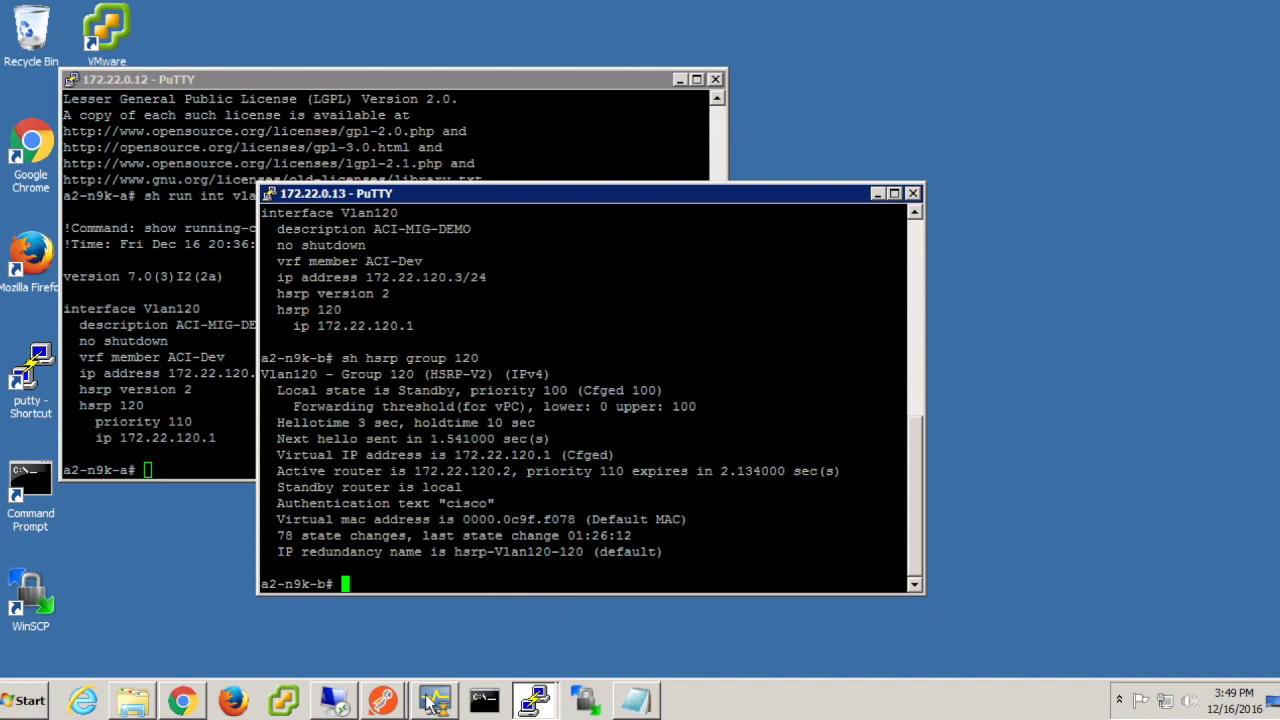
Step: Enter configuration mode and interface Vlan120 on both a2-n9k-a and a2-n9k-b
{"action": "mouse_move", "coordinate": [430, 702]}
{"action": "key", "text": "alt+Tab"}
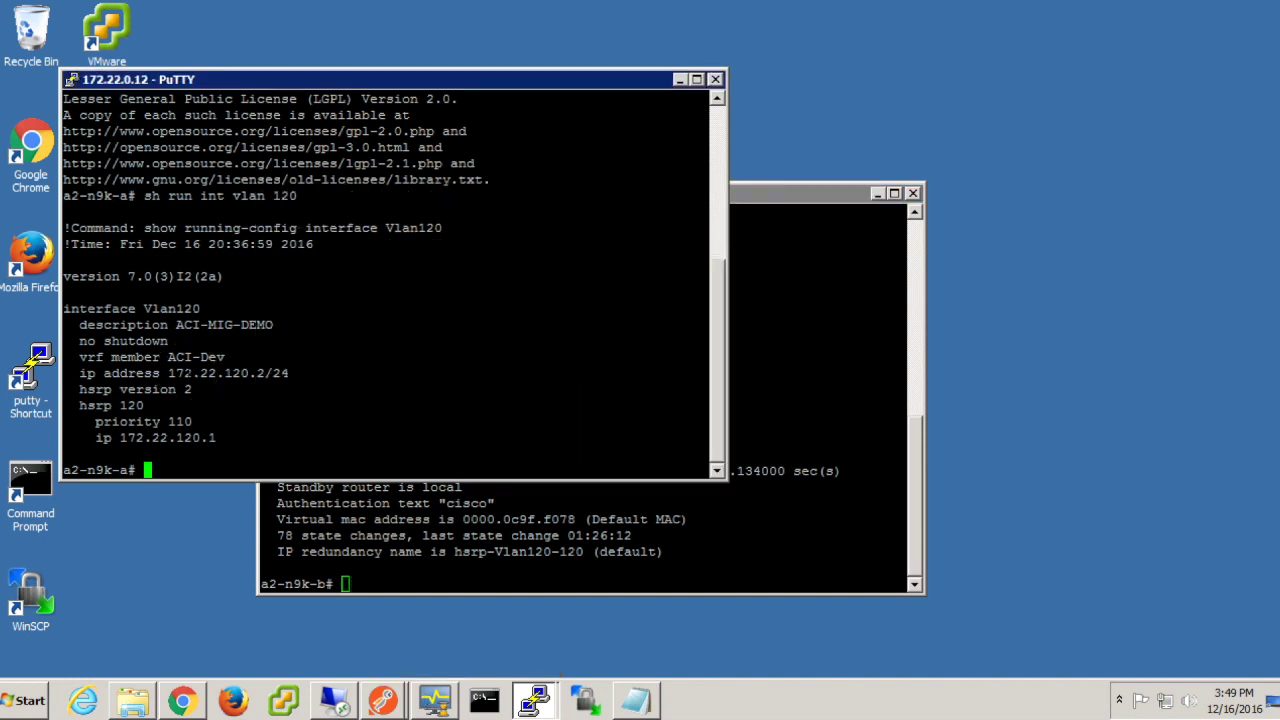
{"action": "key", "text": "Return"}
{"action": "key", "text": "Return"}
{"action": "key", "text": "Return"}
{"action": "key", "text": "Return"}
{"action": "type", "text": "conf t"}
{"action": "key", "text": "Return"}
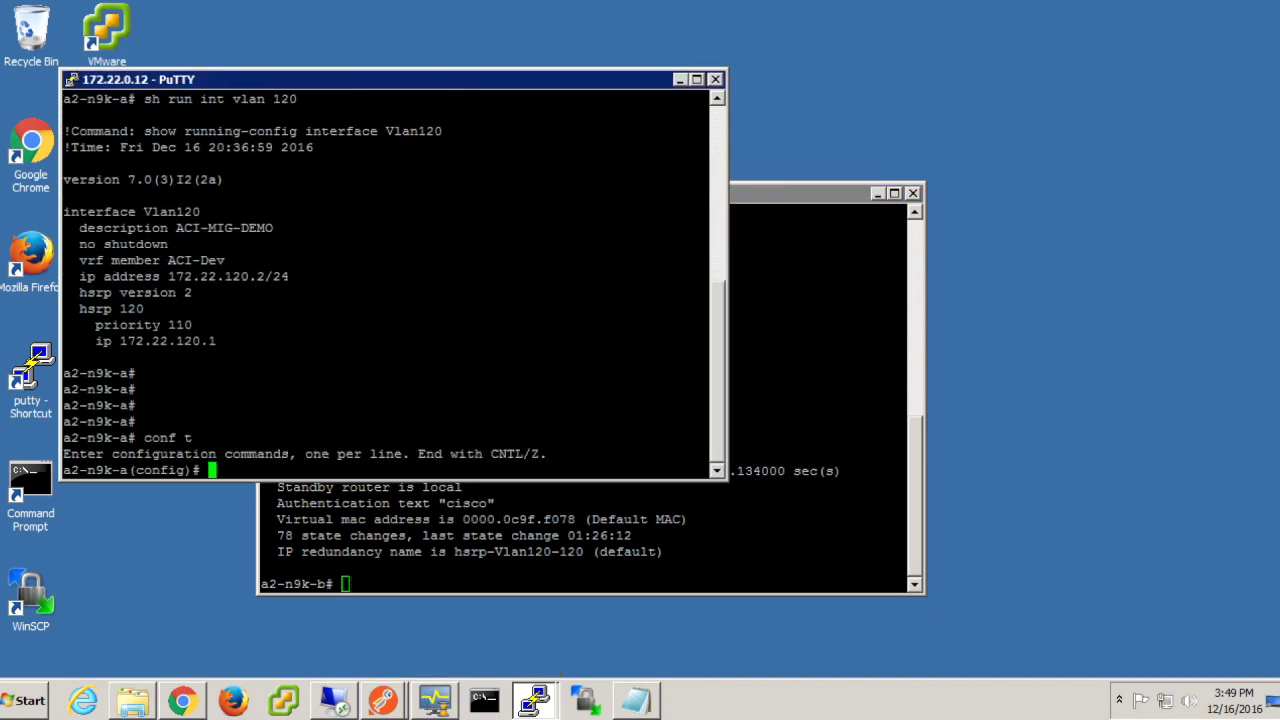
{"action": "type", "text": "int vlan 120"}
{"action": "key", "text": "Return"}
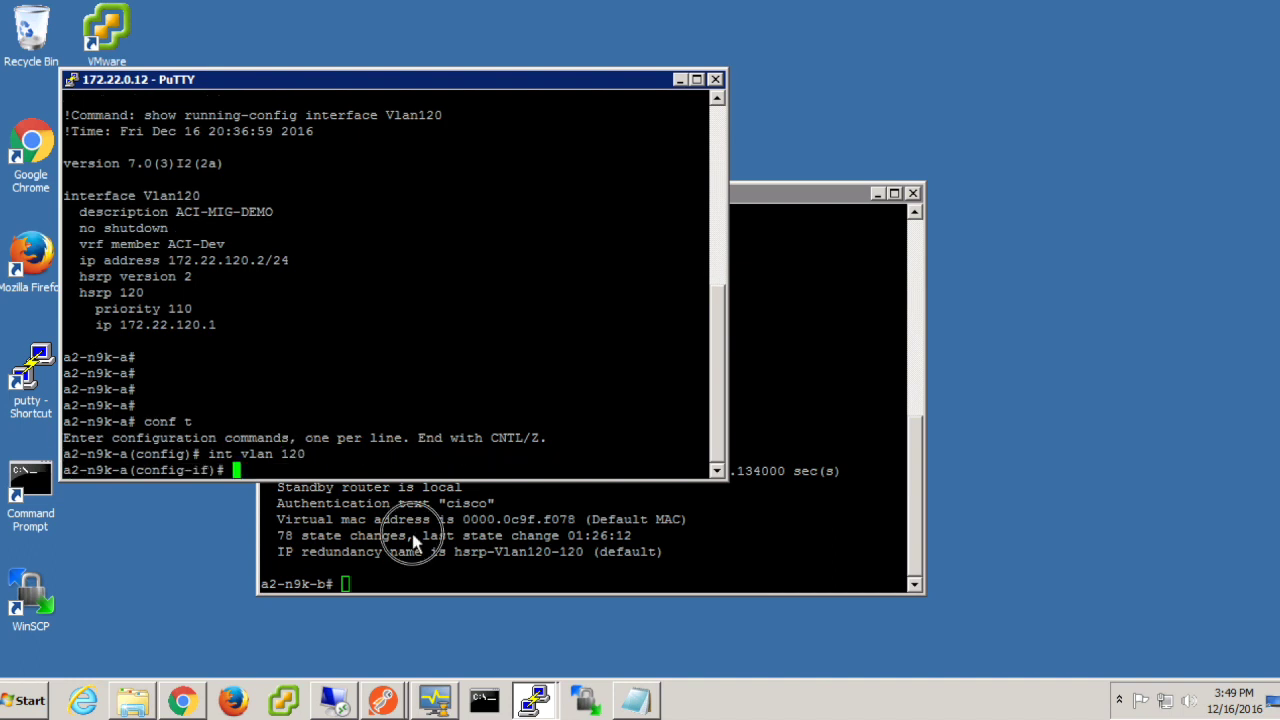
{"action": "key", "text": "alt+Tab"}
{"action": "type", "text": "conf t"}
{"action": "key", "text": "Return"}
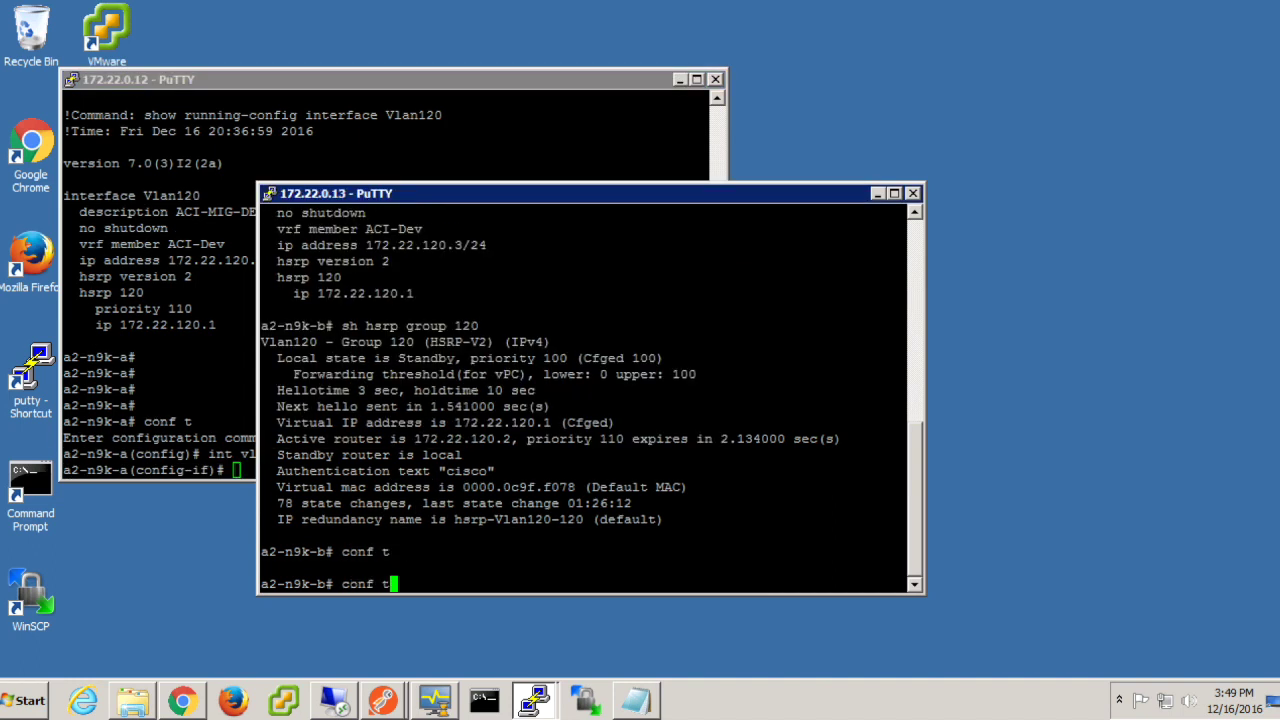
{"action": "type", "text": "int vlan "}
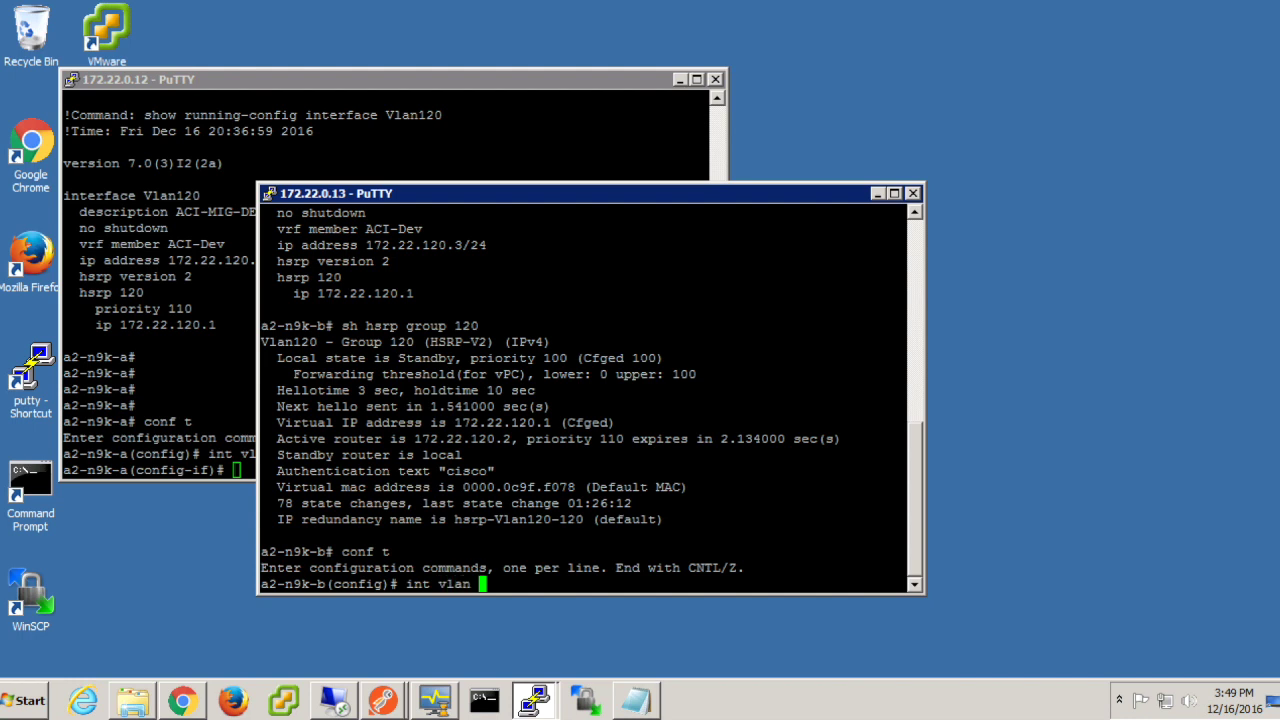
{"action": "type", "text": "120"}
{"action": "key", "text": "Return"}
Step: Shut down interface Vlan120 on a2-n9k-a and a2-n9k-b
{"action": "key", "text": "alt+Tab"}
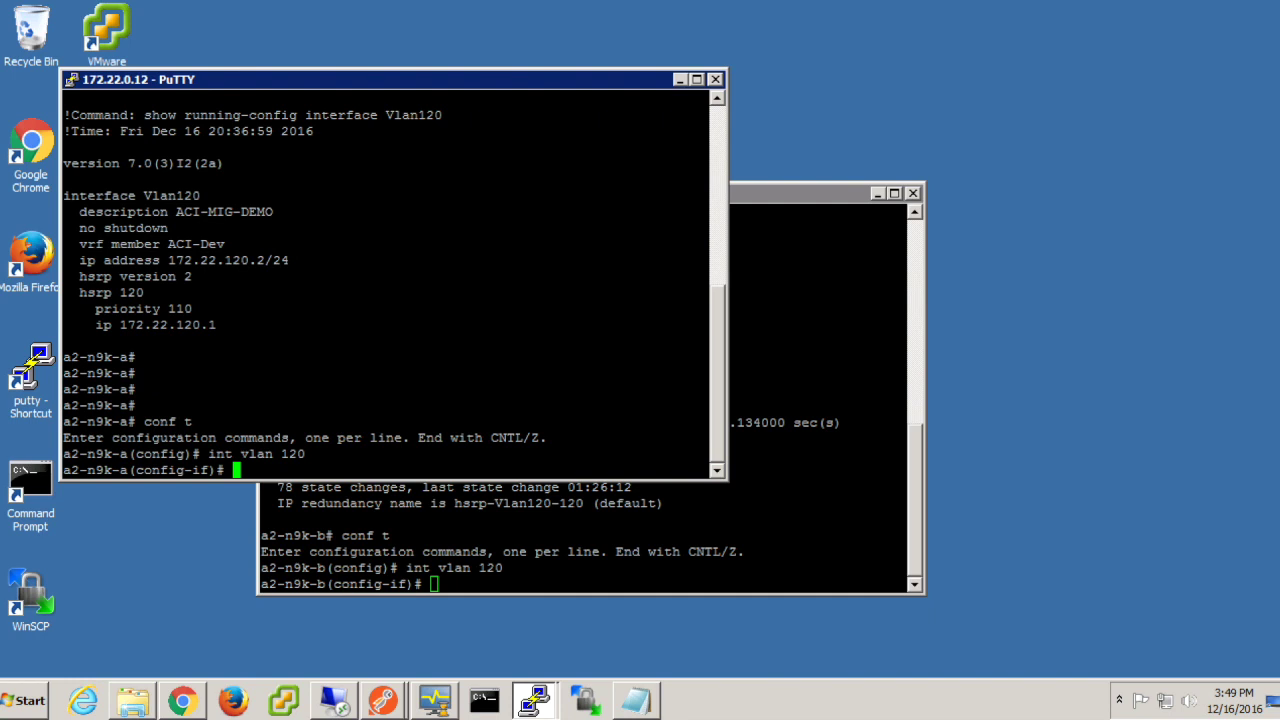
{"action": "type", "text": "shut"}
{"action": "key", "text": "Return"}
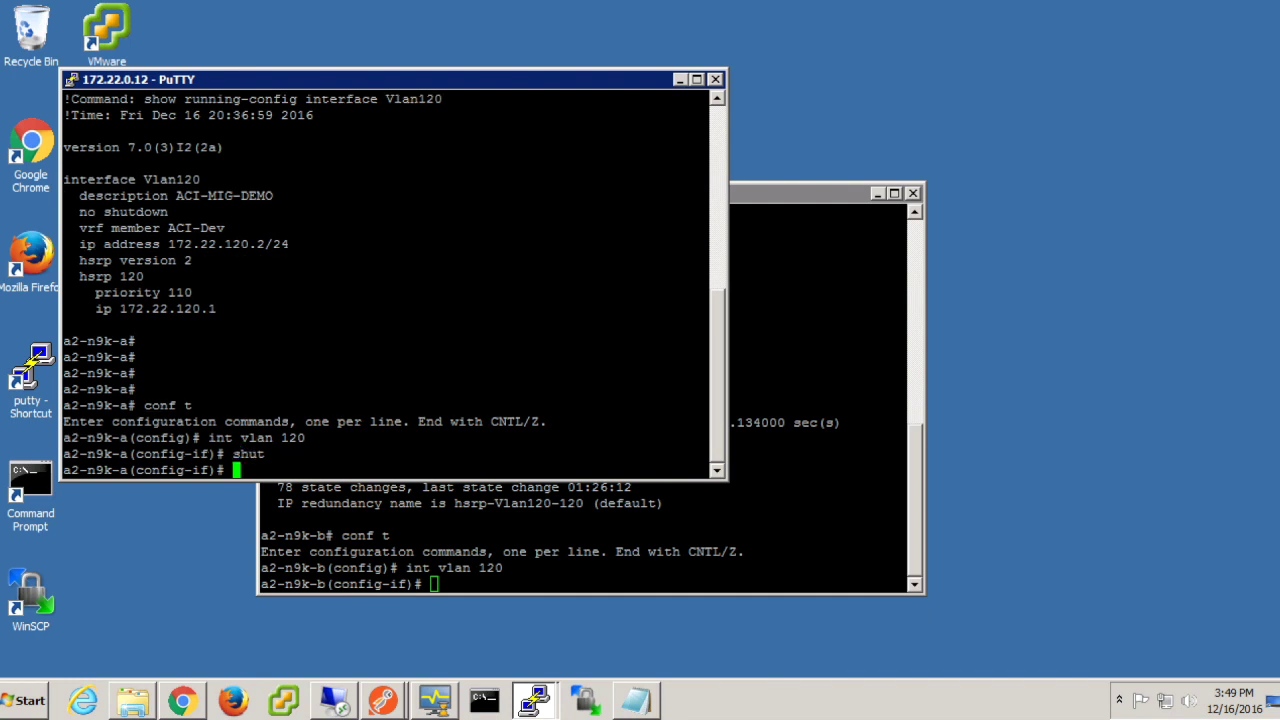
{"action": "left_click", "coordinate": [648, 545]}
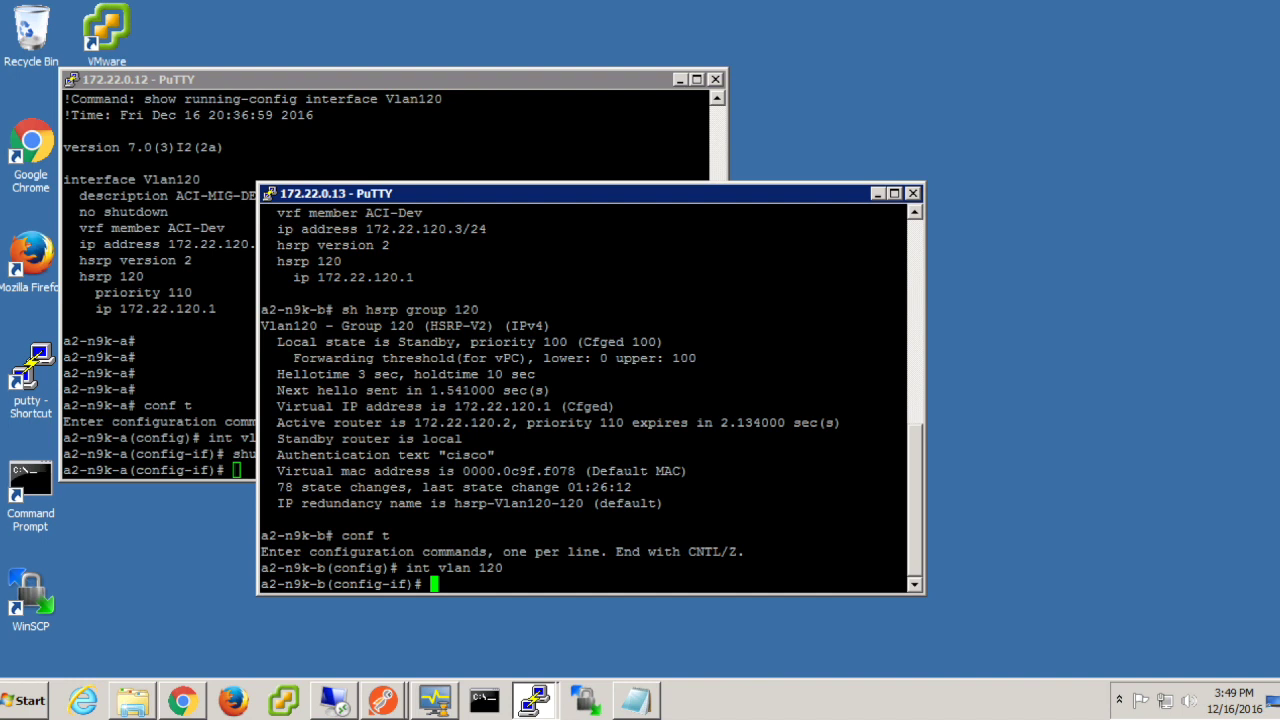
{"action": "type", "text": "shut"}
{"action": "key", "text": "Return"}
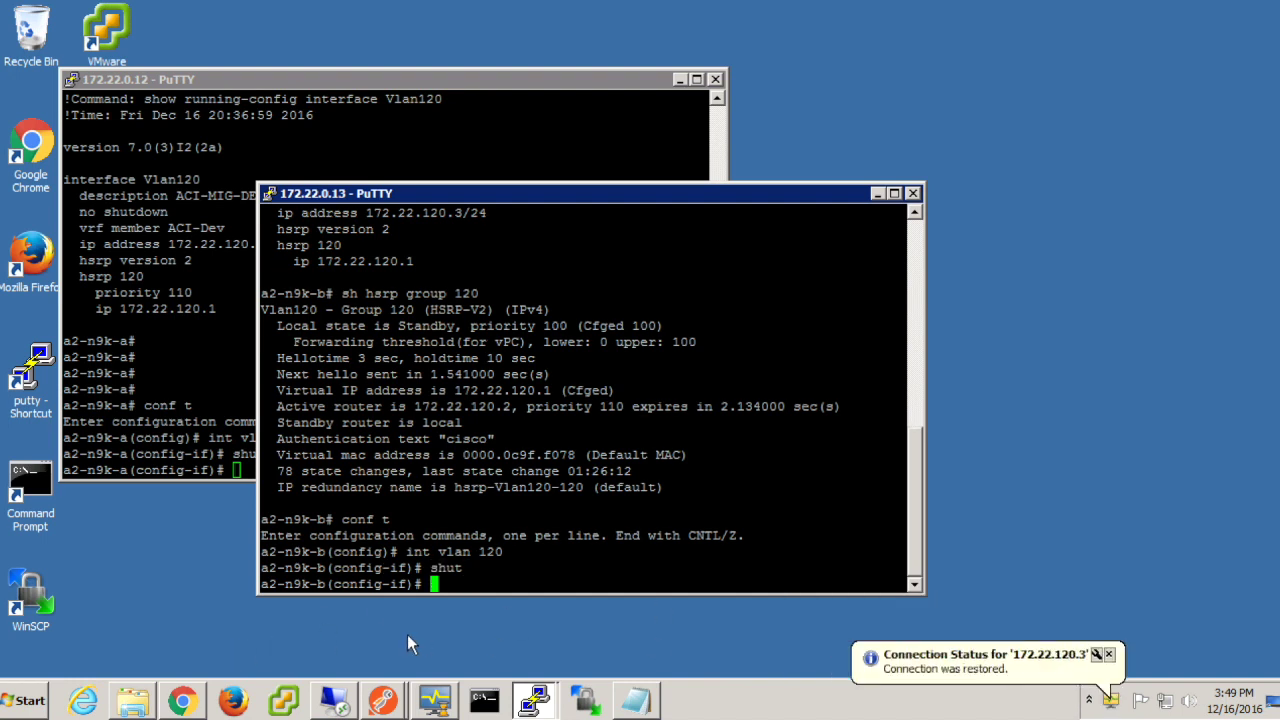
{"action": "left_click", "coordinate": [183, 703]}
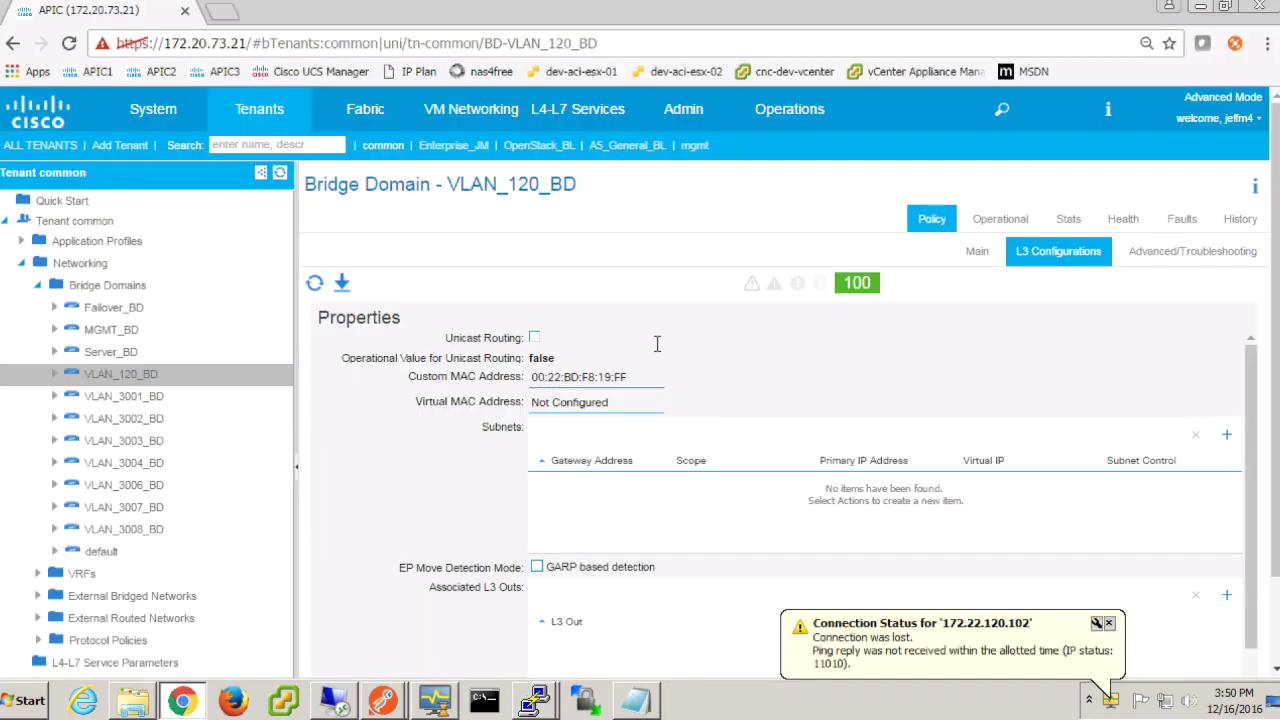
Step: Enable Unicast Routing on VLAN_120_BD and review its Subnets and L3 Outs sections
{"action": "left_click", "coordinate": [535, 339]}
{"action": "scroll", "coordinate": [1134, 370], "scroll_direction": "down", "scroll_amount": 3}
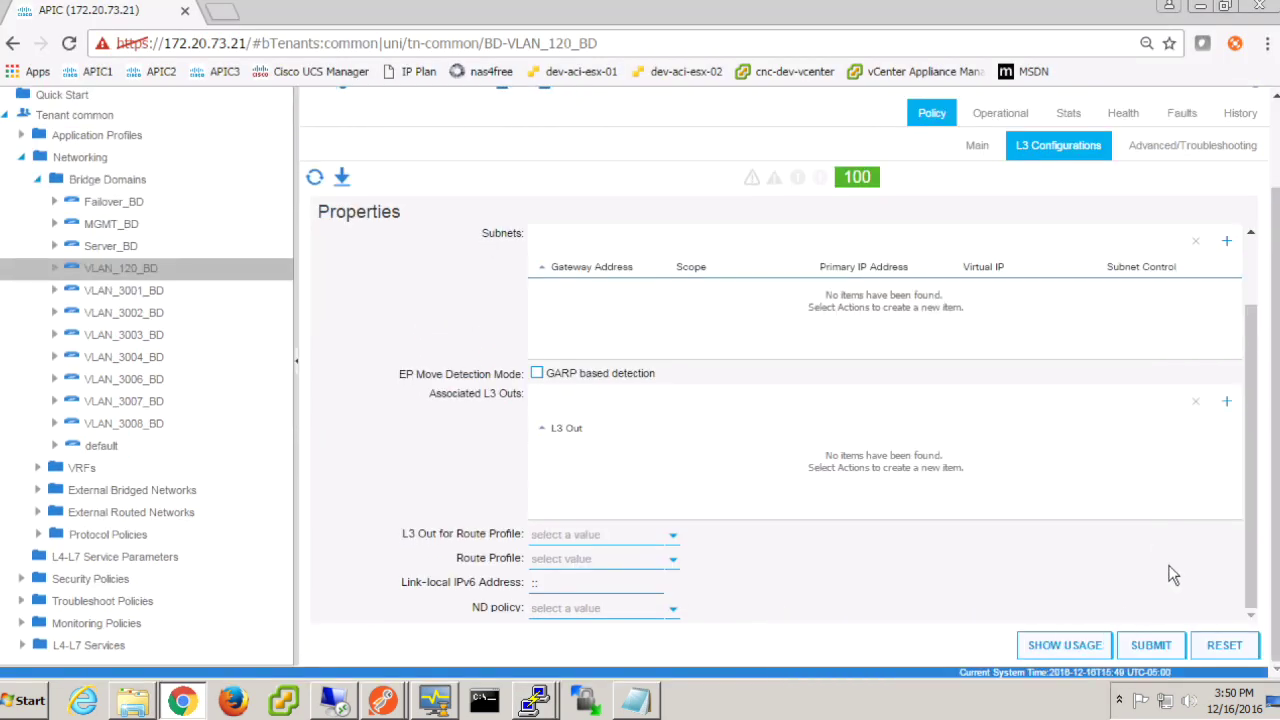
{"action": "scroll", "coordinate": [891, 526], "scroll_direction": "up", "scroll_amount": 3}
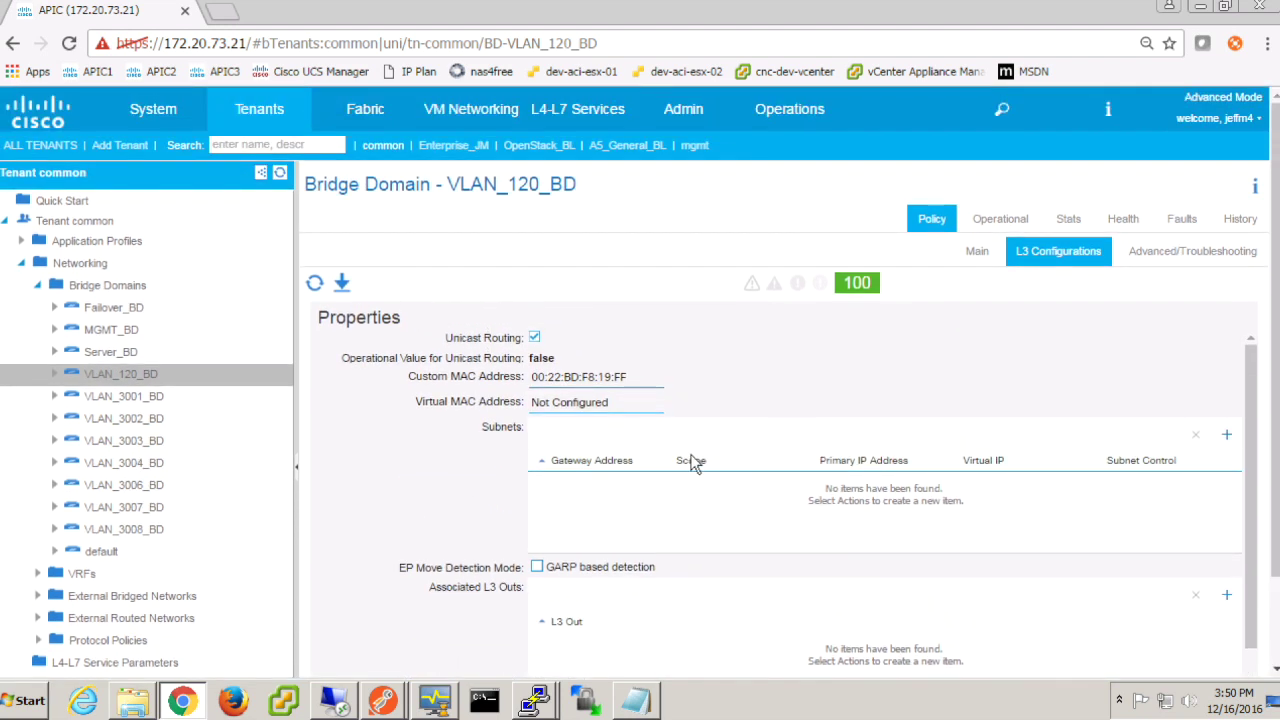
Step: Rewrite the Notepad MAC 0000.0c9f.f078 as 00:00:0c:9f:f0:78 and select it
{"action": "left_click", "coordinate": [635, 700]}
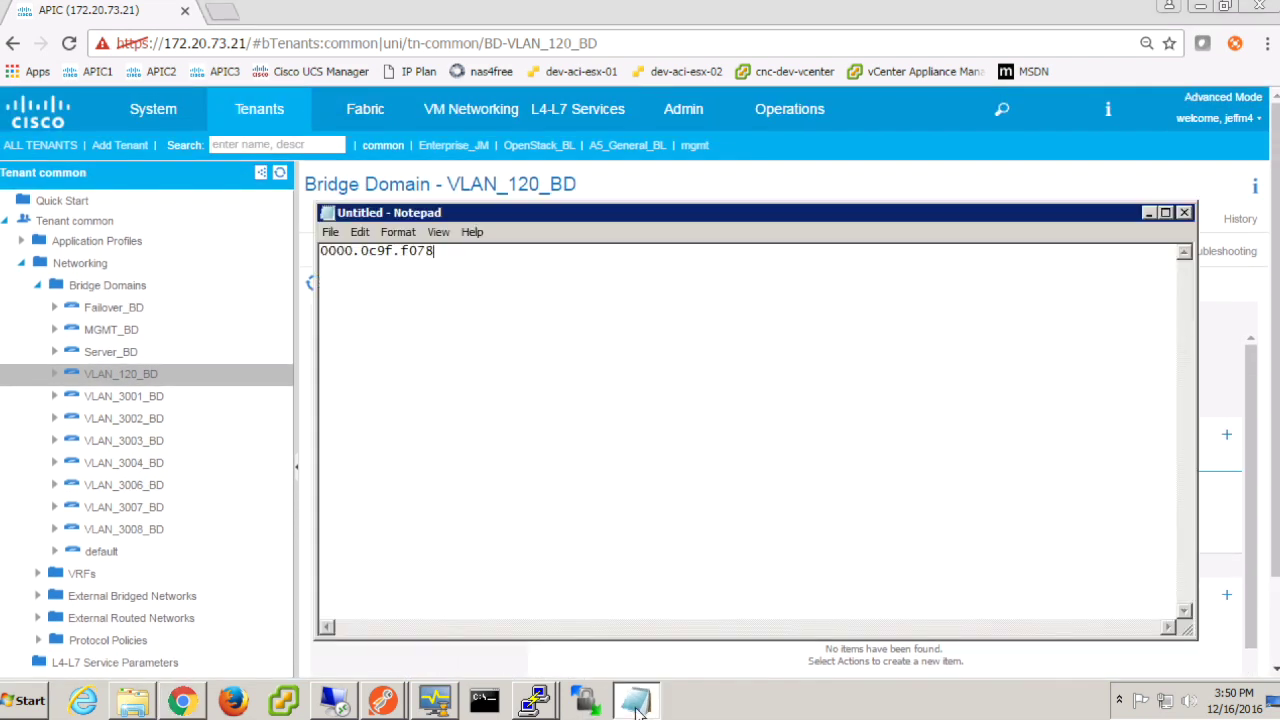
{"action": "left_click_drag", "start_coordinate": [440, 251], "coordinate": [310, 250]}
{"action": "left_click", "coordinate": [333, 255]}
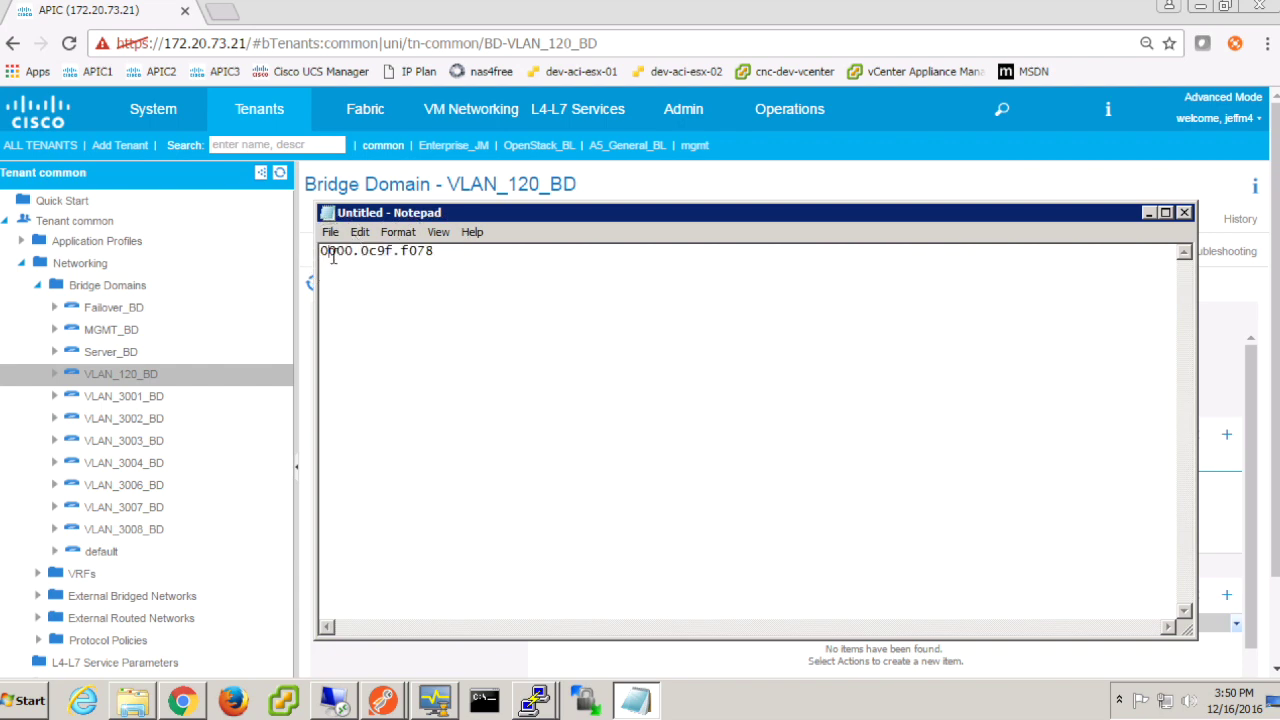
{"action": "type", "text": ":"}
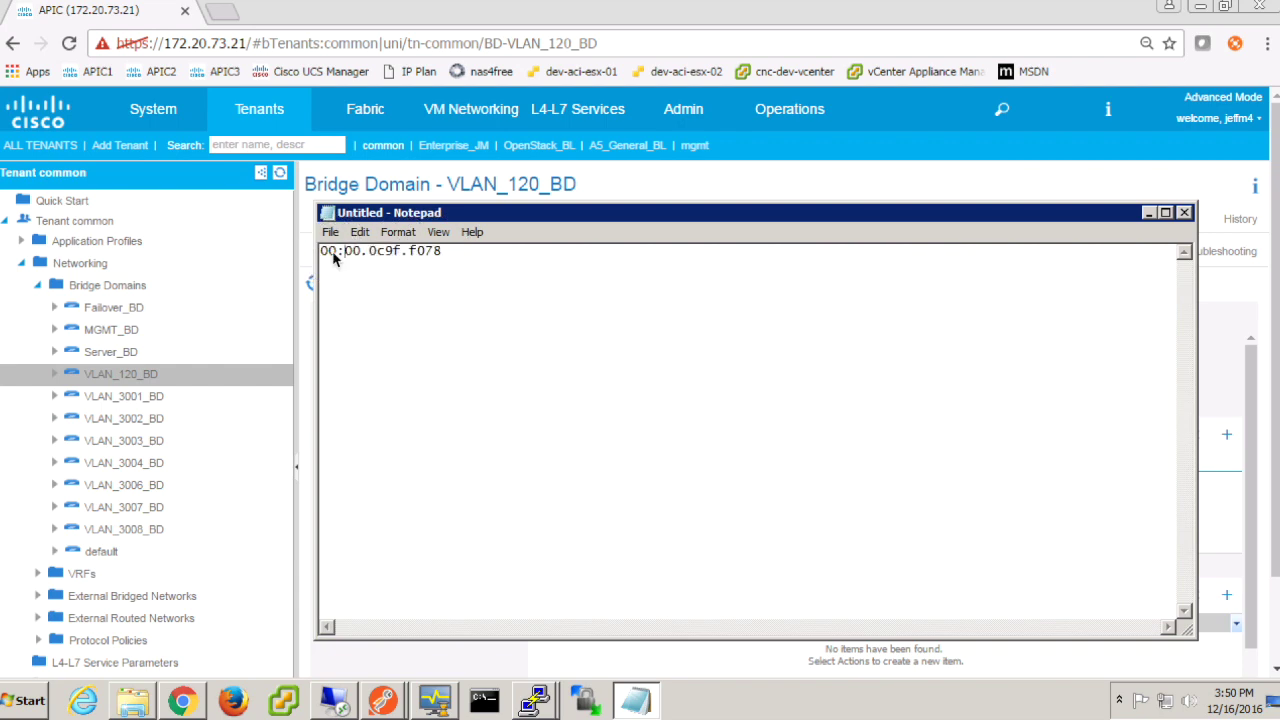
{"action": "key", "text": "BackSpace"}
{"action": "type", "text": ":00:0c:9f:f0:"}
{"action": "key", "text": "super"}
{"action": "left_click", "coordinate": [471, 251]}
{"action": "left_click_drag", "start_coordinate": [471, 251], "coordinate": [307, 259]}
{"action": "key", "text": "ctrl+c"}
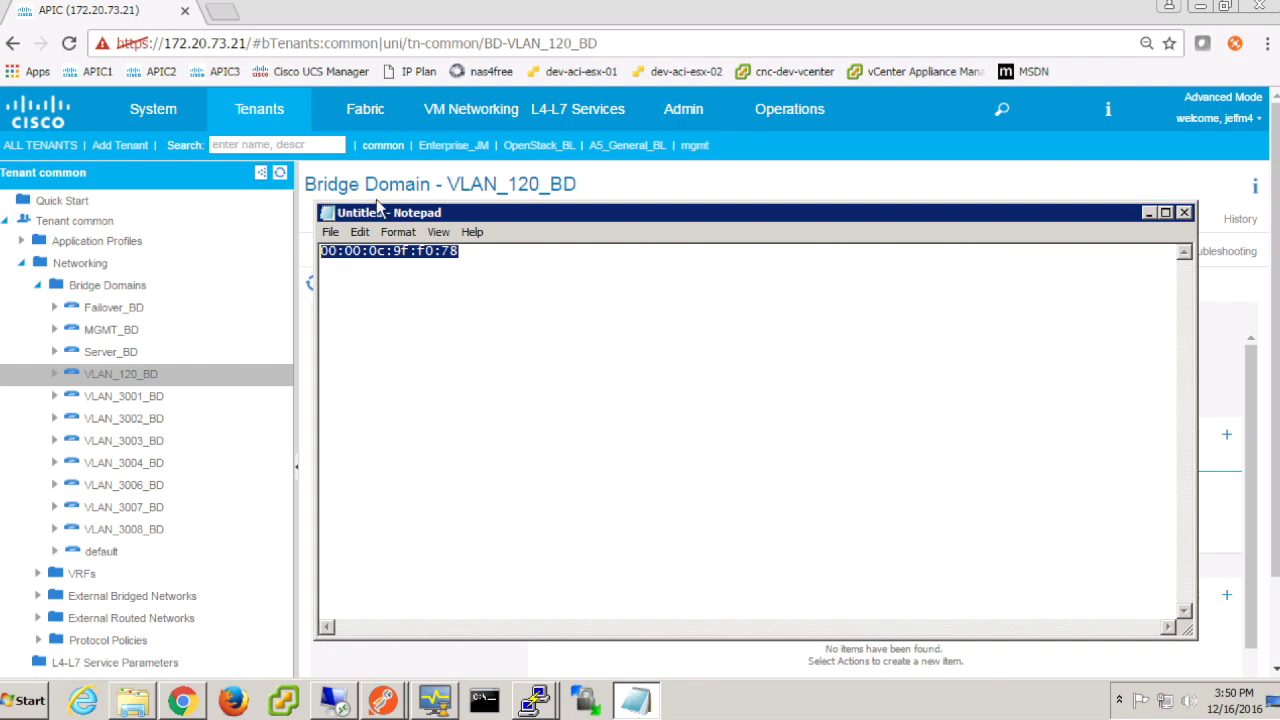
Step: Set VLAN_120_BD's Virtual MAC to 00:00:0C:9F:F0:78 and submit past the Policy Usage Warning
{"action": "left_click", "coordinate": [688, 178]}
{"action": "left_click", "coordinate": [632, 400]}
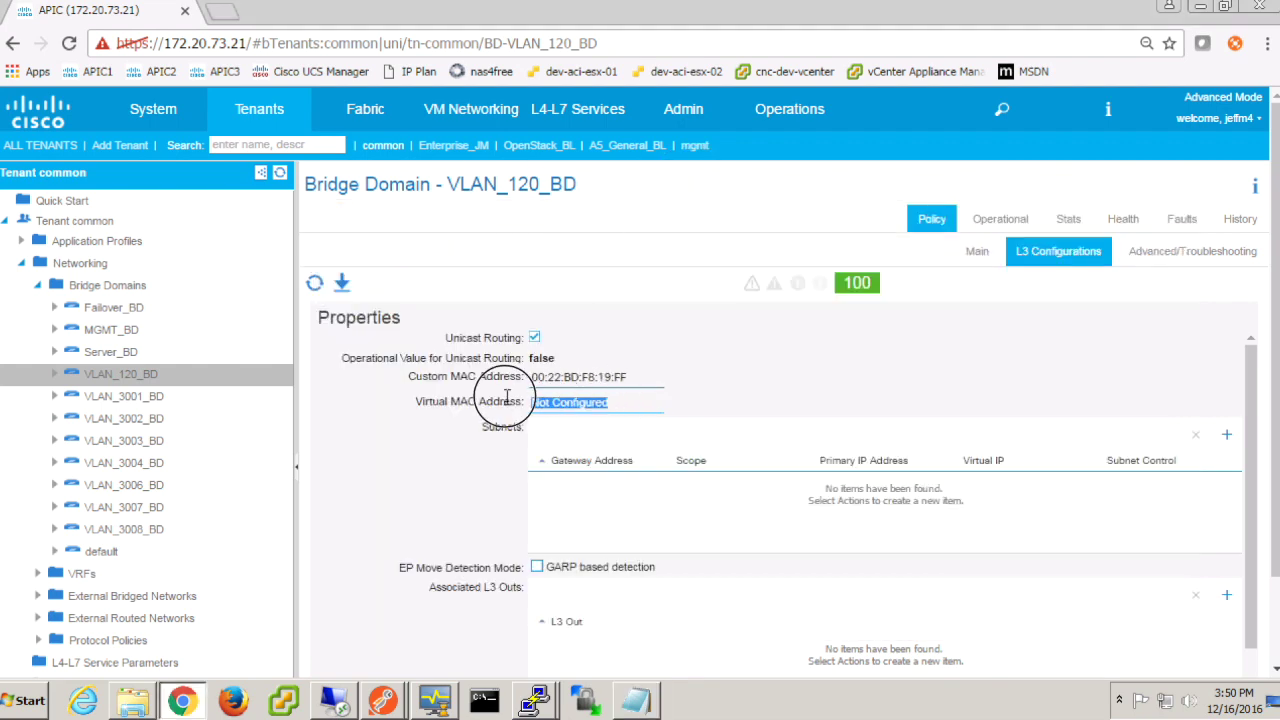
{"action": "key", "text": "ctrl+v"}
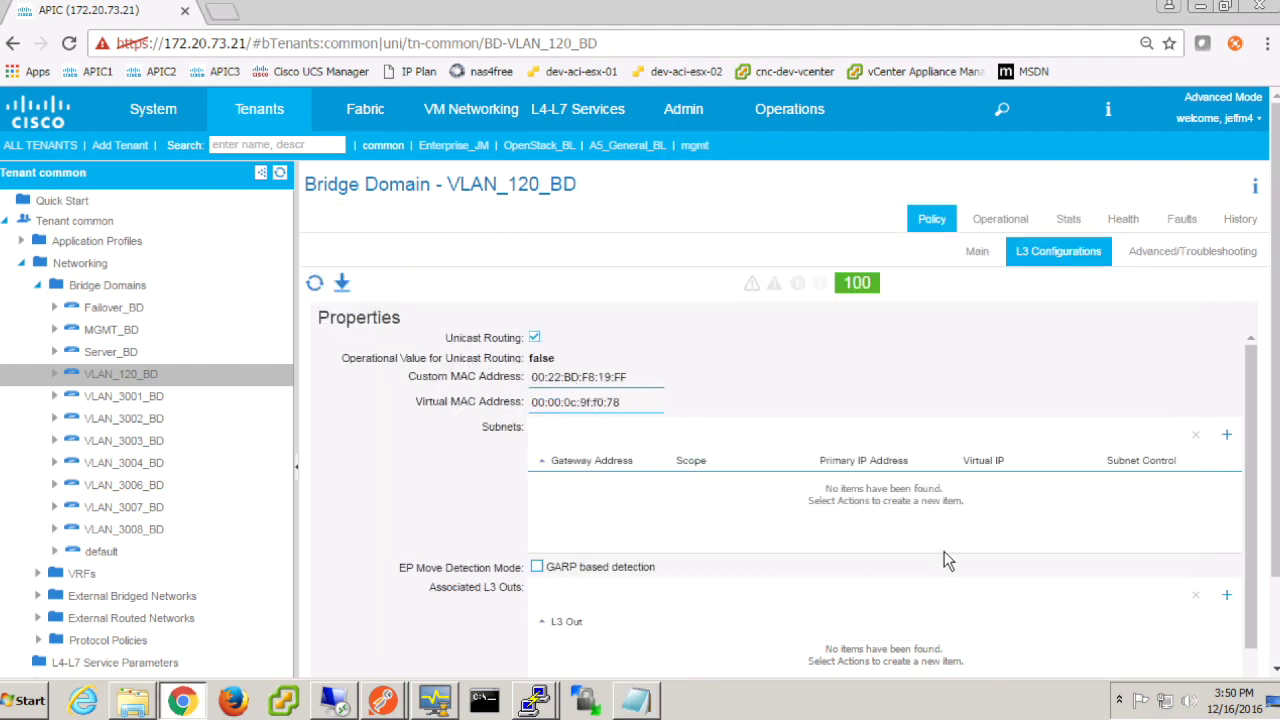
{"action": "scroll", "coordinate": [944, 551], "scroll_direction": "down", "scroll_amount": 2}
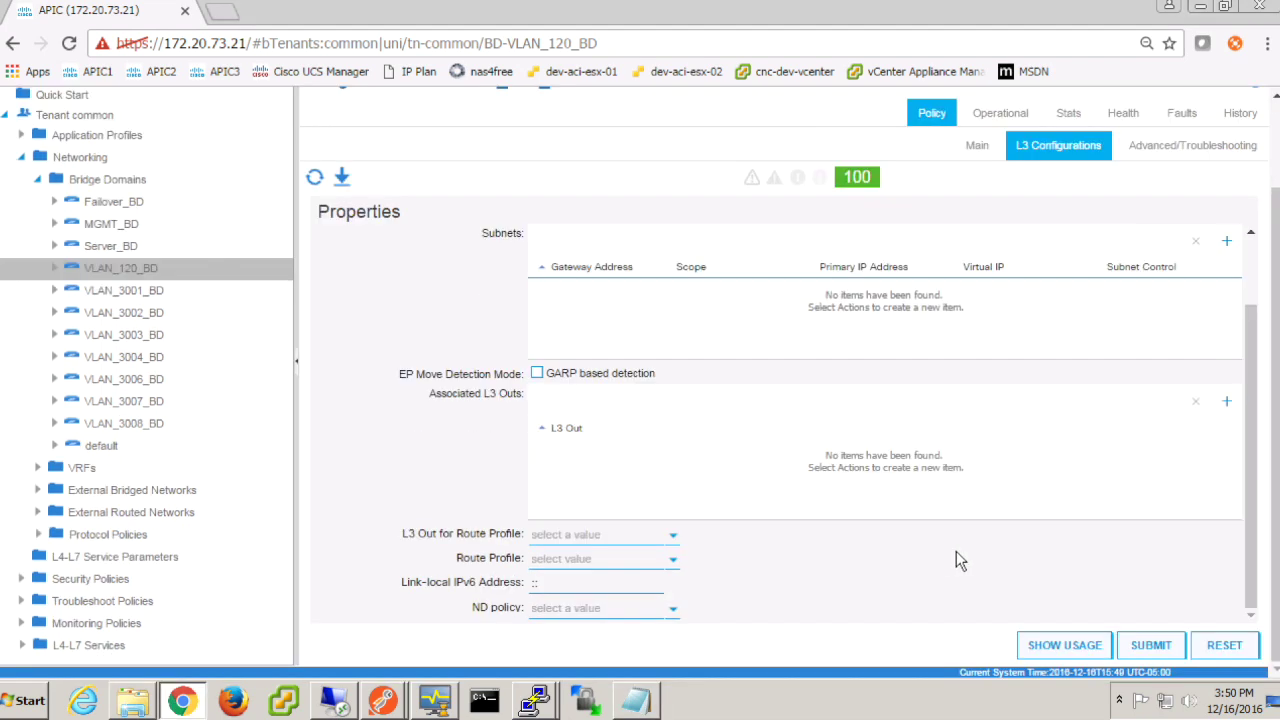
{"action": "left_click", "coordinate": [1153, 646]}
{"action": "left_click", "coordinate": [880, 530]}
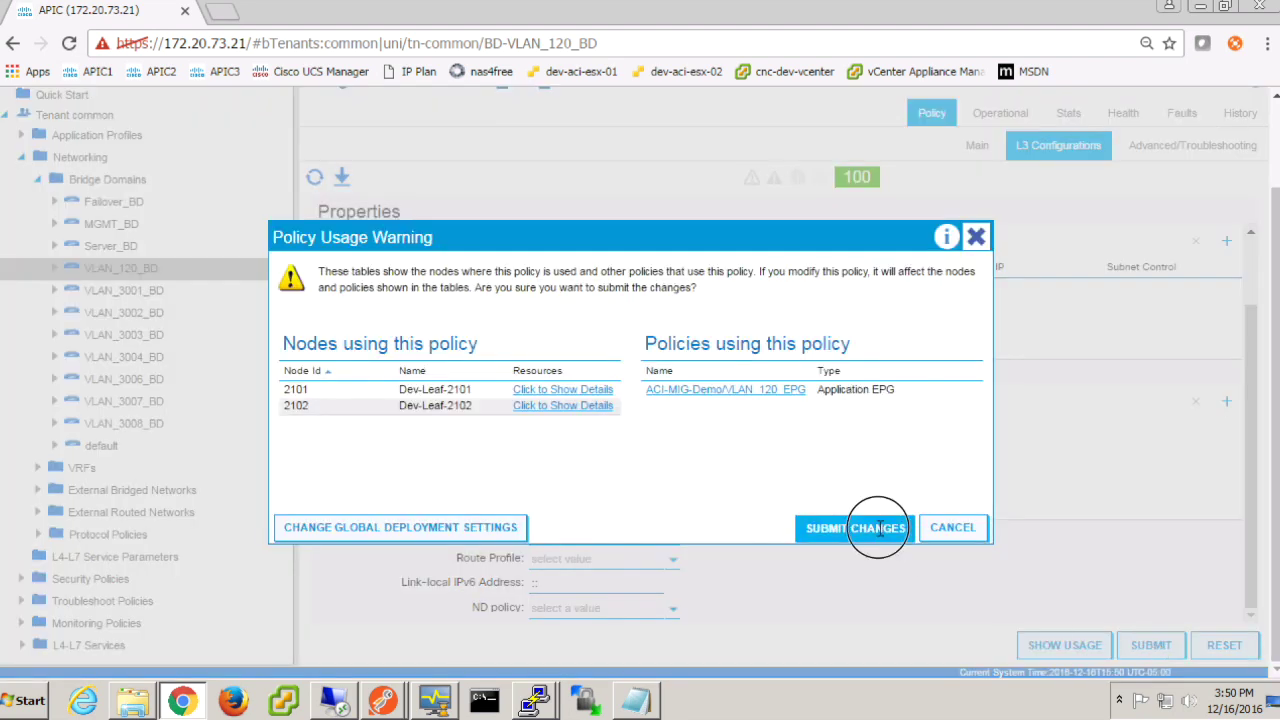
{"action": "scroll", "coordinate": [447, 461], "scroll_direction": "up", "scroll_amount": 1}
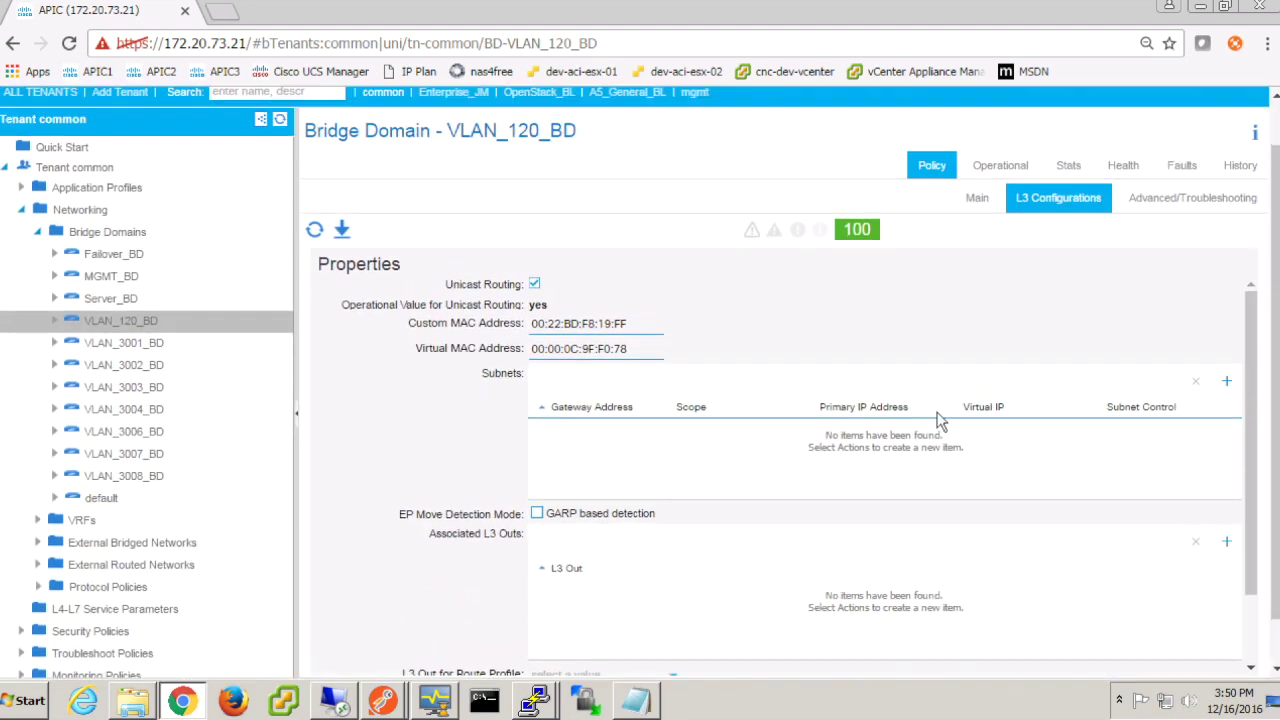
{"action": "left_click", "coordinate": [1226, 378]}
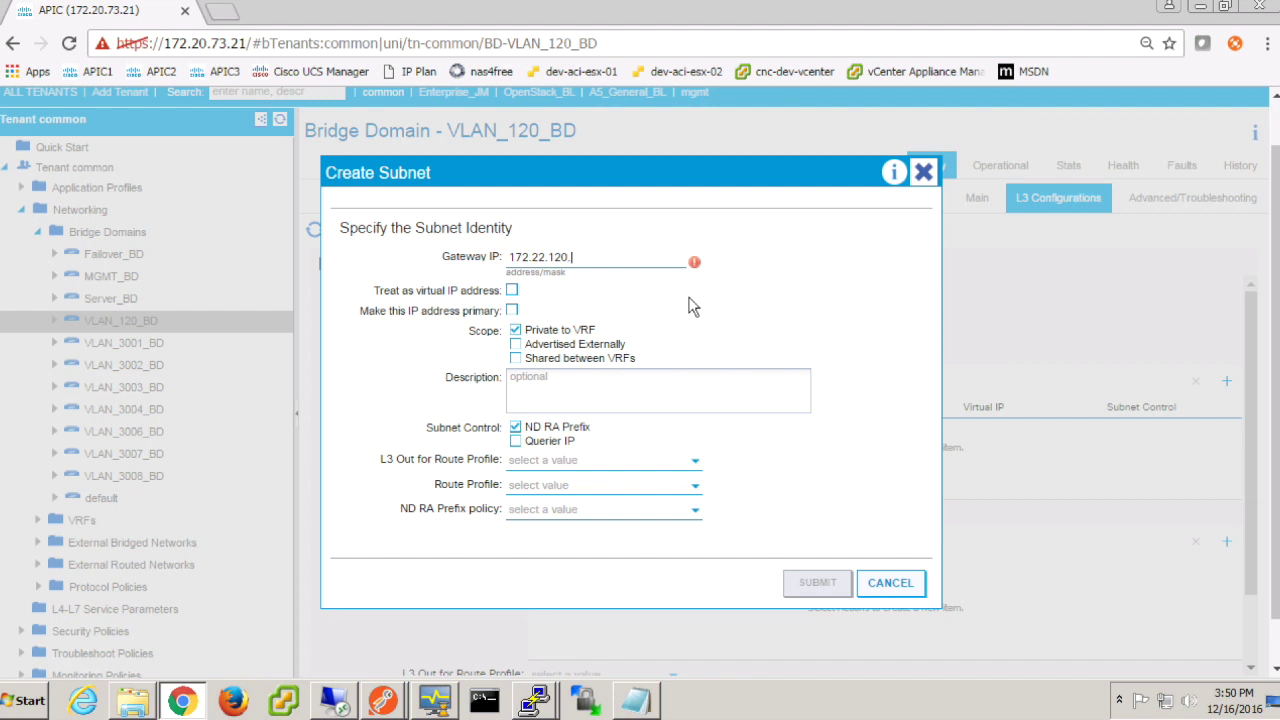
Step: Add subnet 172.22.120.1/24 as a virtual IP that is advertised externally
{"action": "type", "text": "172.22.120.1/24"}
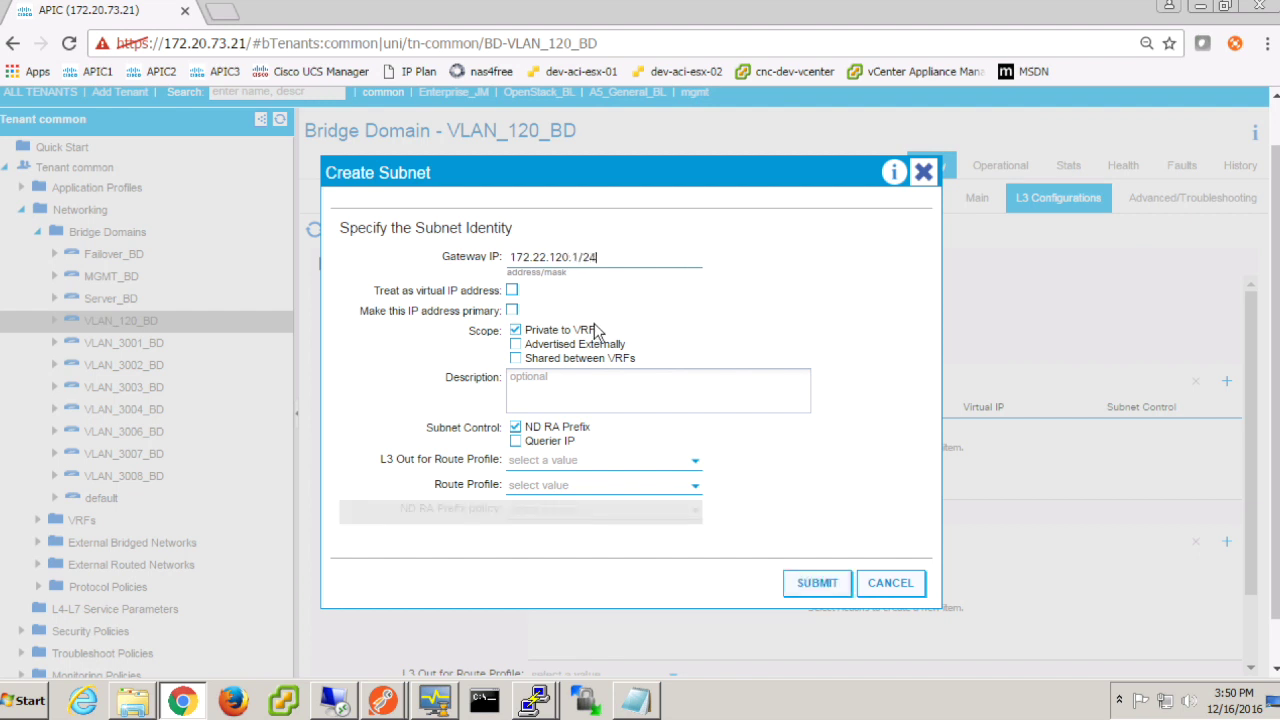
{"action": "left_click", "coordinate": [512, 291]}
{"action": "left_click", "coordinate": [515, 344]}
{"action": "left_click", "coordinate": [812, 582]}
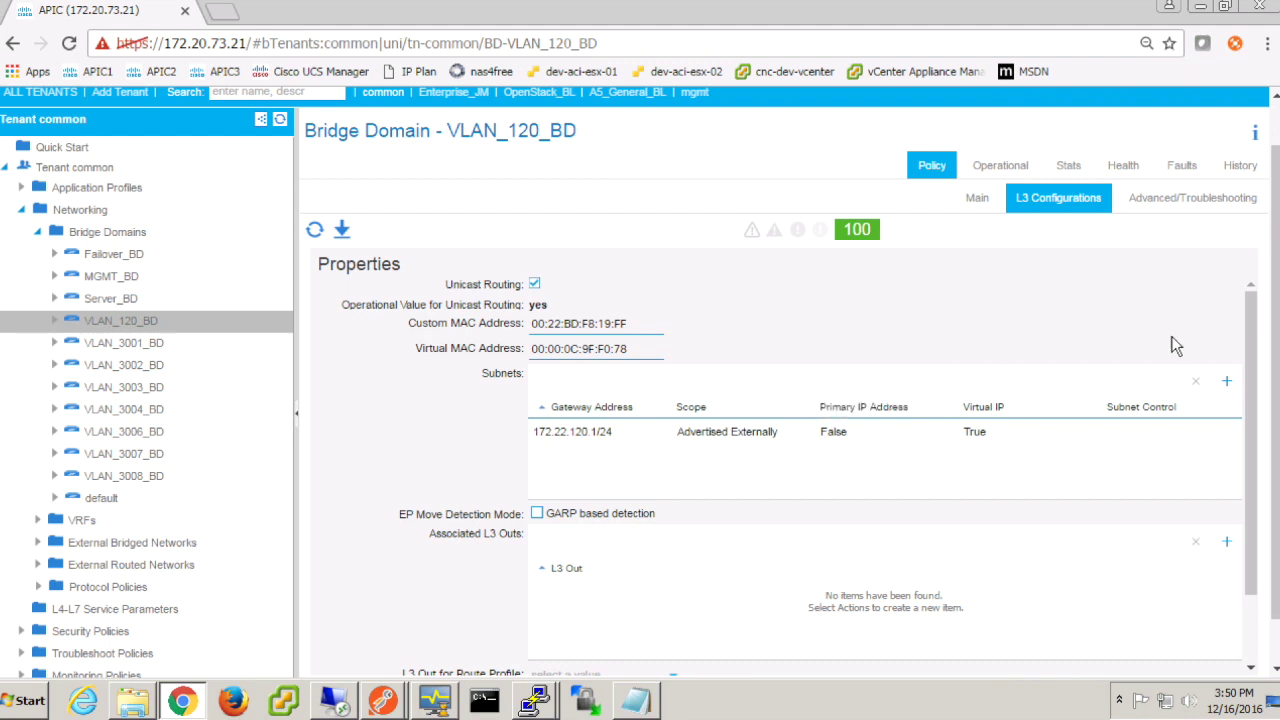
Step: Add a second subnet, 172.22.120.4/24, to VLAN_120_BD
{"action": "left_click", "coordinate": [1224, 385]}
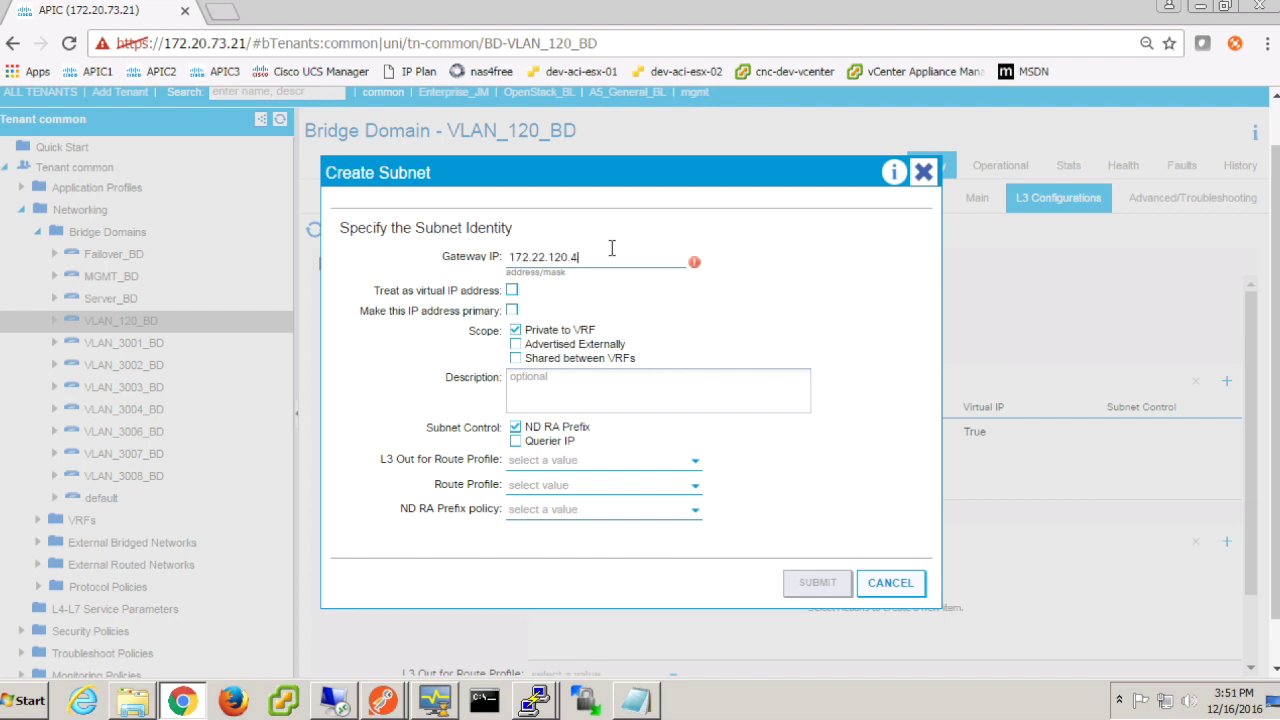
{"action": "type", "text": "4"}
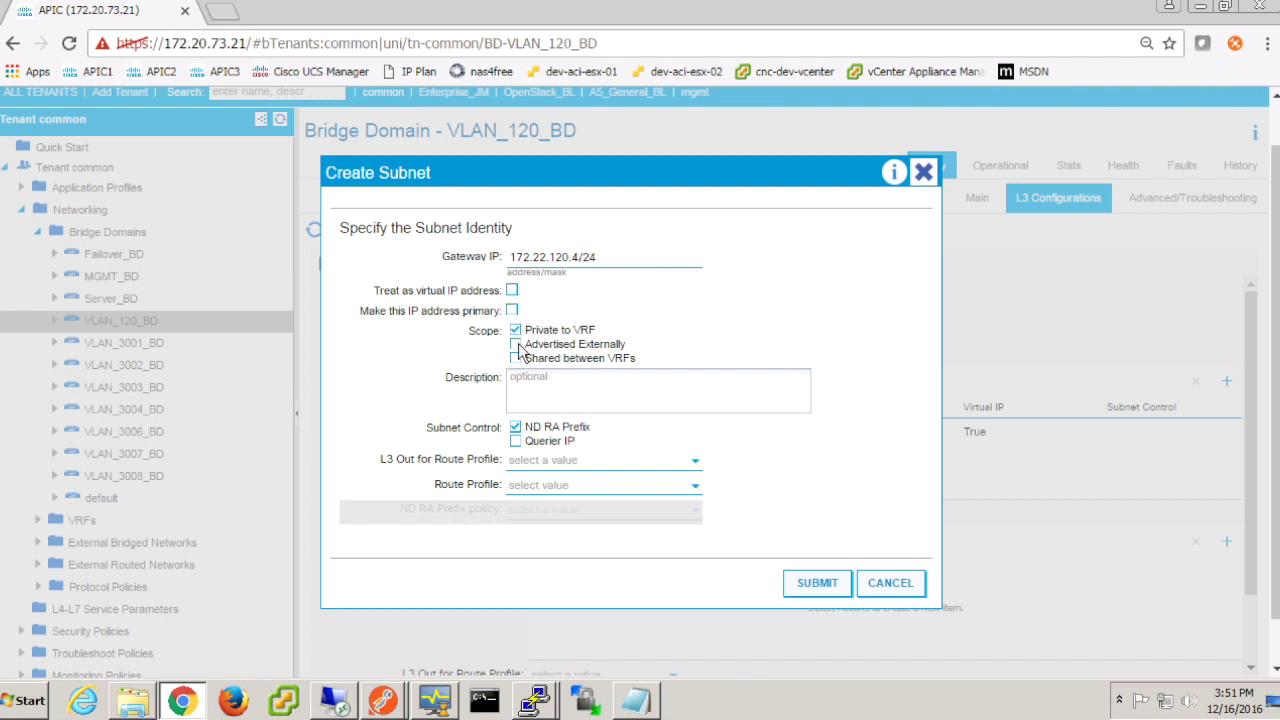
{"action": "left_click", "coordinate": [815, 583]}
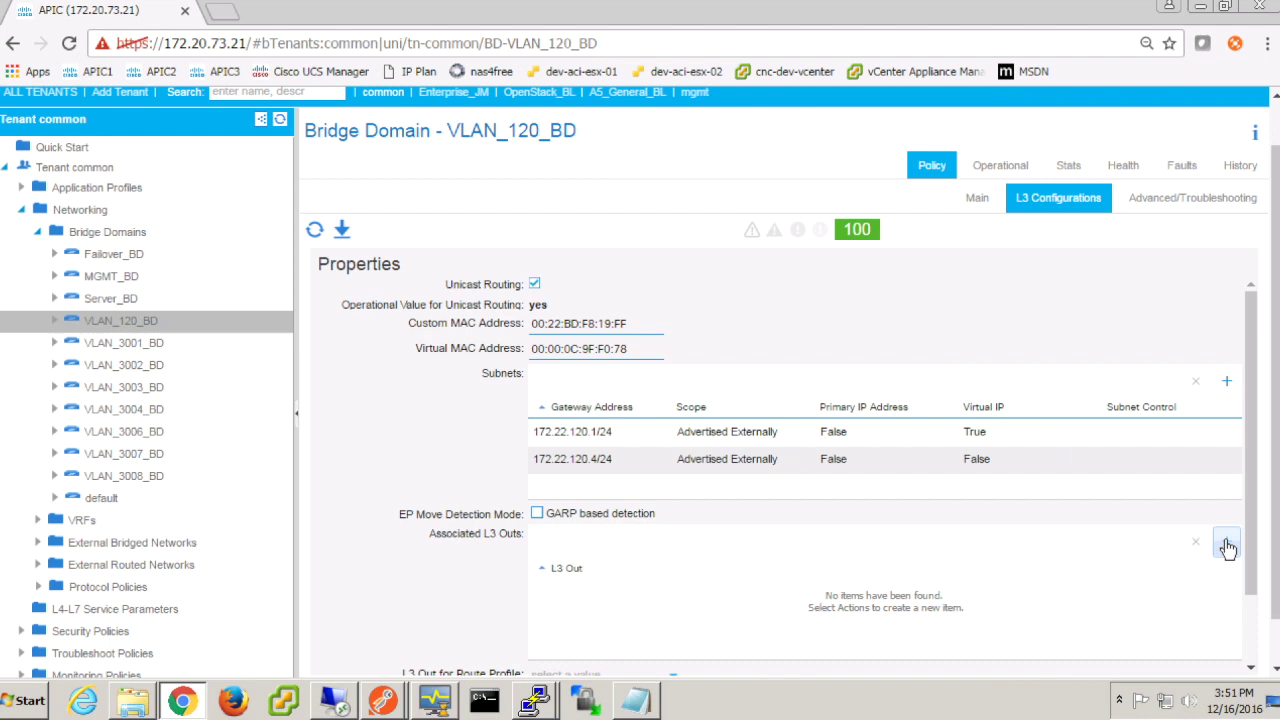
{"action": "left_click", "coordinate": [1227, 547]}
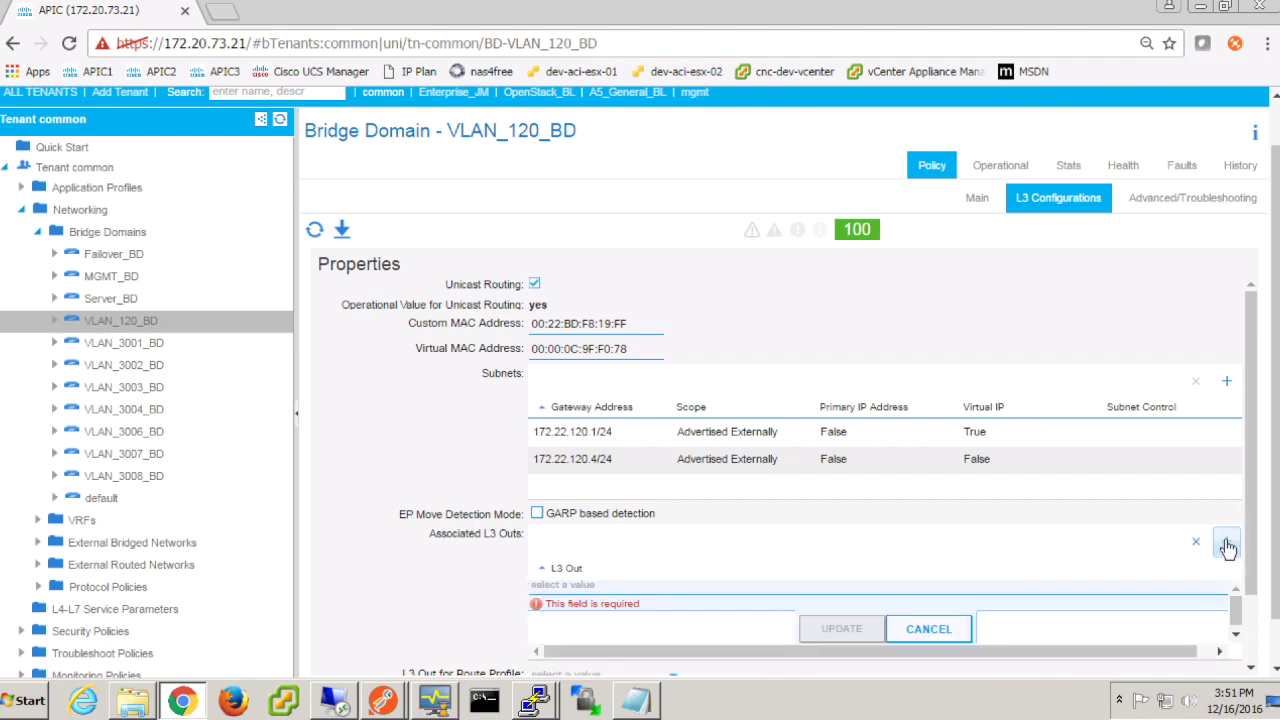
Step: Associate the common/A2-L3Out-BGP L3 Out with VLAN_120_BD and submit
{"action": "left_click", "coordinate": [793, 597]}
{"action": "left_click", "coordinate": [694, 615]}
{"action": "left_click", "coordinate": [840, 627]}
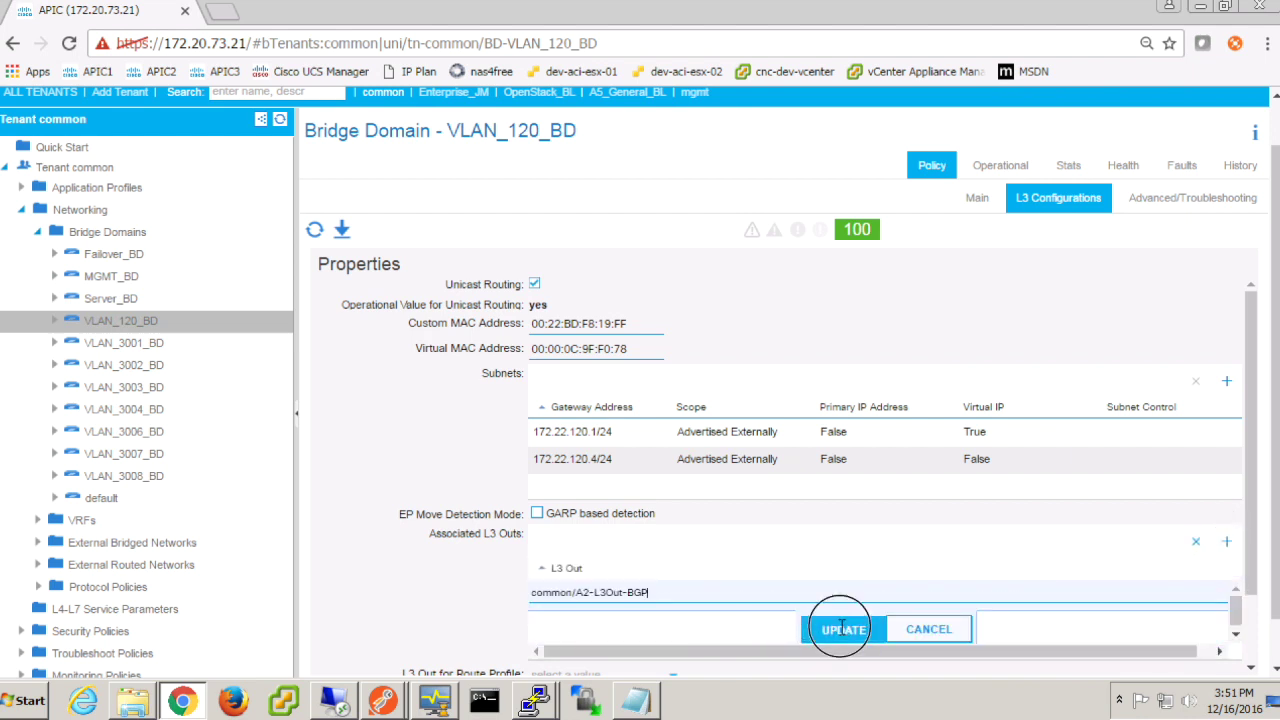
{"action": "scroll", "coordinate": [965, 590], "scroll_direction": "down", "scroll_amount": 1}
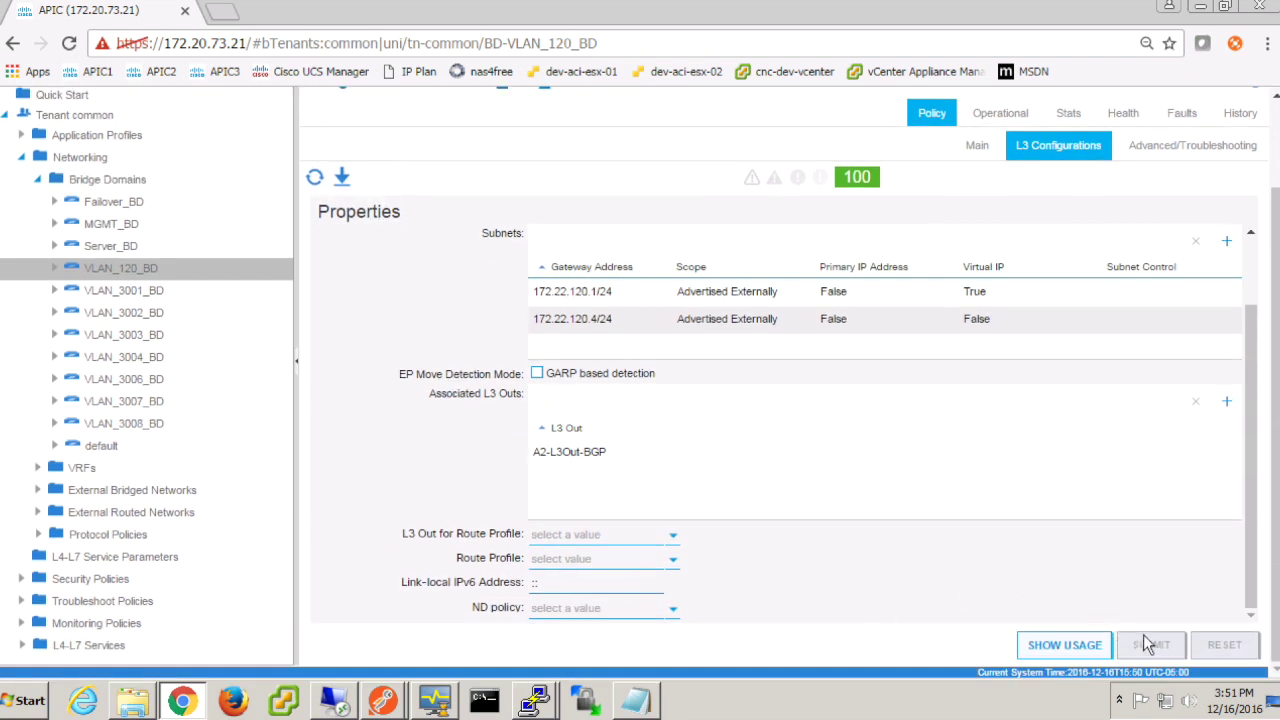
{"action": "left_click", "coordinate": [883, 594]}
{"action": "scroll", "coordinate": [882, 594], "scroll_direction": "up", "scroll_amount": 2}
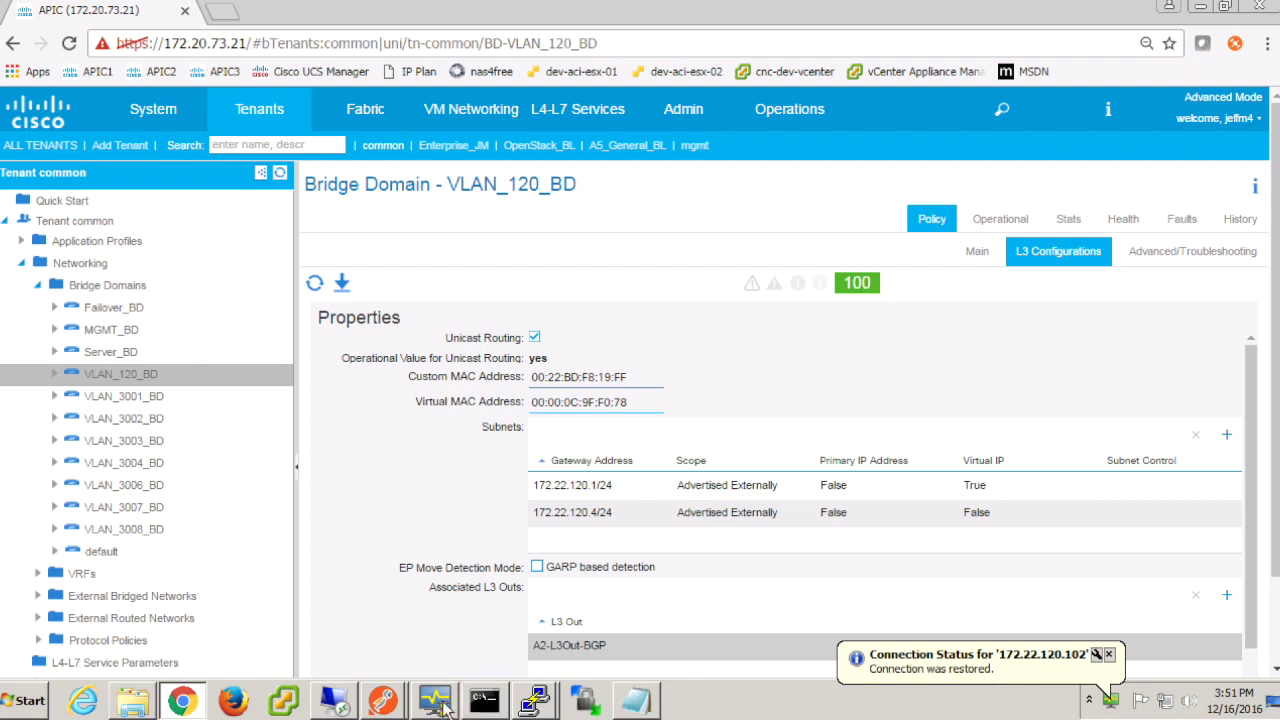
{"action": "mouse_move", "coordinate": [435, 703]}
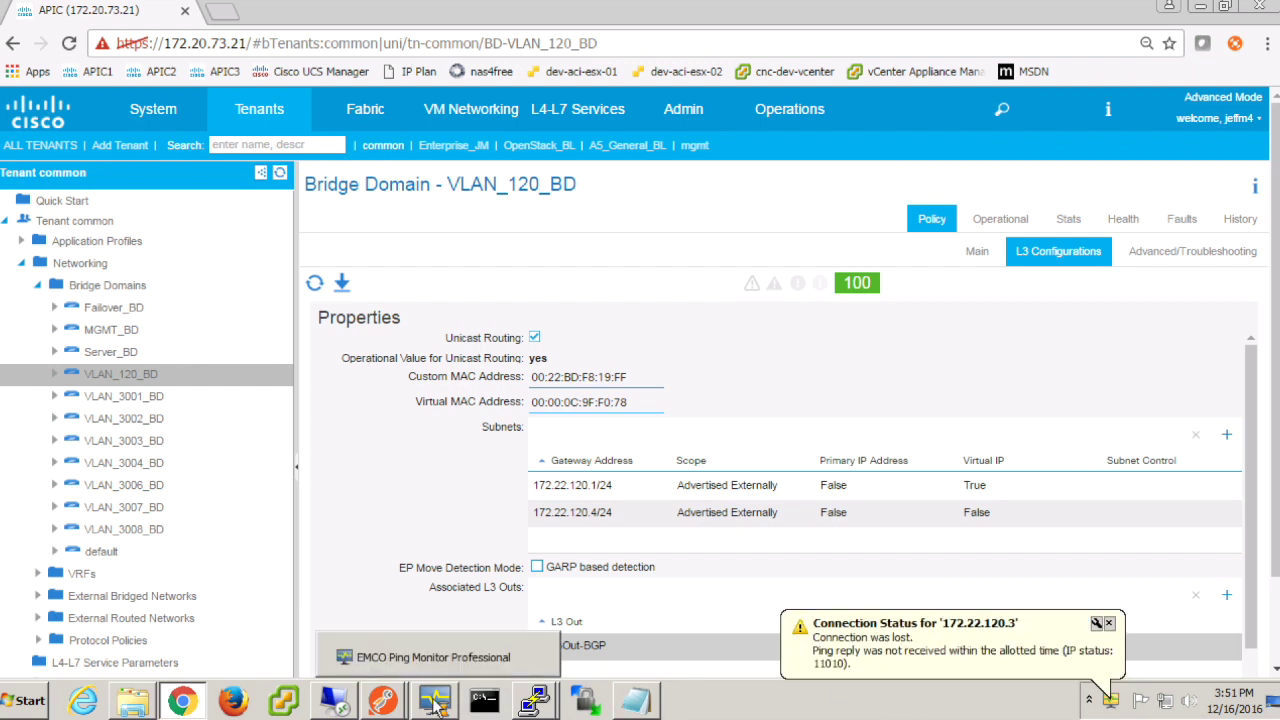
Step: Check the local ping monitor's details for host 172.22.120.102
{"action": "left_click", "coordinate": [435, 703]}
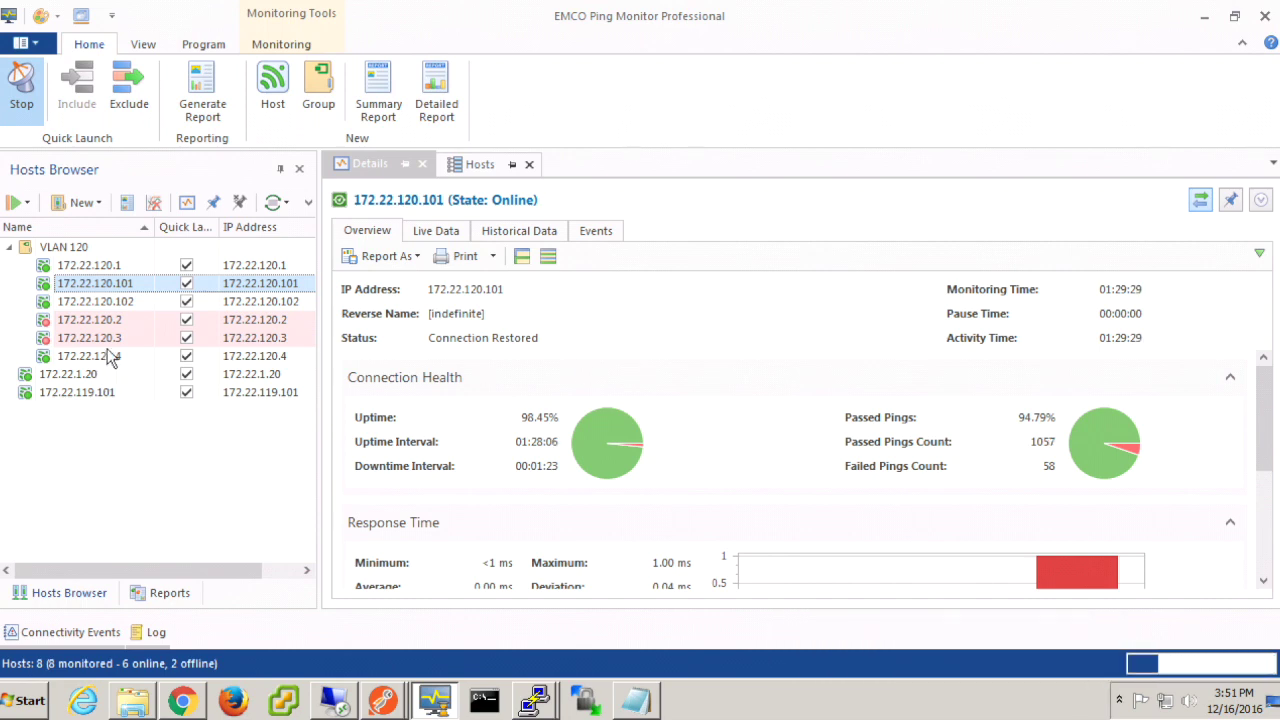
{"action": "mouse_move", "coordinate": [118, 328]}
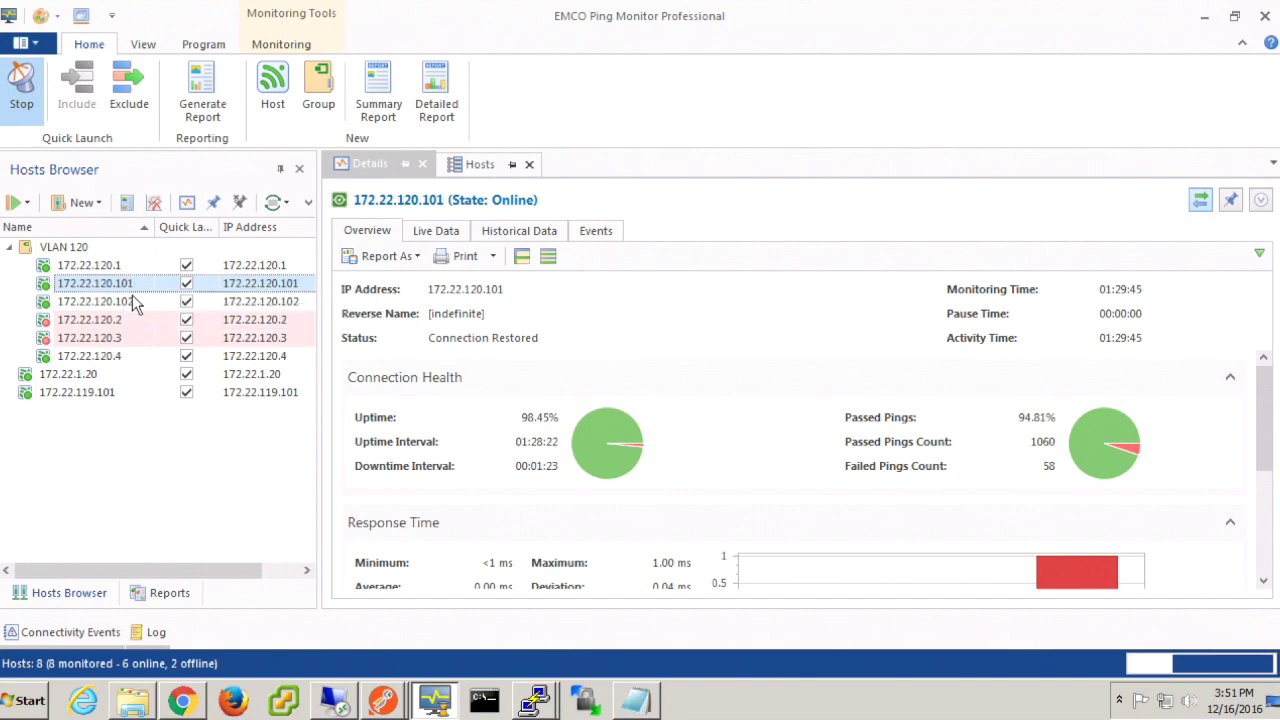
{"action": "mouse_move", "coordinate": [140, 290]}
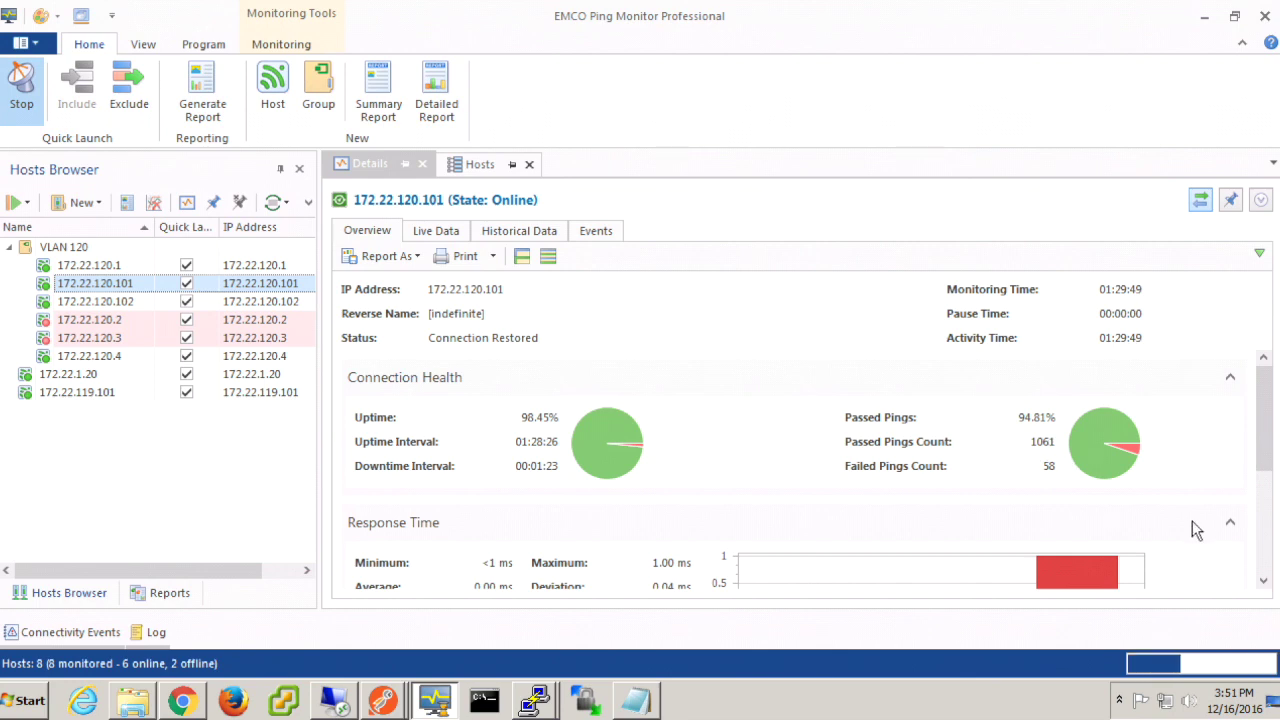
{"action": "left_click_drag", "start_coordinate": [1265, 434], "coordinate": [1260, 545]}
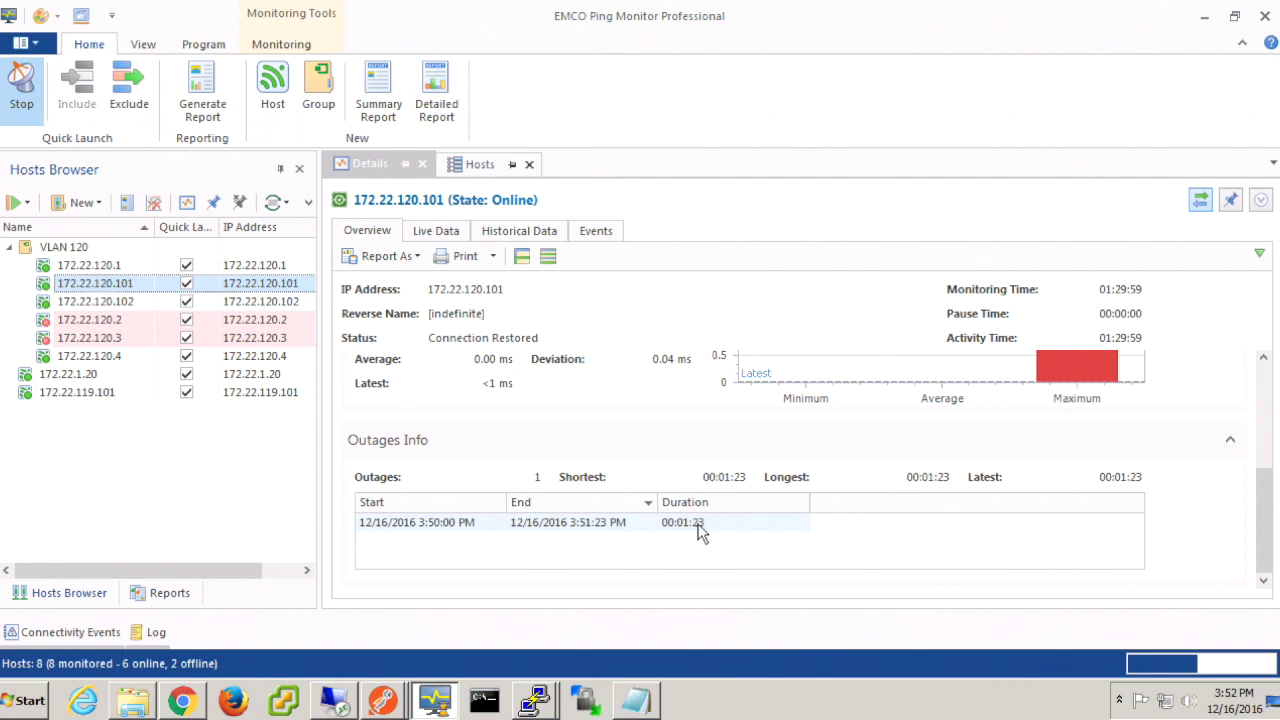
{"action": "left_click", "coordinate": [123, 304]}
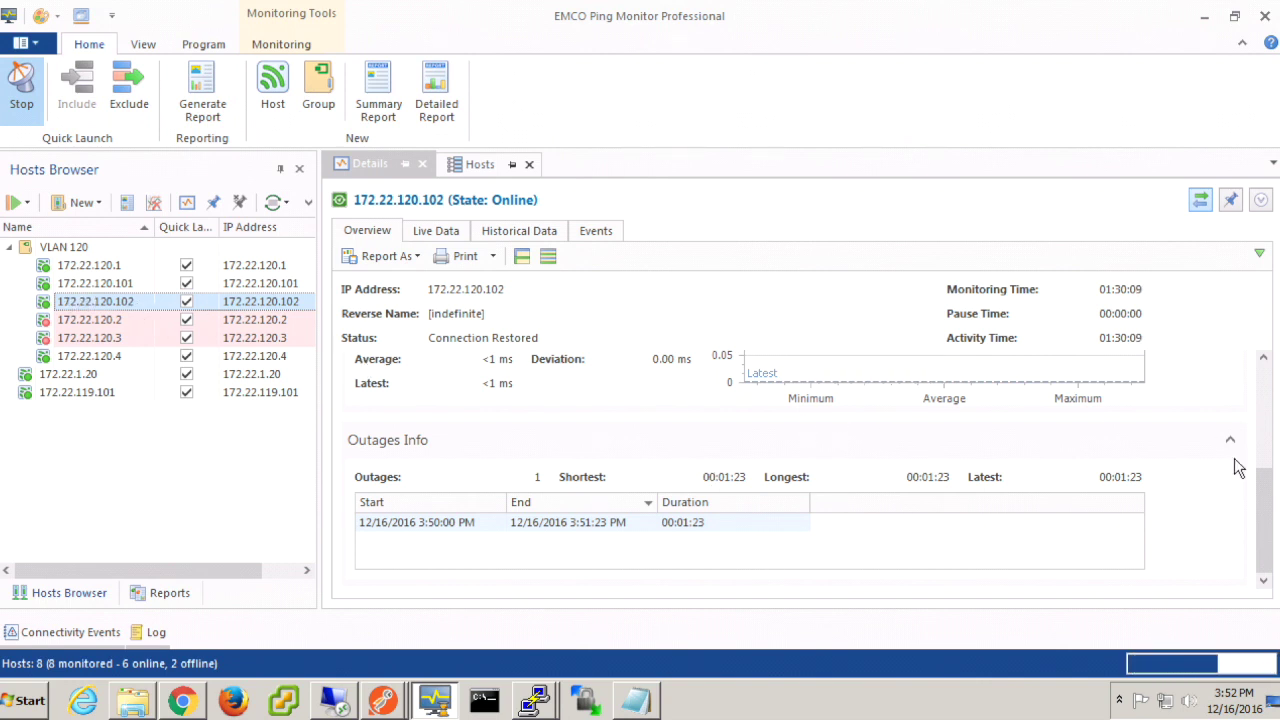
{"action": "mouse_move", "coordinate": [1260, 500]}
{"action": "left_mouse_down"}
{"action": "mouse_move", "coordinate": [1258, 380]}
{"action": "mouse_move", "coordinate": [1268, 392]}
{"action": "left_mouse_up"}
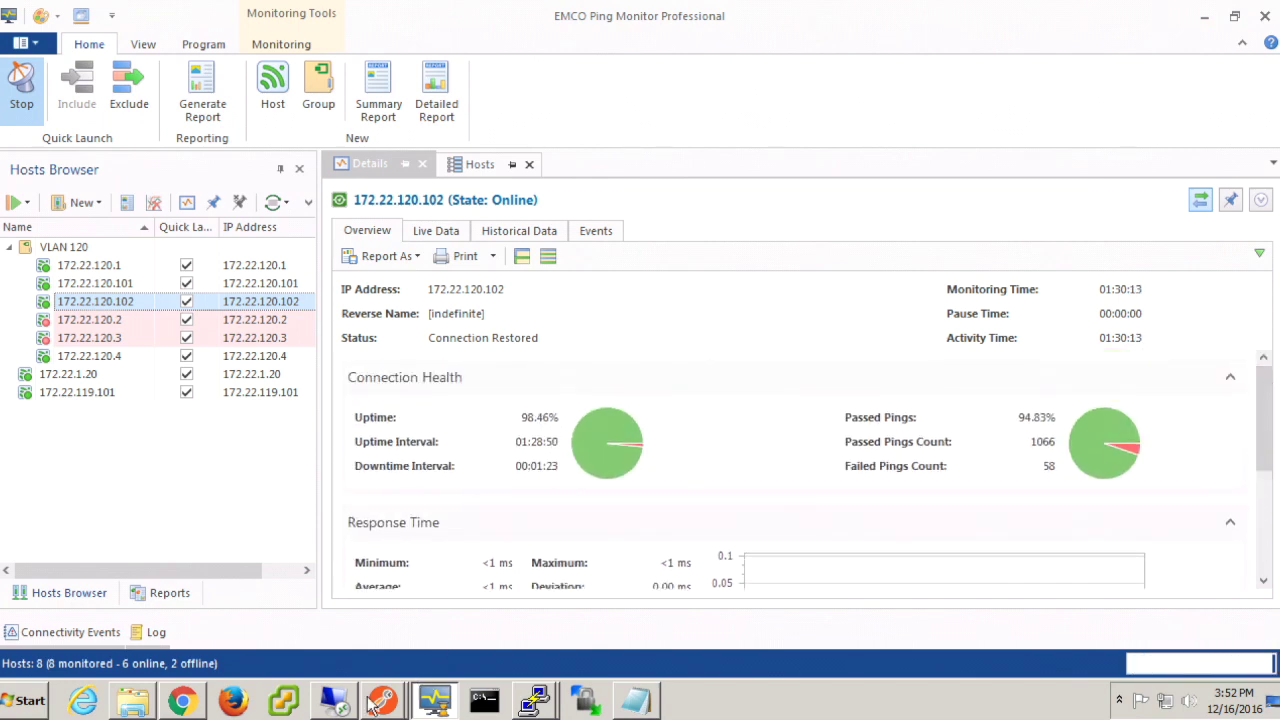
Step: Review outages for 172.22.120.102 in the remote ping monitor, then minimize the remote session
{"action": "left_click", "coordinate": [336, 700]}
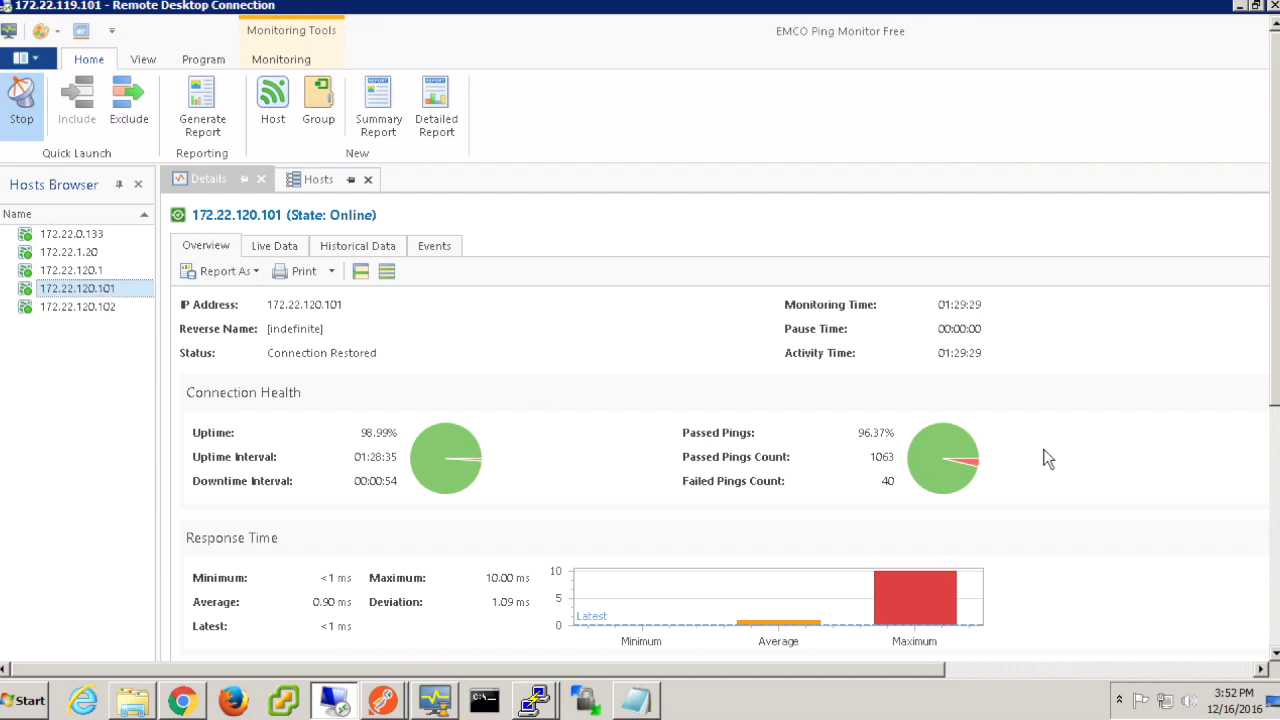
{"action": "left_click_drag", "start_coordinate": [1266, 255], "coordinate": [1270, 458]}
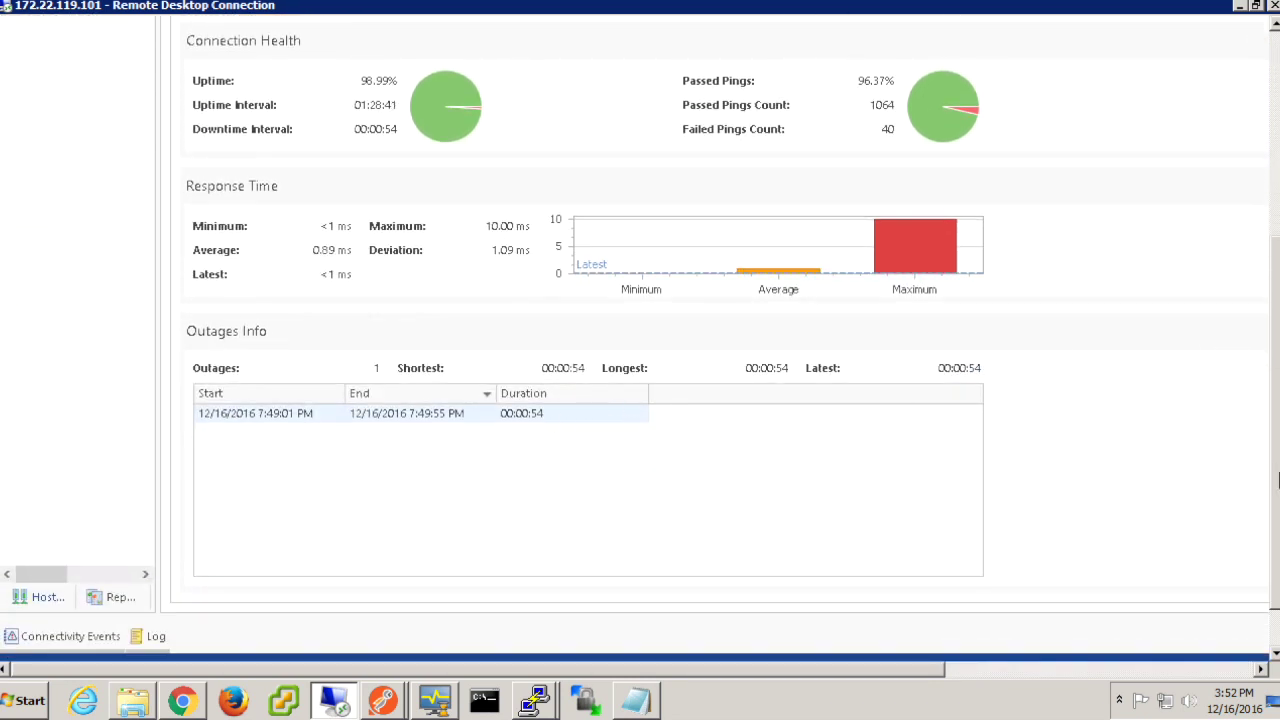
{"action": "left_click_drag", "start_coordinate": [1265, 473], "coordinate": [1266, 290]}
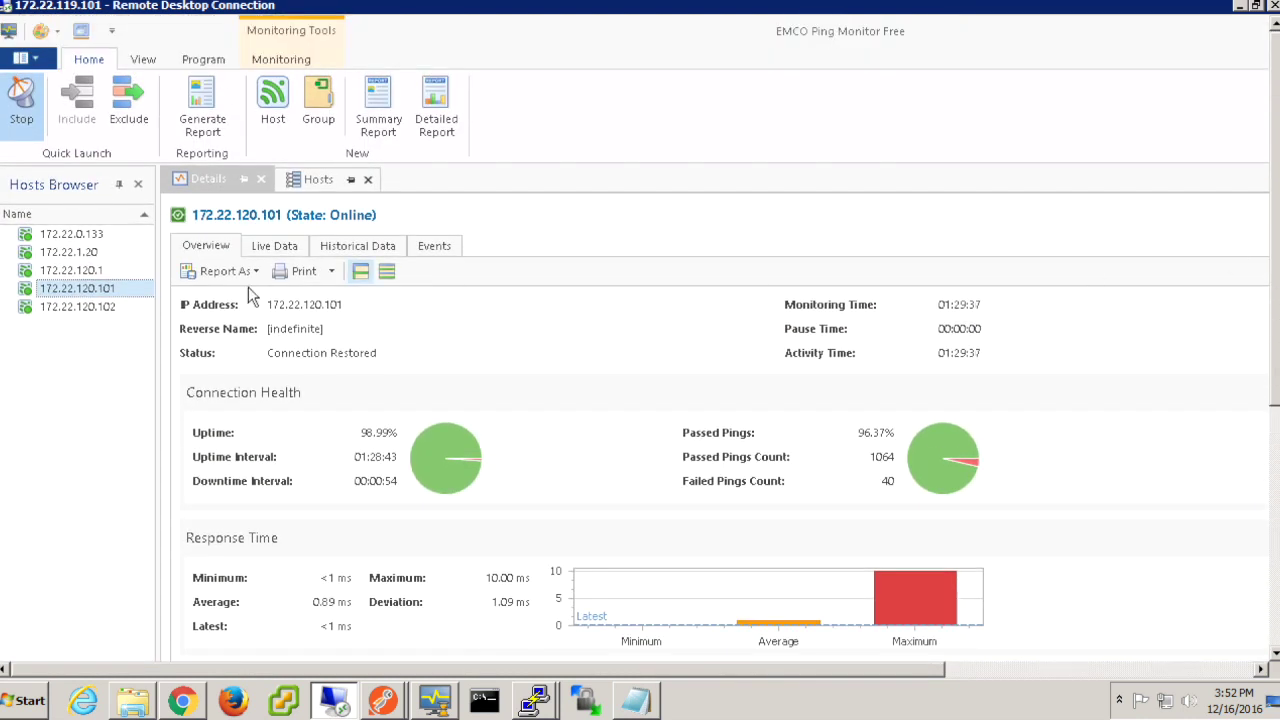
{"action": "left_click", "coordinate": [112, 310]}
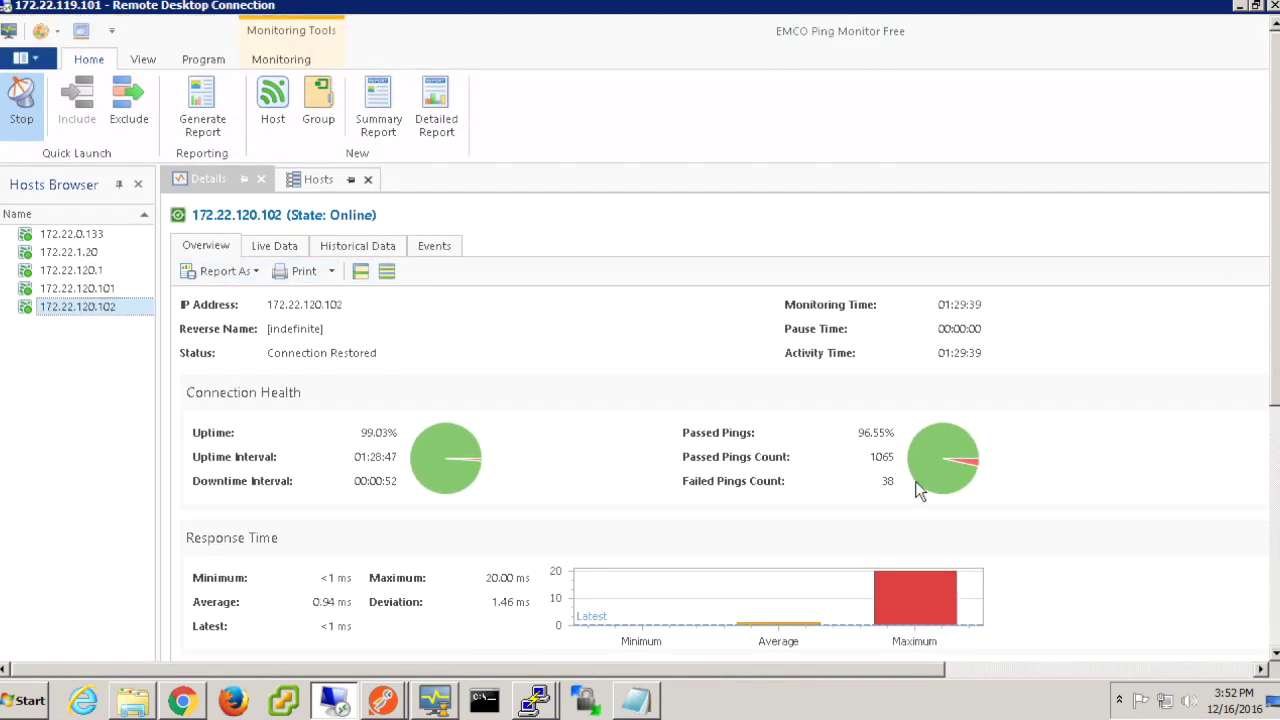
{"action": "left_click_drag", "start_coordinate": [1268, 228], "coordinate": [1268, 340]}
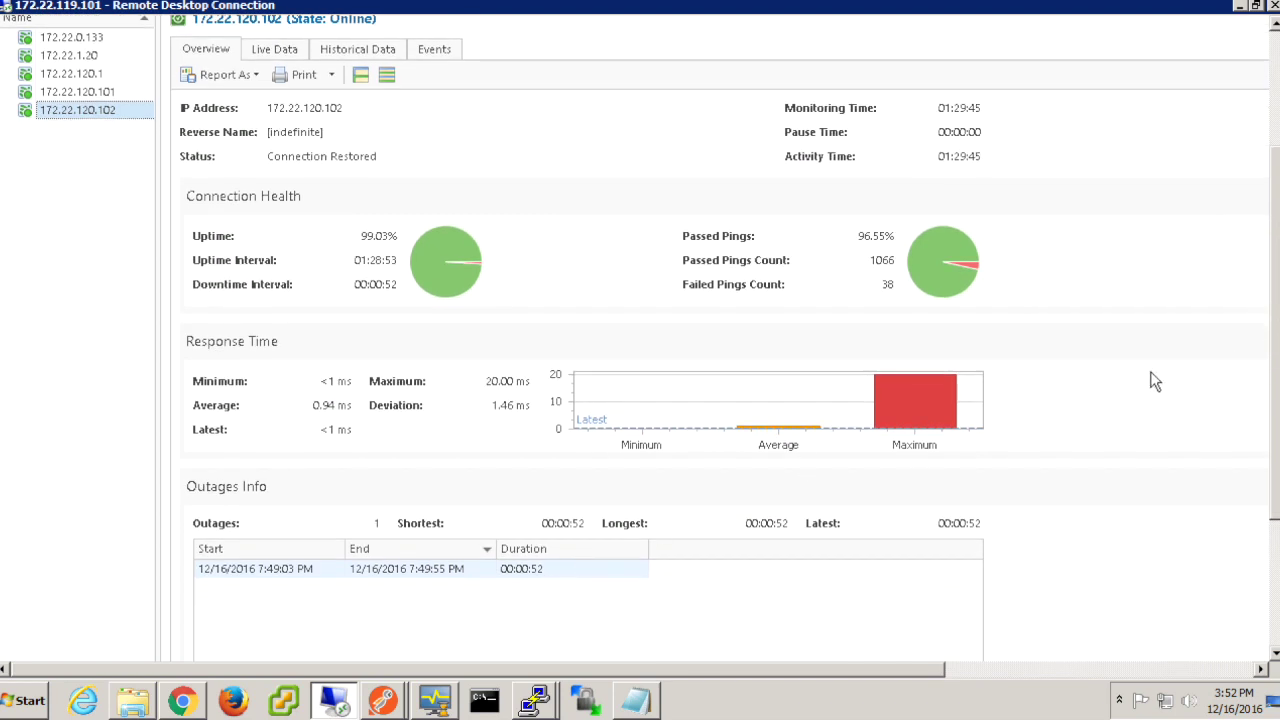
{"action": "left_click_drag", "start_coordinate": [1262, 292], "coordinate": [1275, 152]}
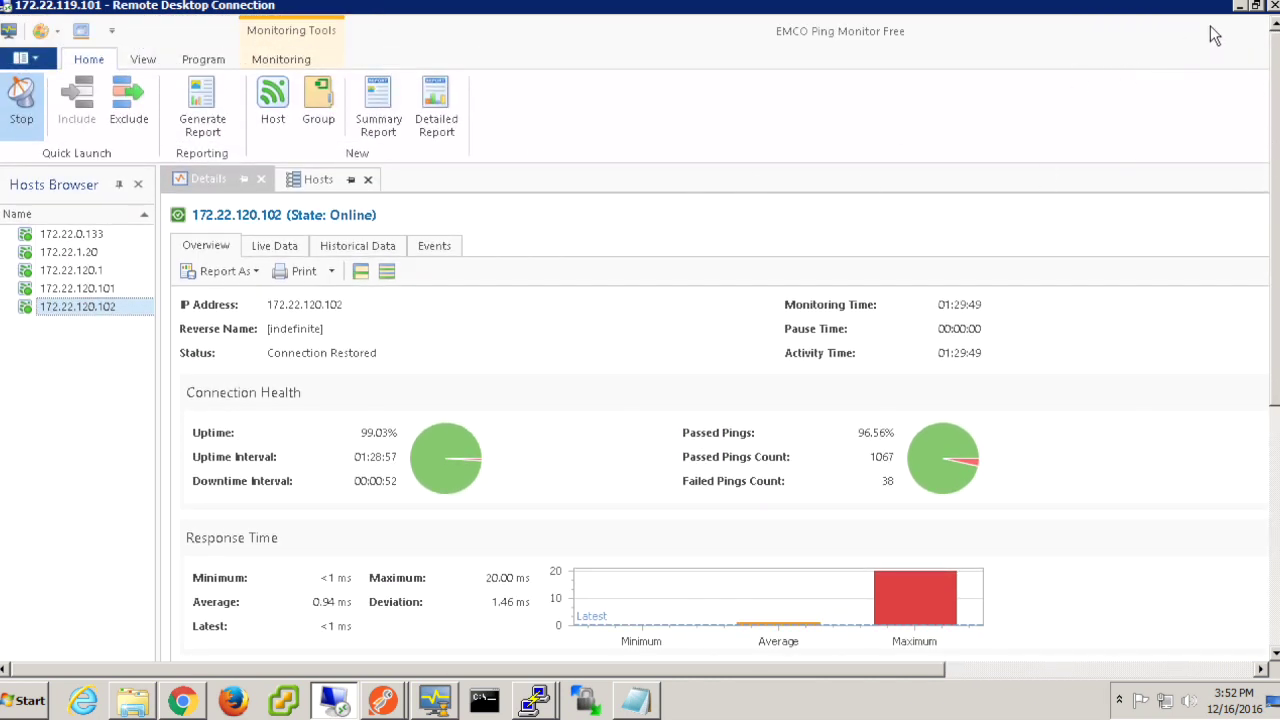
{"action": "left_click", "coordinate": [1239, 5]}
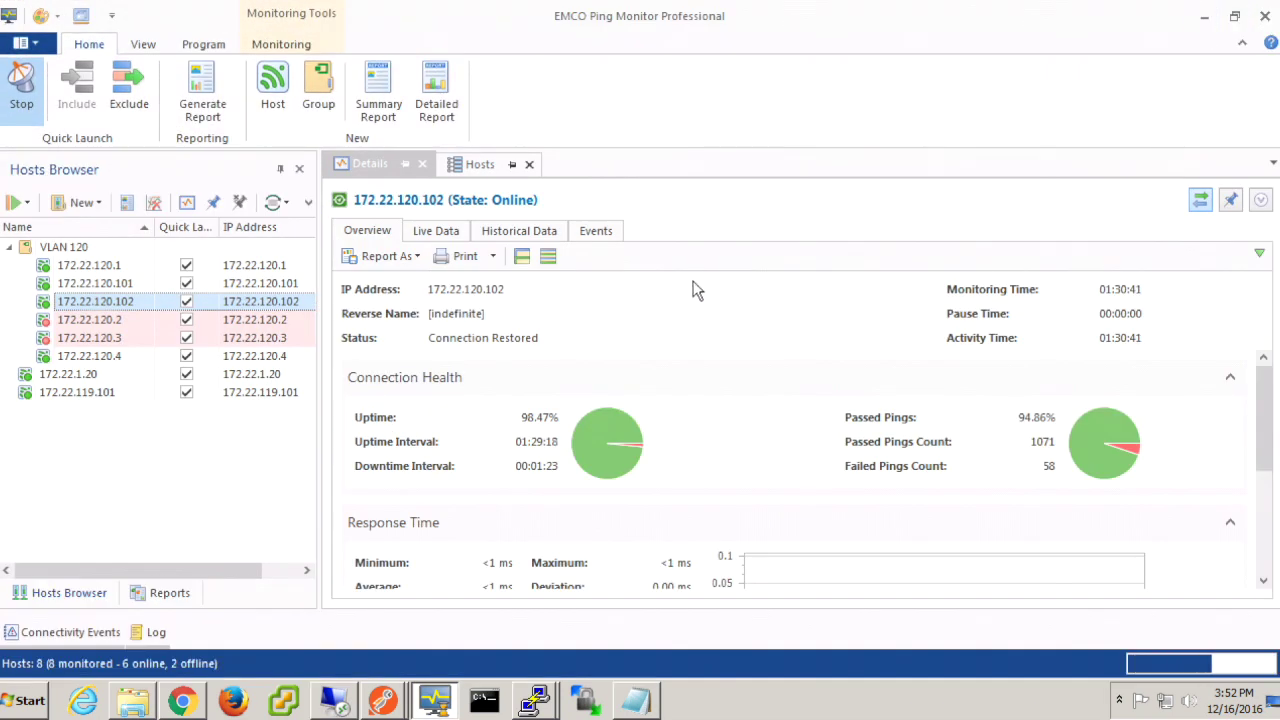
Step: Run the NX API Migration Reset collection with NX API Migration to ACI False.csv as CSV data
{"action": "left_click", "coordinate": [1203, 17]}
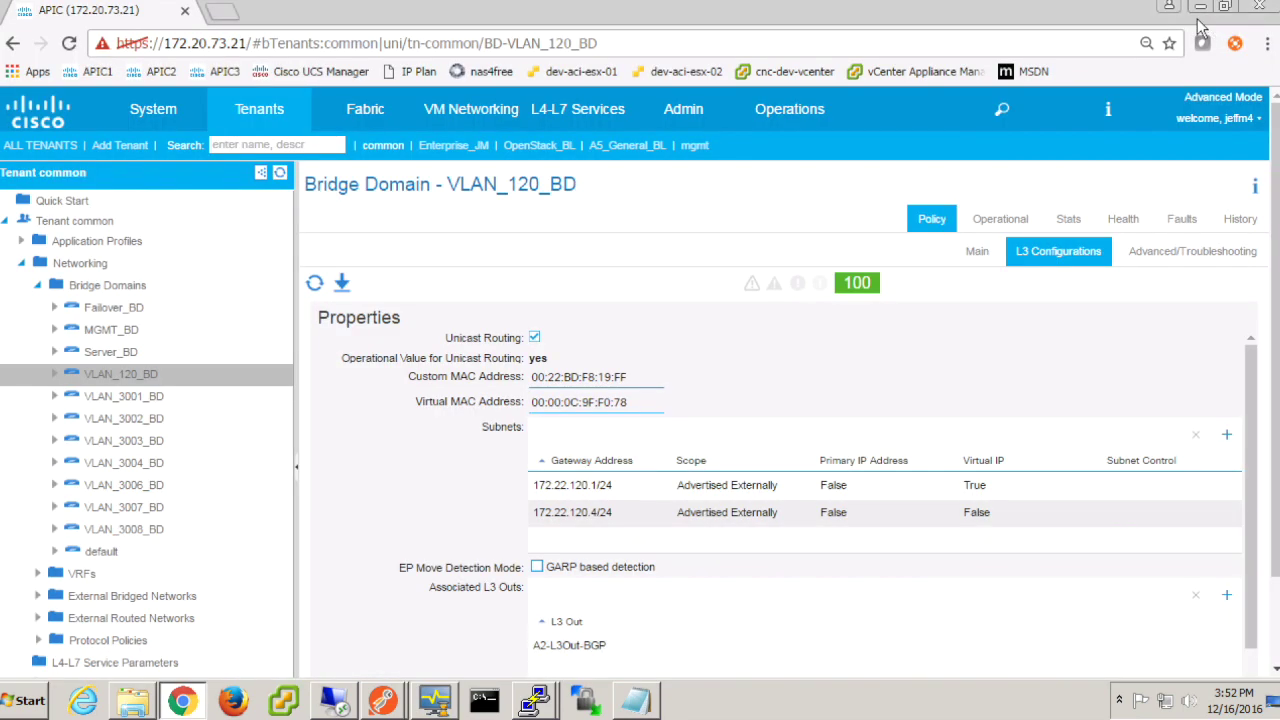
{"action": "mouse_move", "coordinate": [387, 705]}
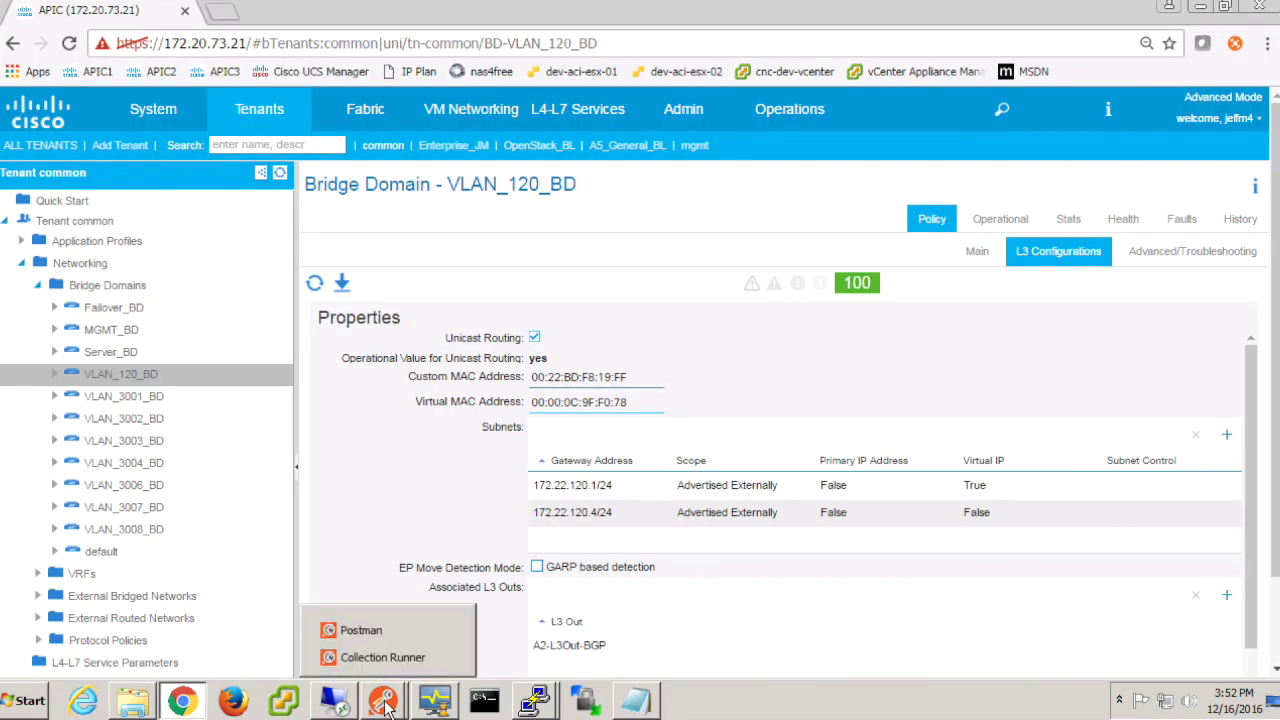
{"action": "left_click", "coordinate": [375, 657]}
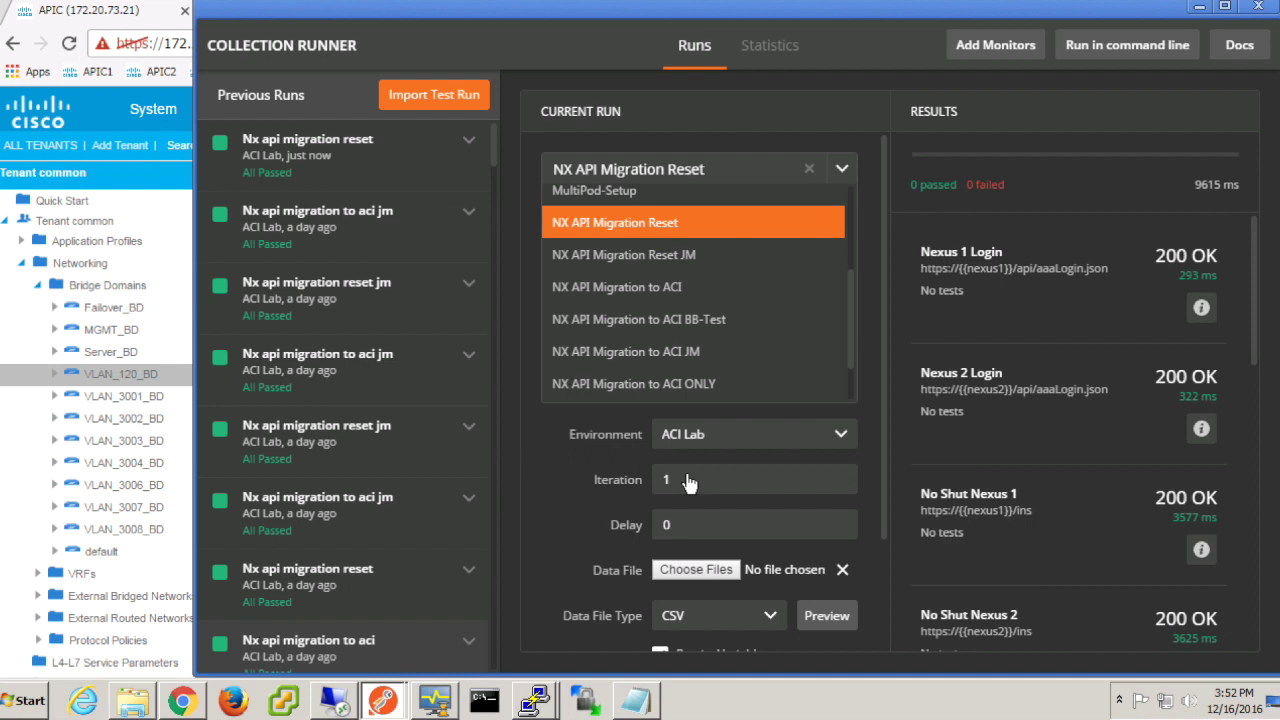
{"action": "left_click", "coordinate": [714, 572]}
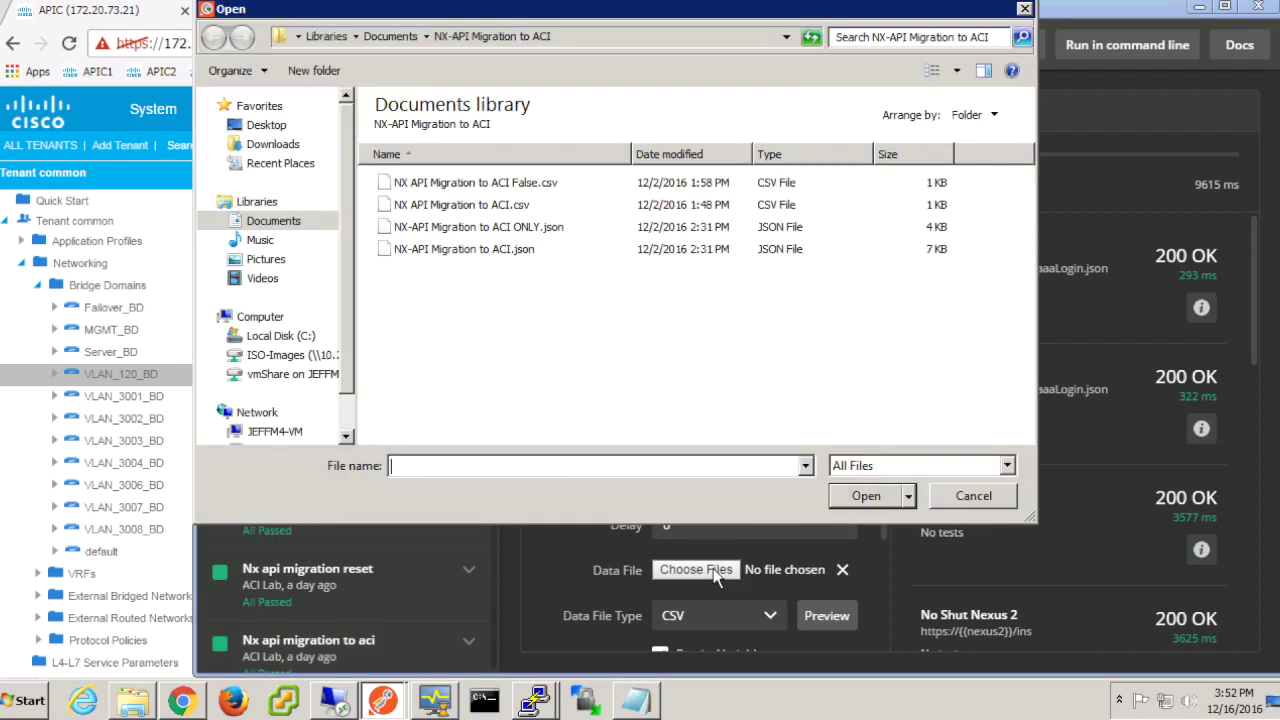
{"action": "left_click", "coordinate": [541, 188]}
{"action": "left_click", "coordinate": [870, 495]}
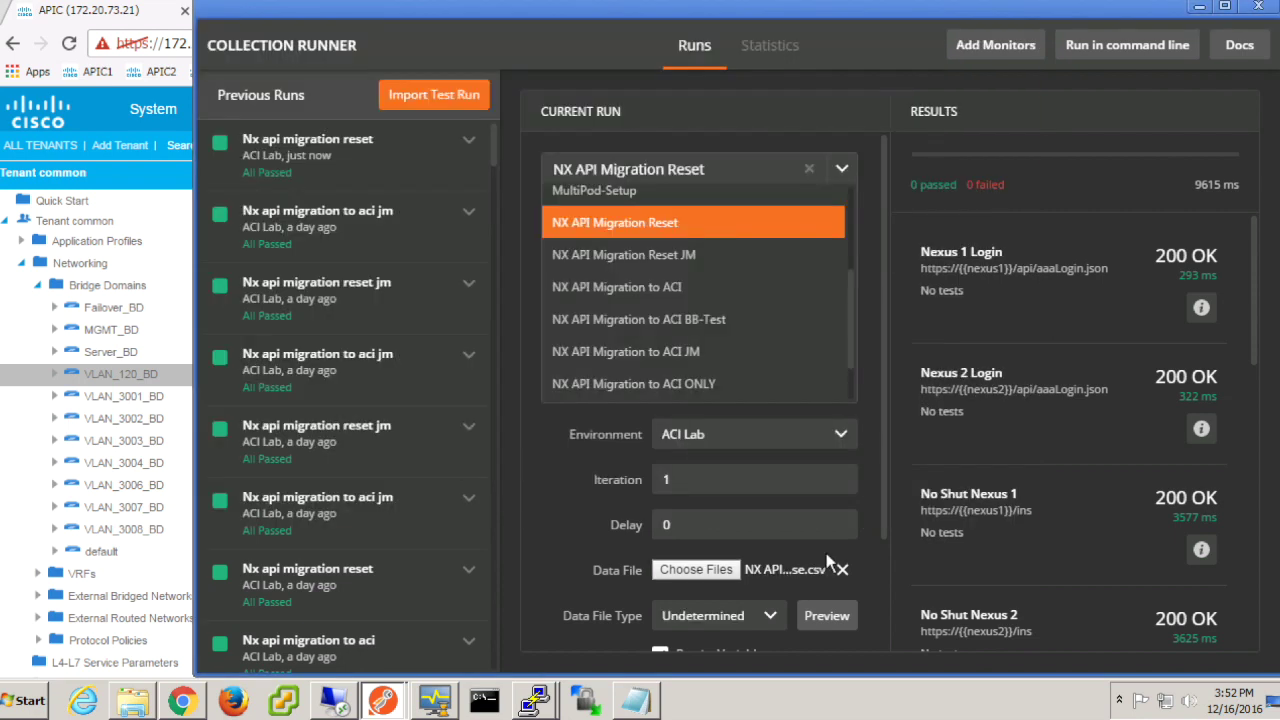
{"action": "left_click", "coordinate": [768, 618]}
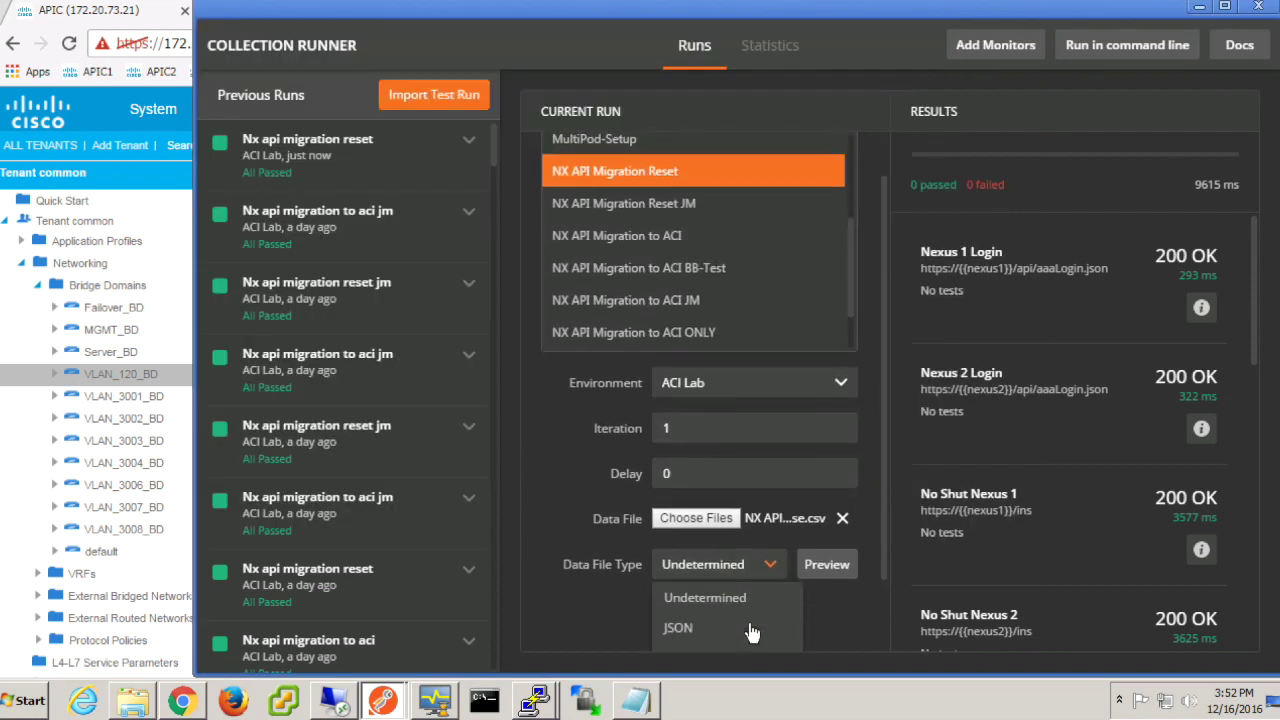
{"action": "left_click", "coordinate": [686, 585]}
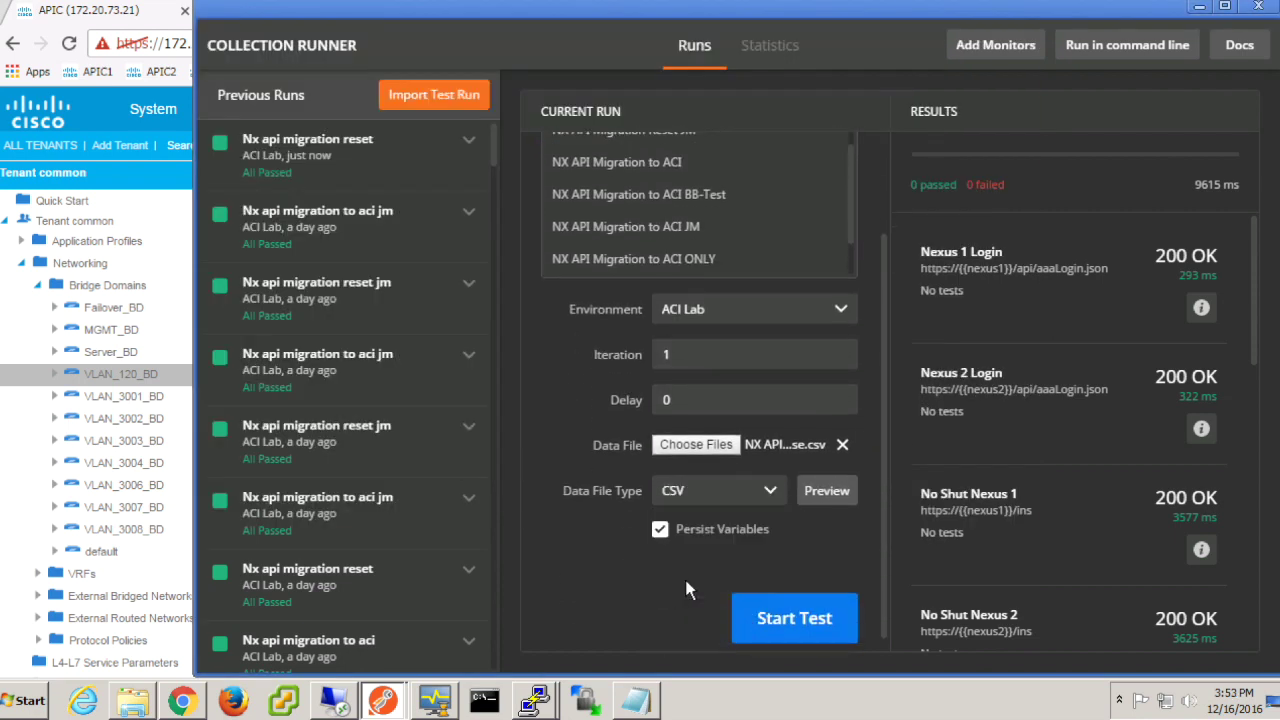
{"action": "left_click", "coordinate": [811, 618]}
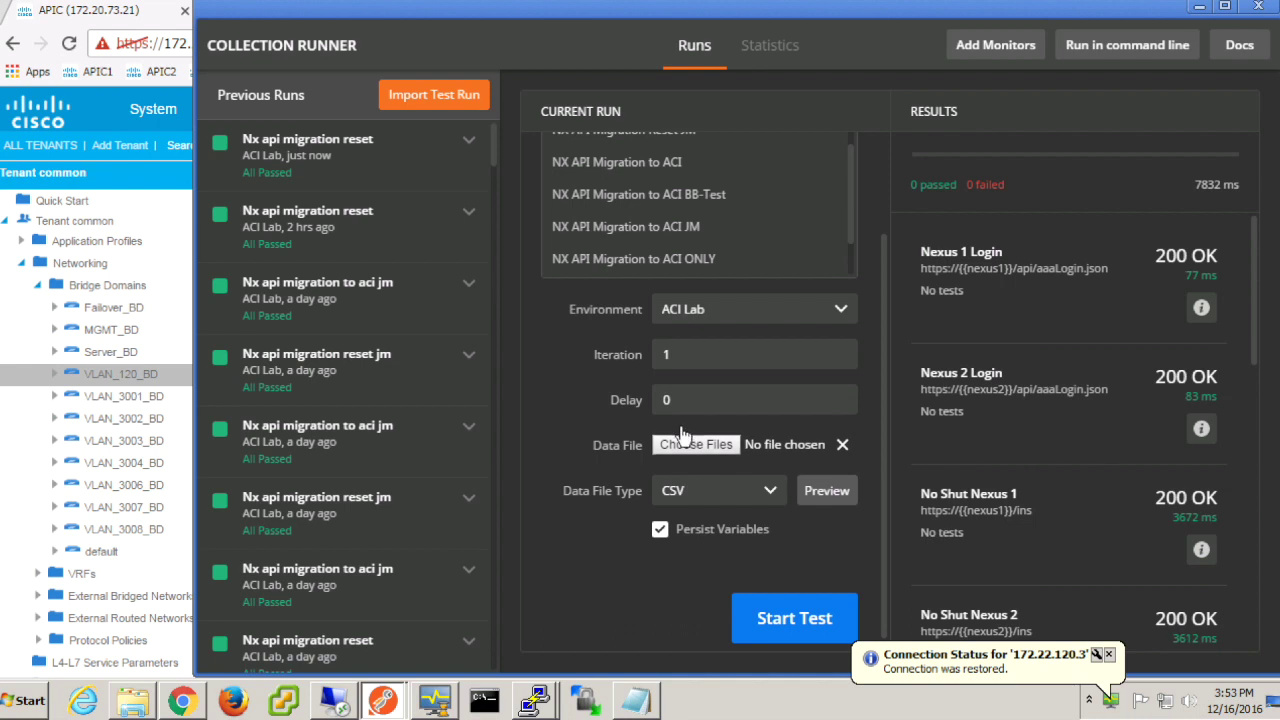
{"action": "left_click", "coordinate": [1199, 7]}
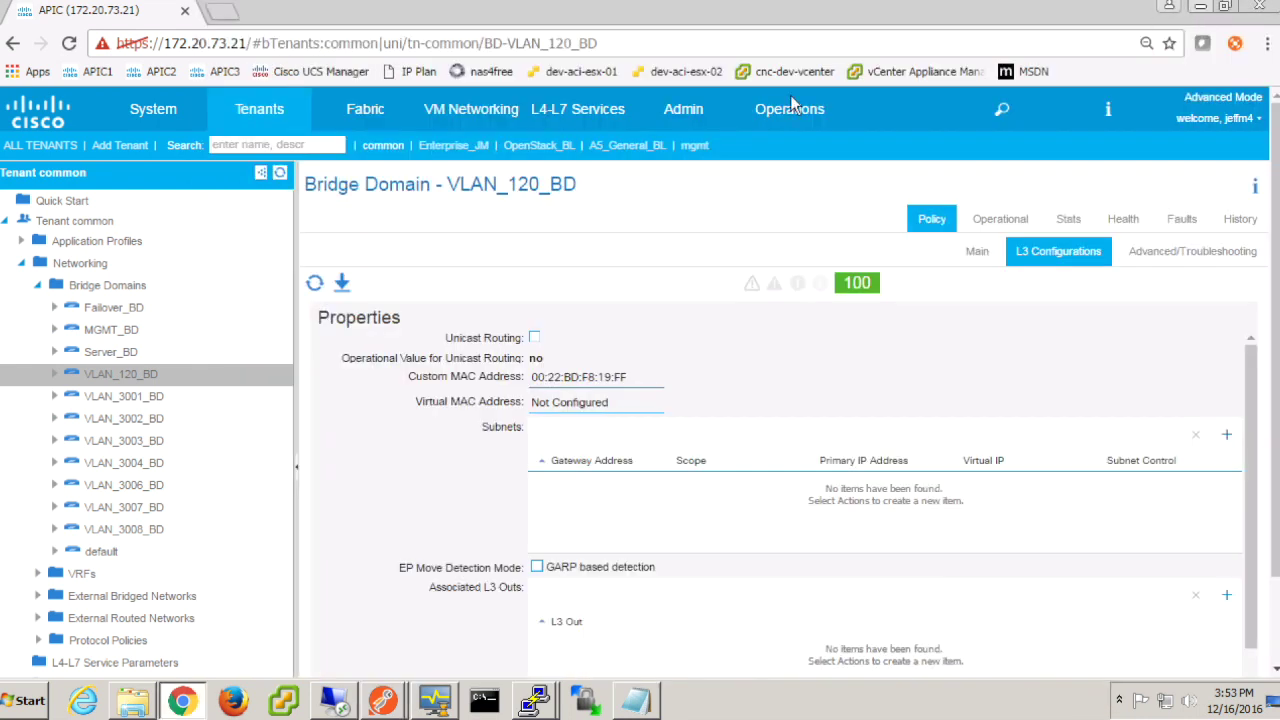
Step: Refresh VLAN_120_BD to confirm no subnets remain, then return to the ping monitor
{"action": "left_click", "coordinate": [131, 381]}
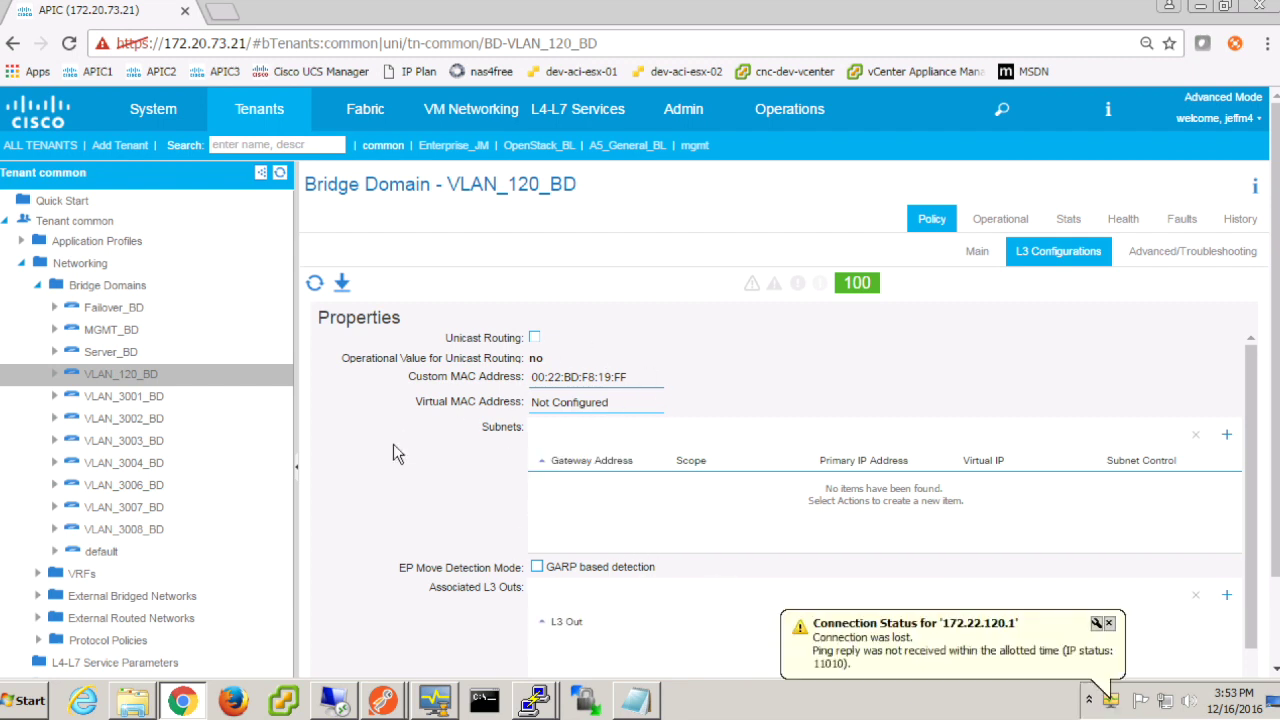
{"action": "left_click", "coordinate": [436, 700]}
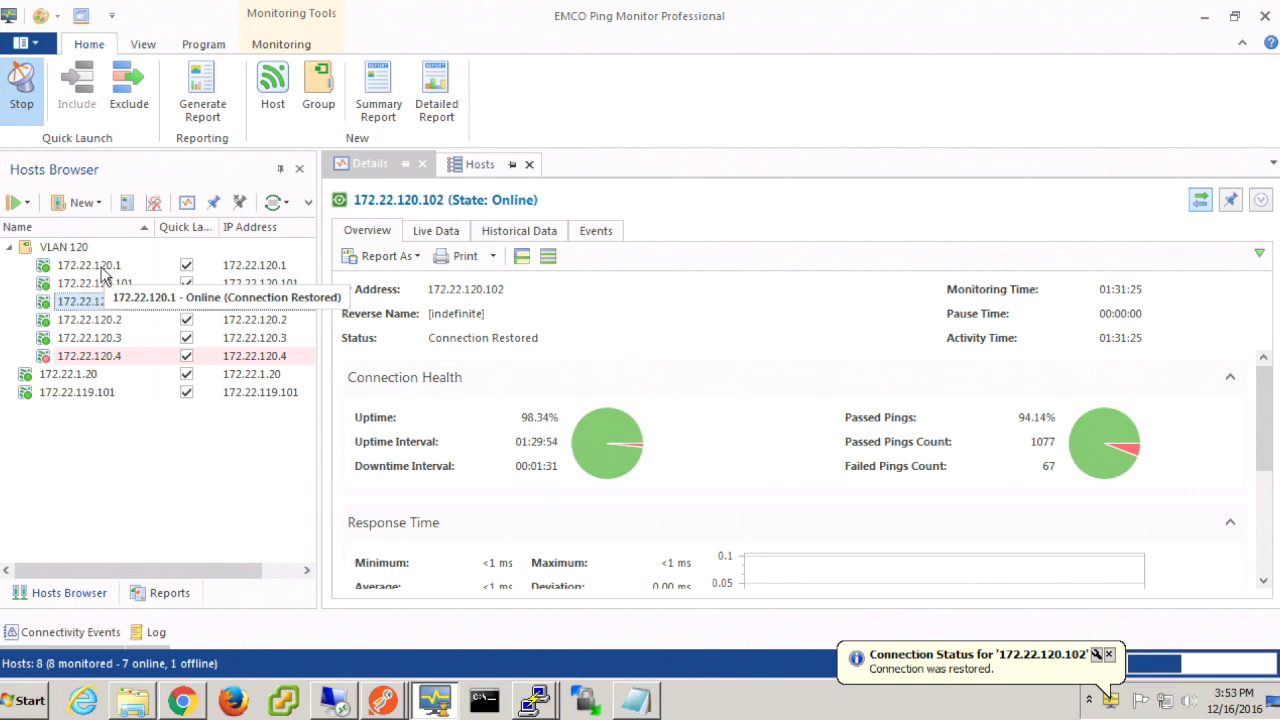
Step: Show interface Vlan120's running config on the 172.22.0.12 switch with 'sh run int vlan 120'
{"action": "left_click", "coordinate": [535, 697]}
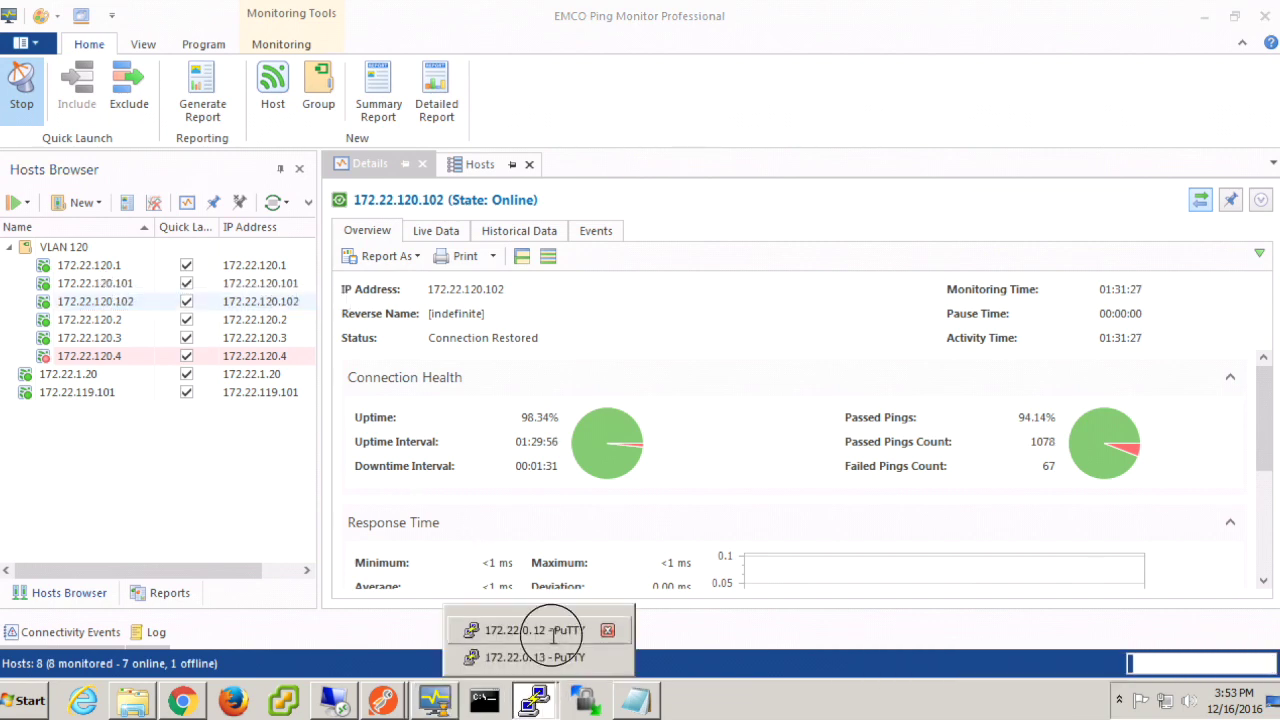
{"action": "left_click", "coordinate": [552, 631]}
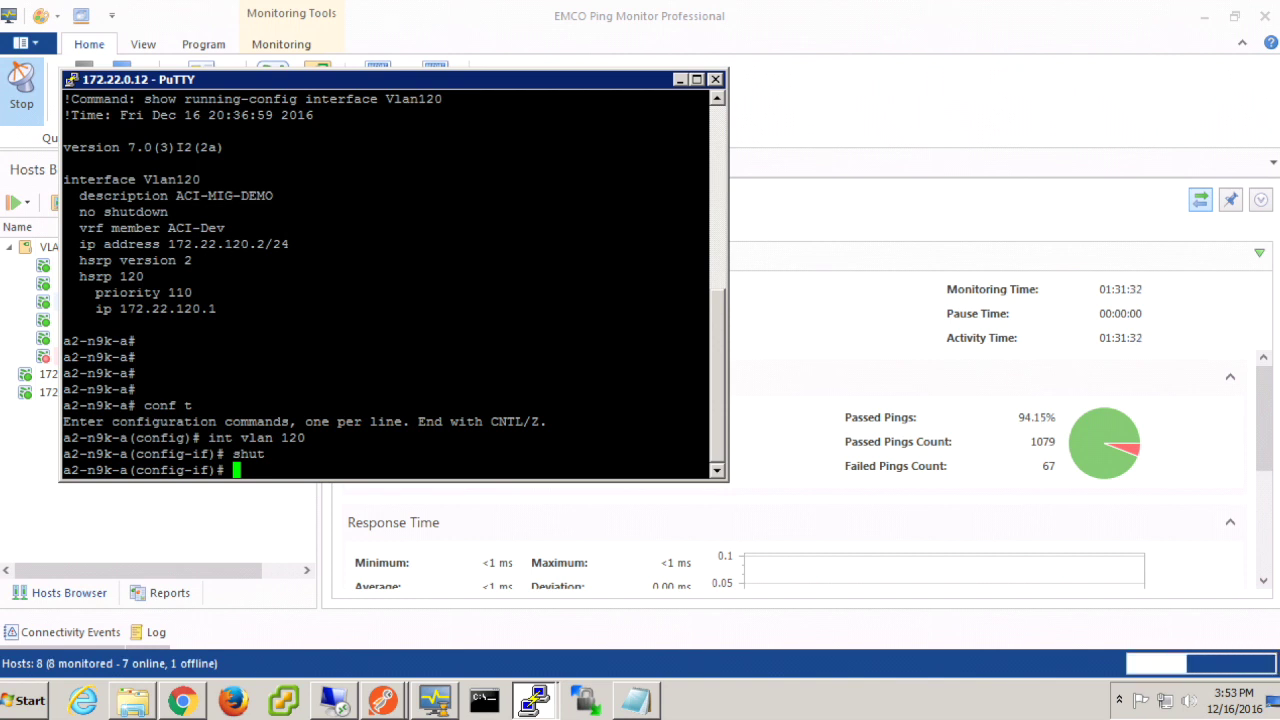
{"action": "type", "text": "sh"}
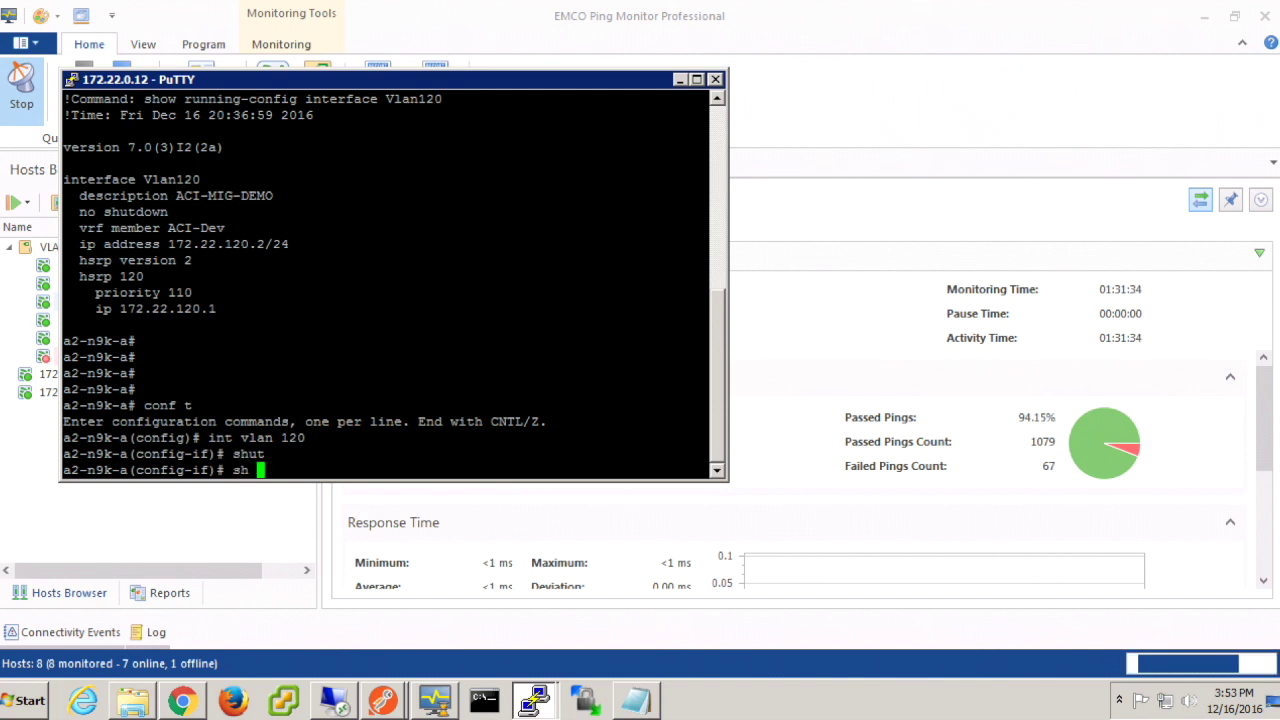
{"action": "key", "text": "Up"}
{"action": "key", "text": "Up"}
{"action": "key", "text": "Up"}
{"action": "key", "text": "Up"}
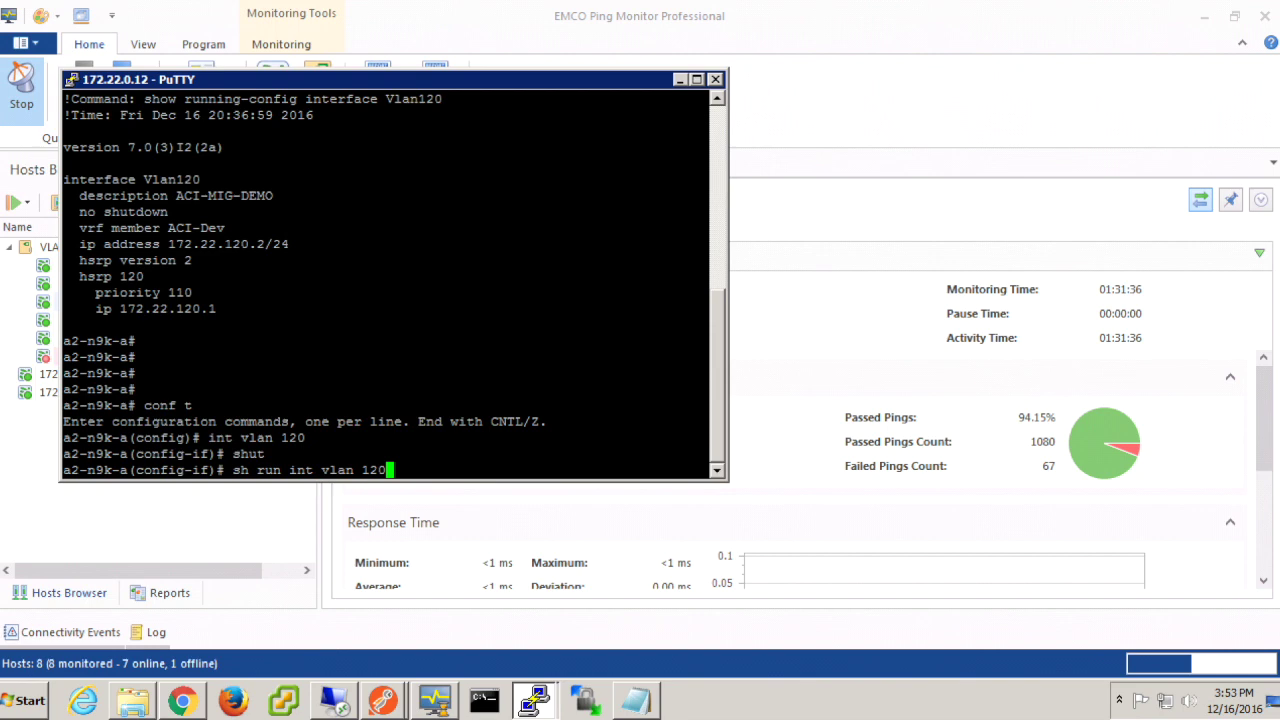
{"action": "key", "text": "Return"}
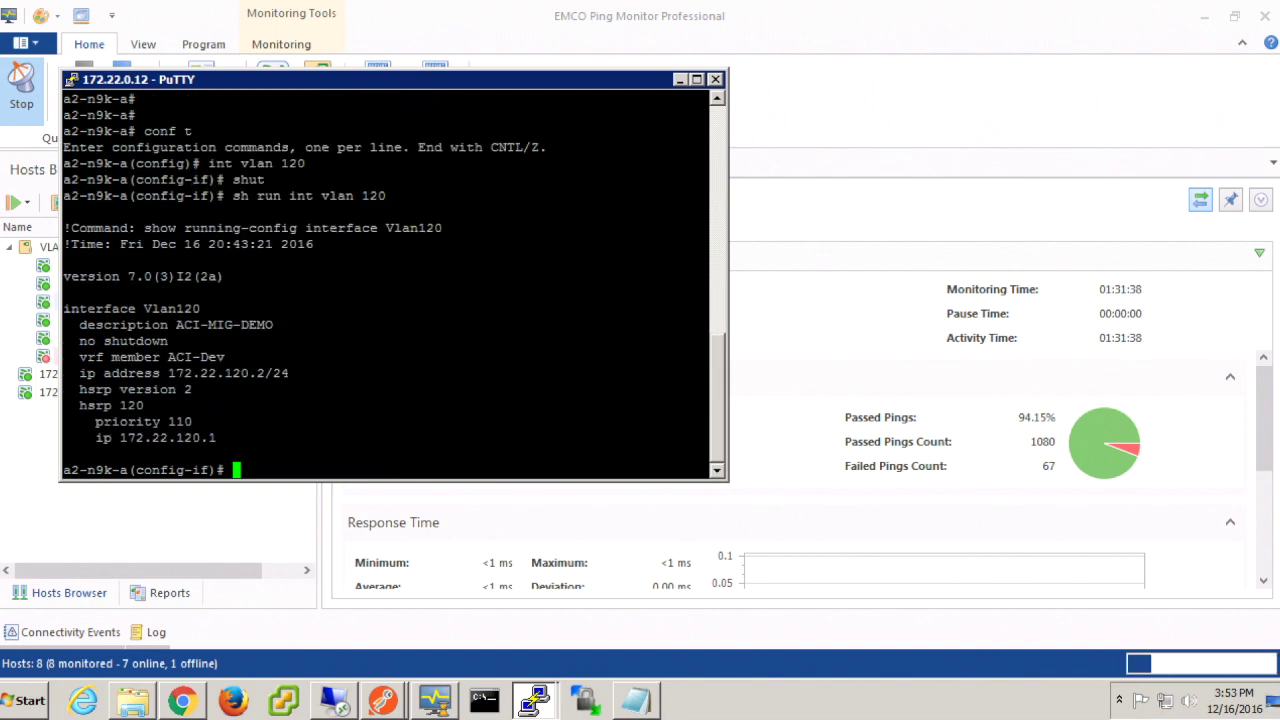
Step: Check the local ping monitor's outage info, then move to the remote session's monitor
{"action": "left_click", "coordinate": [51, 504]}
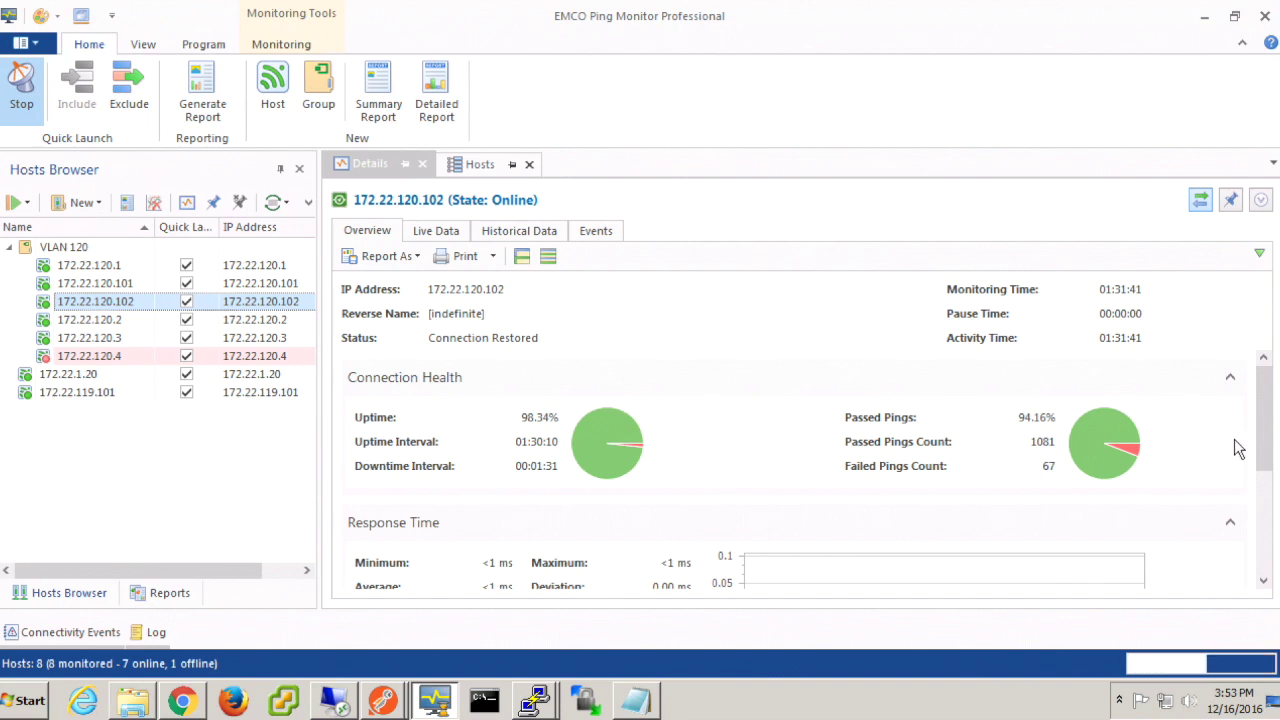
{"action": "left_click_drag", "start_coordinate": [1262, 409], "coordinate": [1262, 545]}
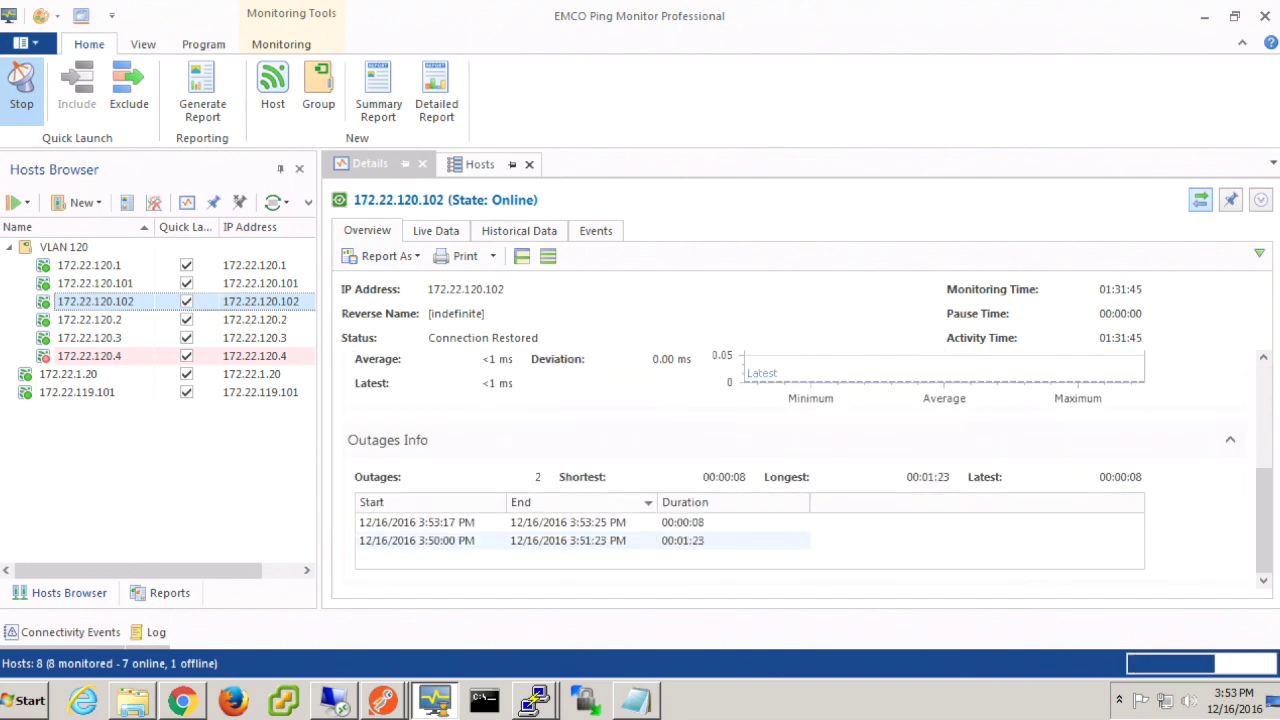
{"action": "left_click", "coordinate": [334, 700]}
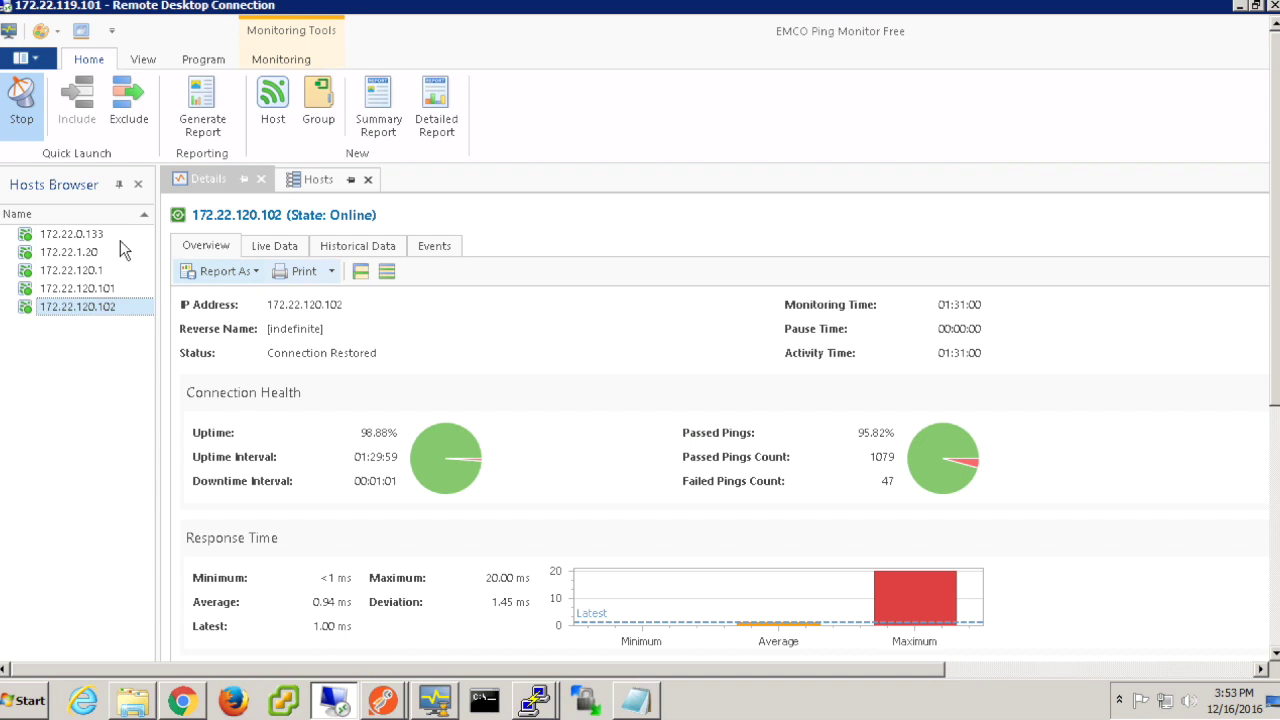
Step: Delete statistics and monitoring events for all five hosts in the remote ping monitor
{"action": "left_click", "coordinate": [80, 234]}
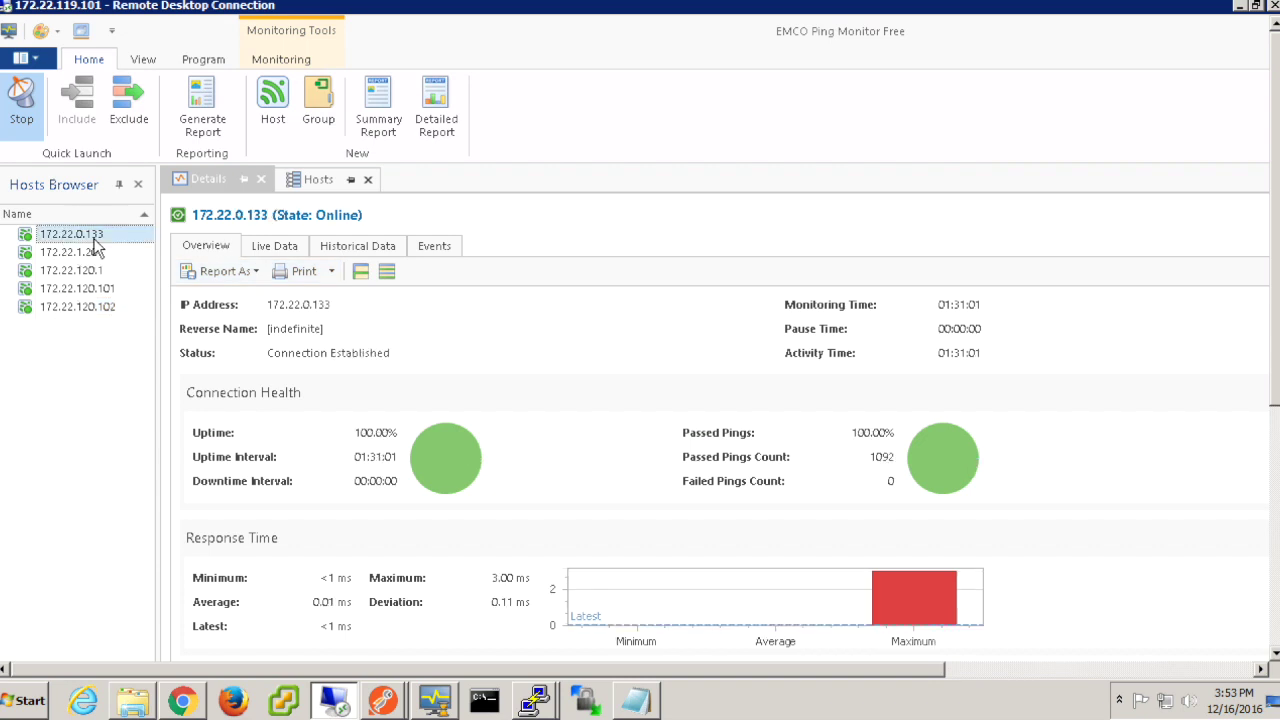
{"action": "left_click", "coordinate": [100, 309], "text": "shift"}
{"action": "right_click", "coordinate": [103, 316]}
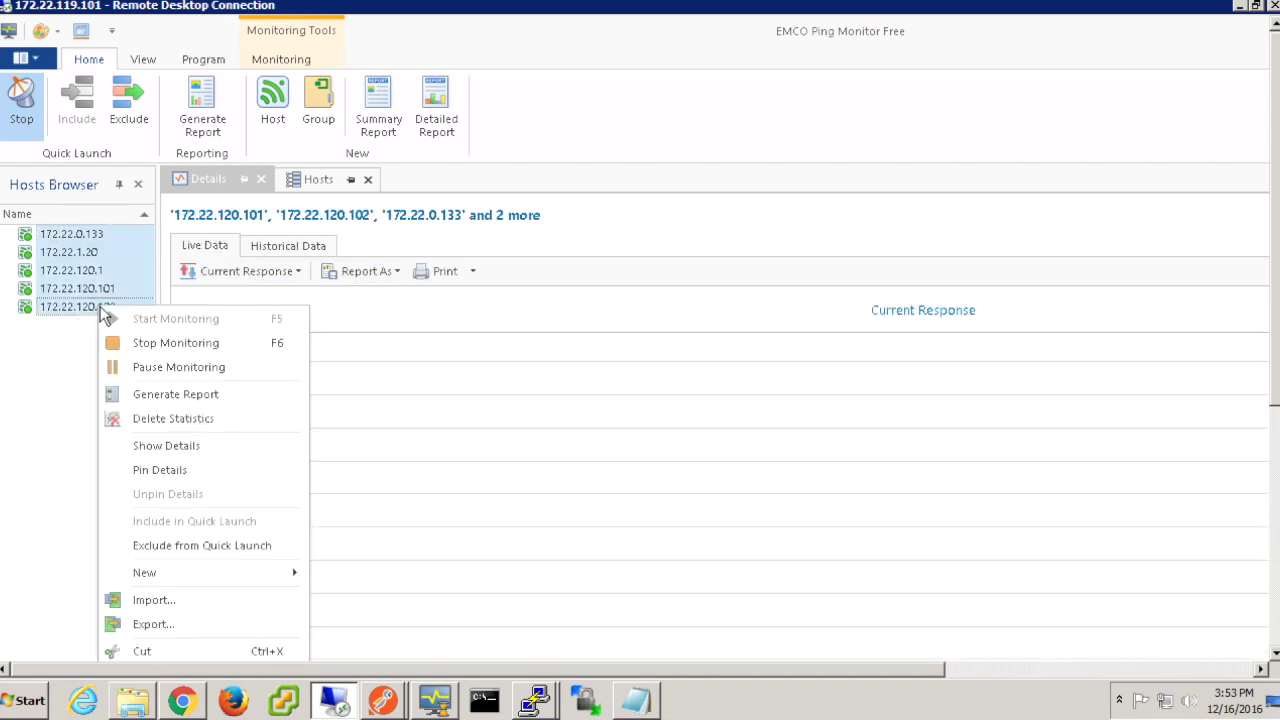
{"action": "left_click", "coordinate": [183, 416]}
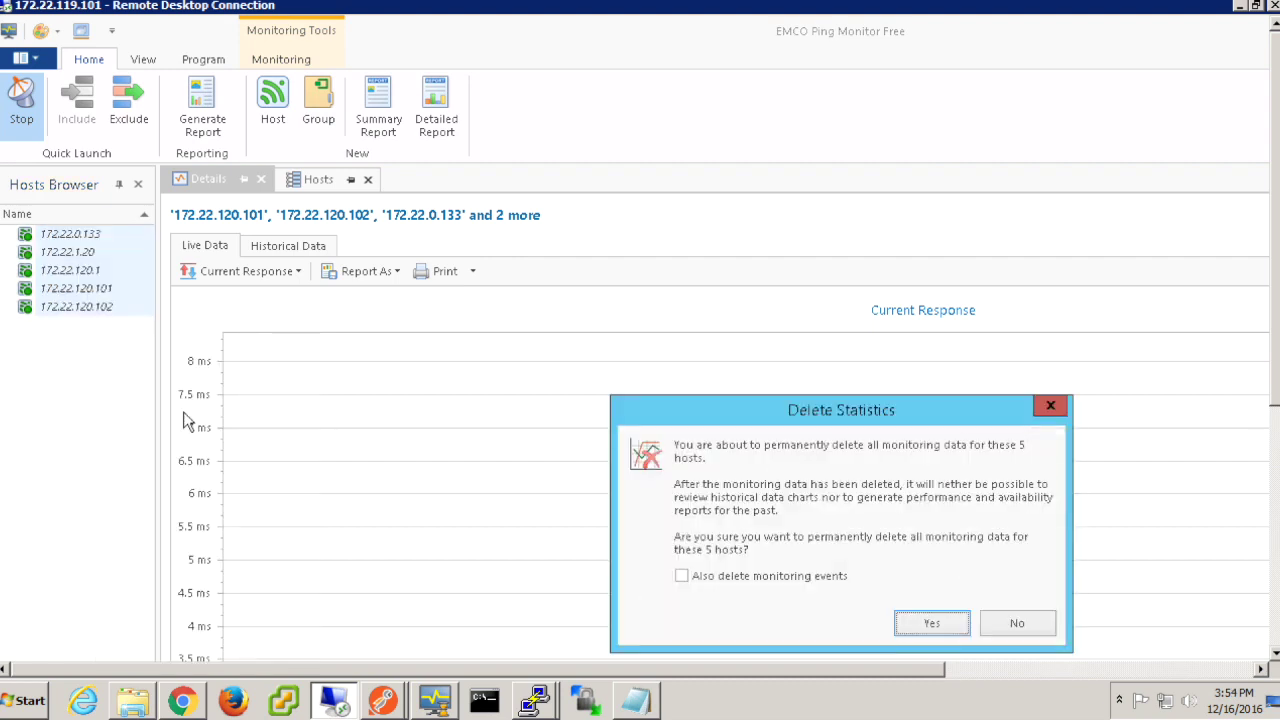
{"action": "left_click", "coordinate": [682, 577]}
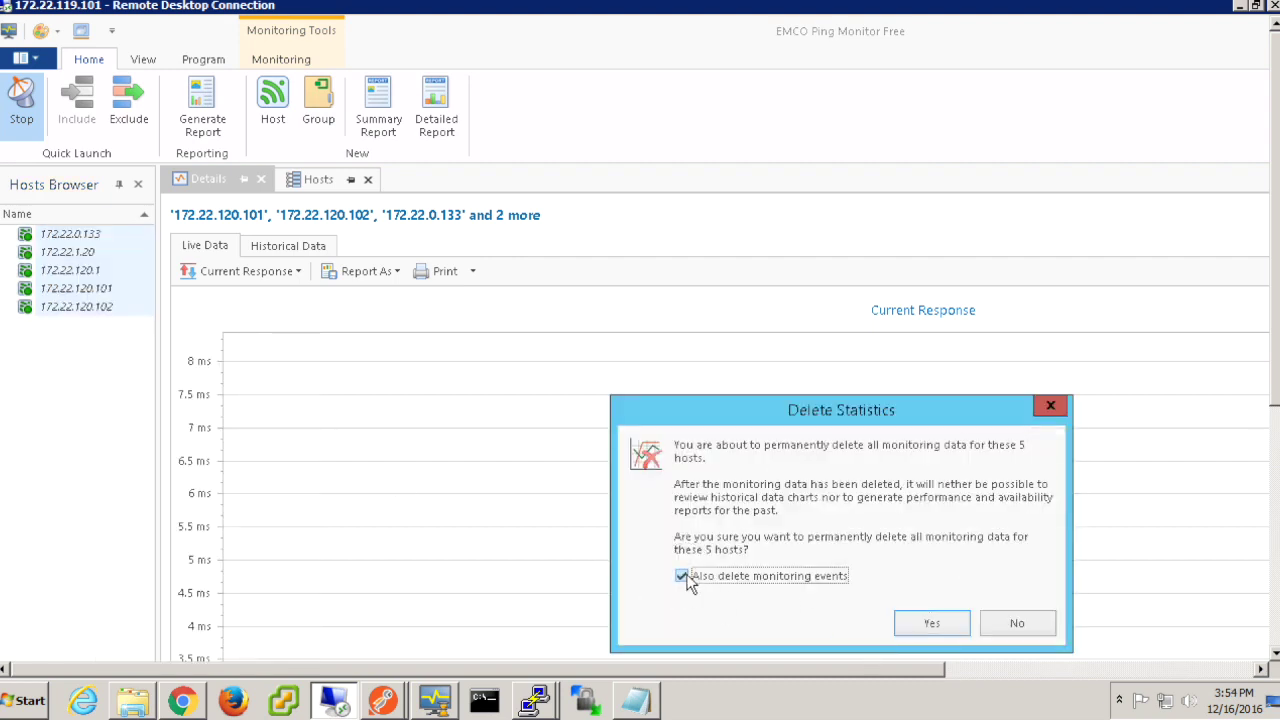
{"action": "left_click", "coordinate": [914, 623]}
{"action": "left_click", "coordinate": [88, 289]}
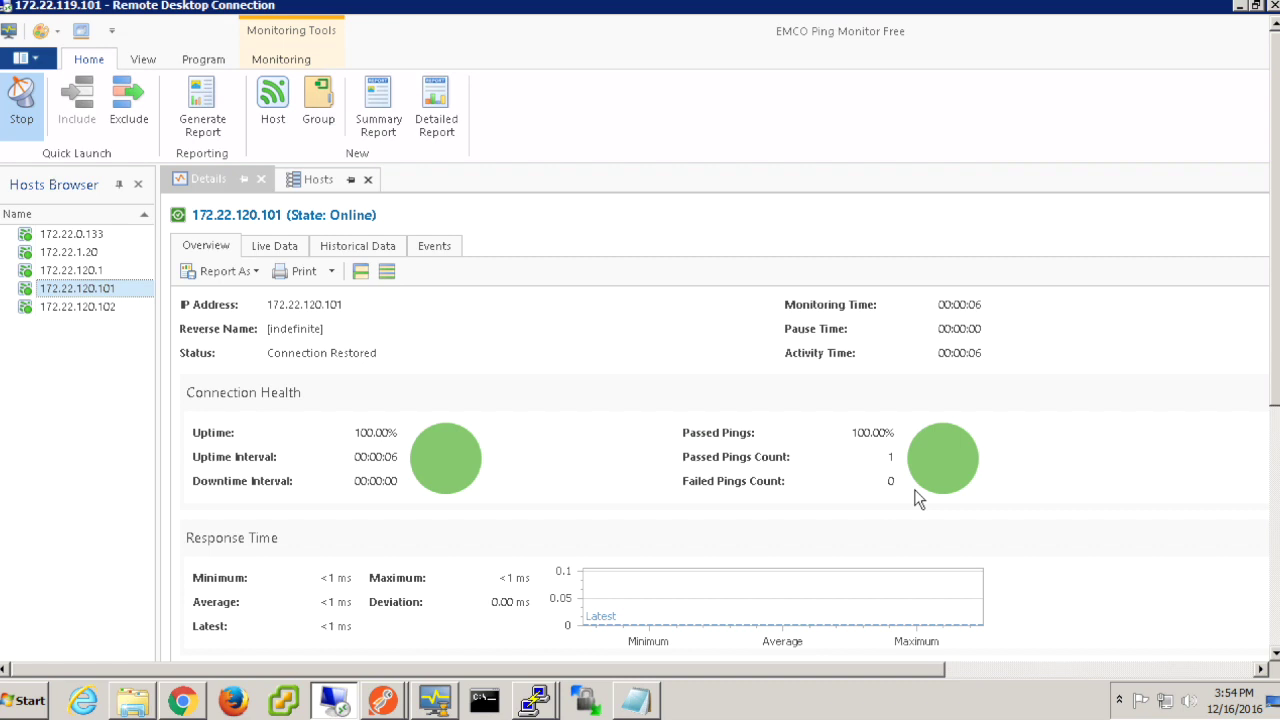
{"action": "left_click", "coordinate": [1241, 5]}
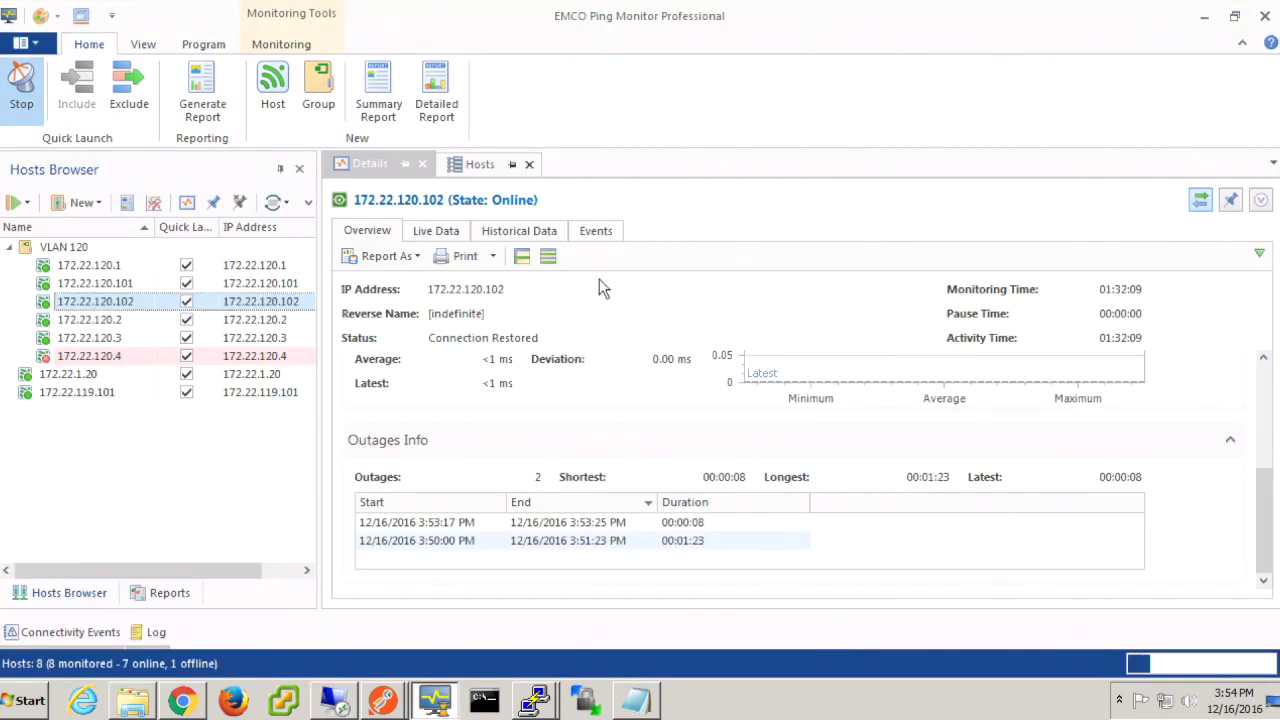
Step: Delete statistics and events for all eight hosts in the local monitor, then minimize it
{"action": "left_click", "coordinate": [98, 250]}
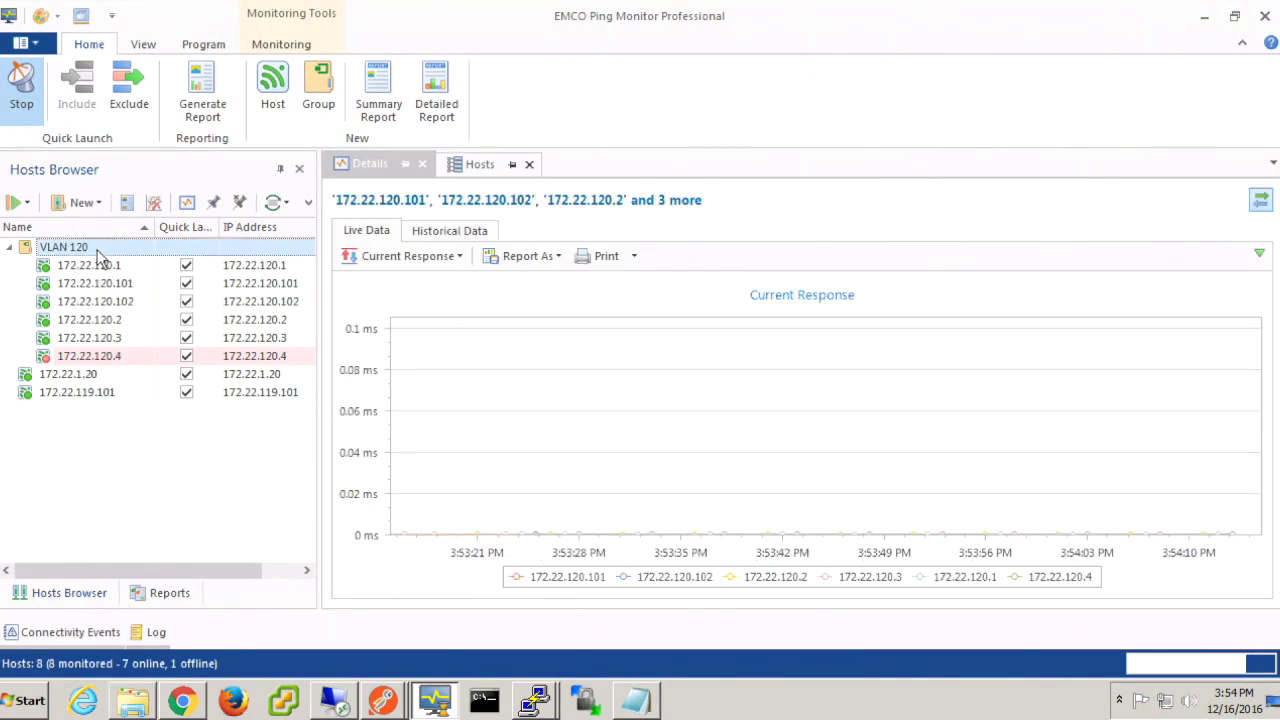
{"action": "left_click", "coordinate": [79, 392], "text": "shift"}
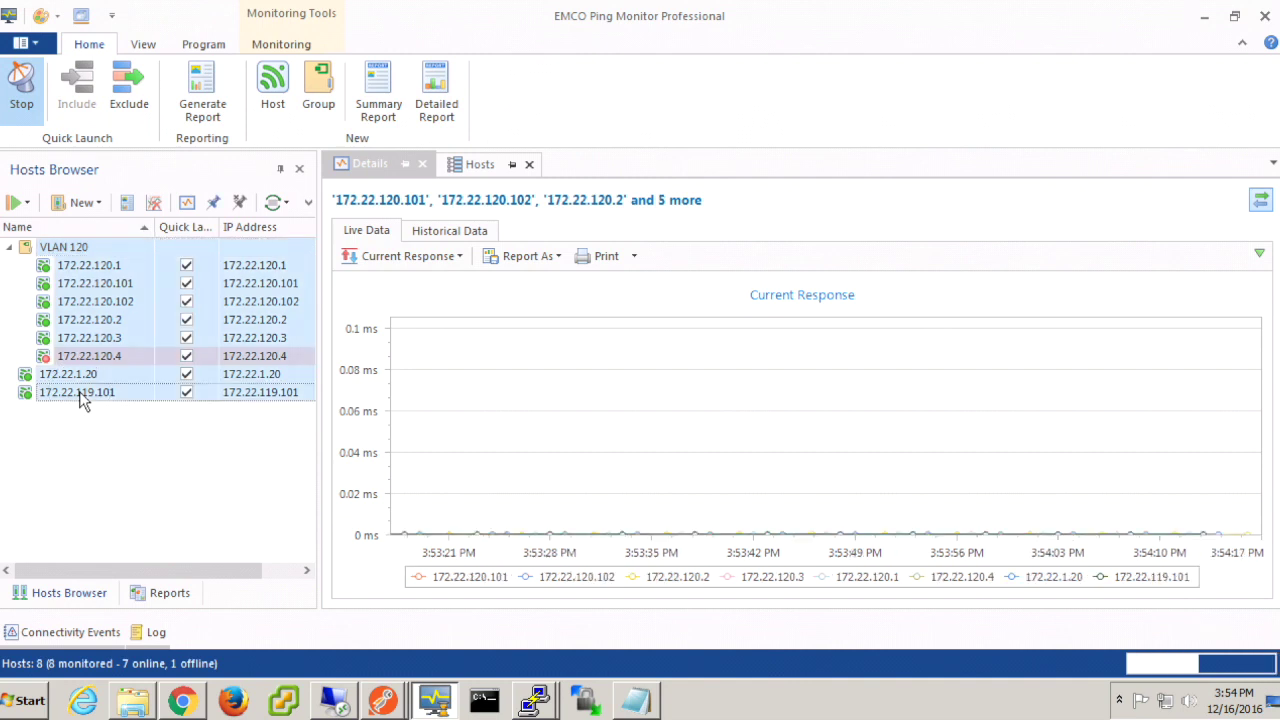
{"action": "right_click", "coordinate": [117, 317]}
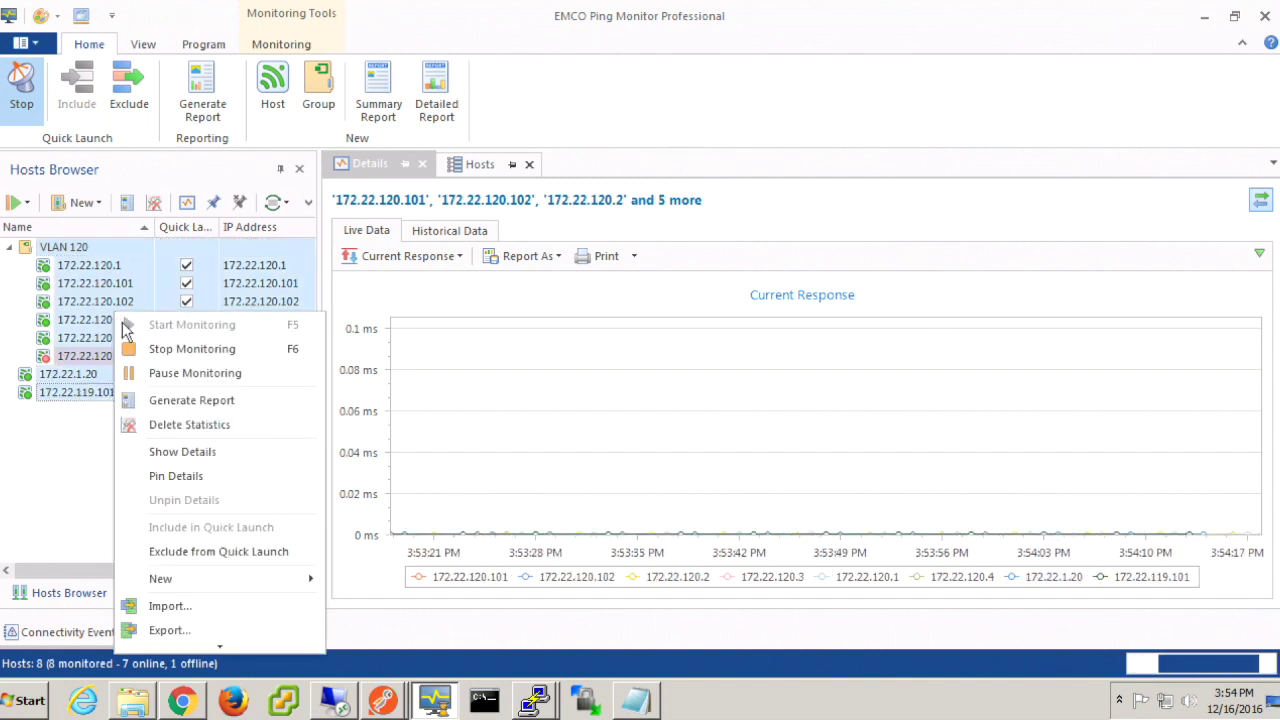
{"action": "left_click", "coordinate": [189, 424]}
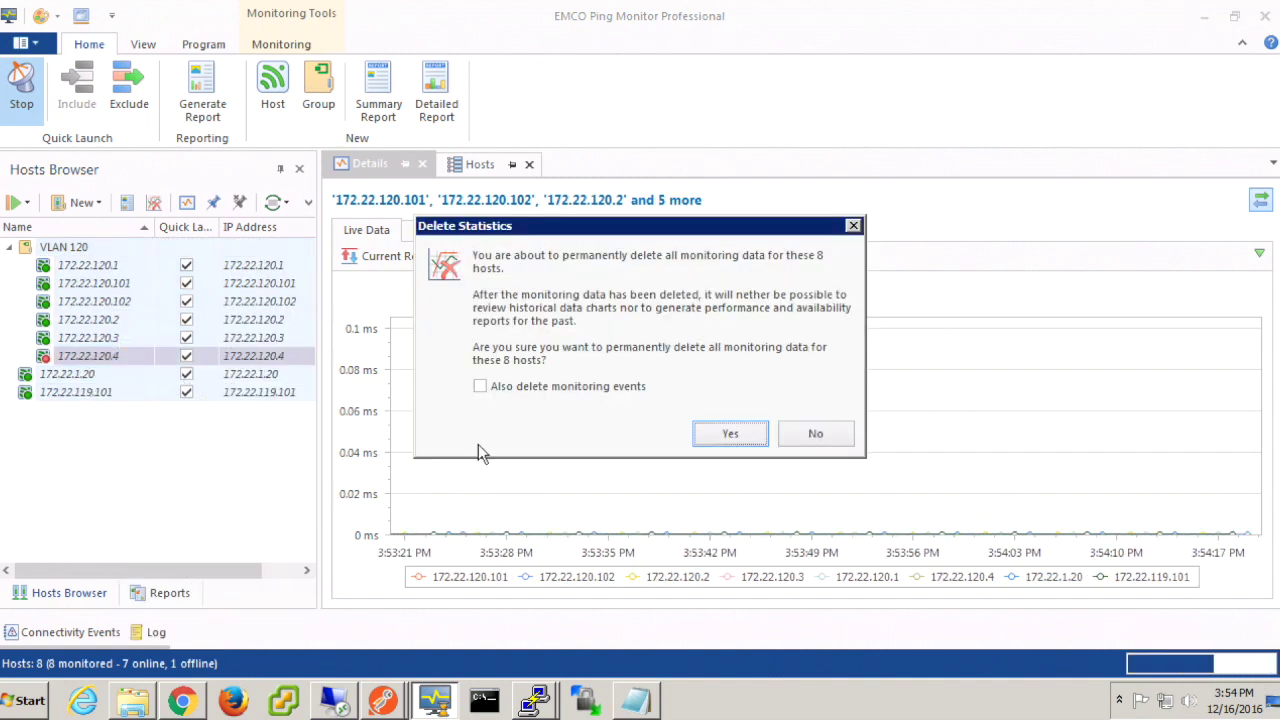
{"action": "left_click", "coordinate": [528, 387]}
{"action": "left_click", "coordinate": [748, 436]}
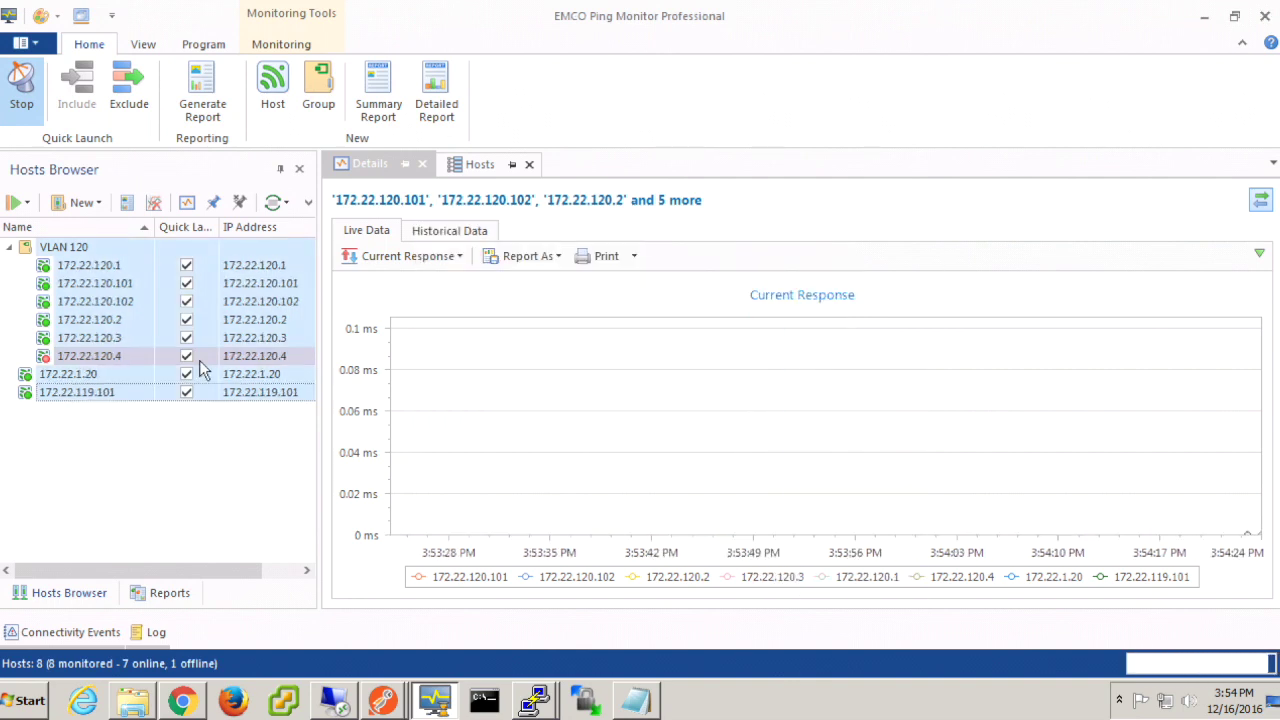
{"action": "left_click", "coordinate": [131, 283]}
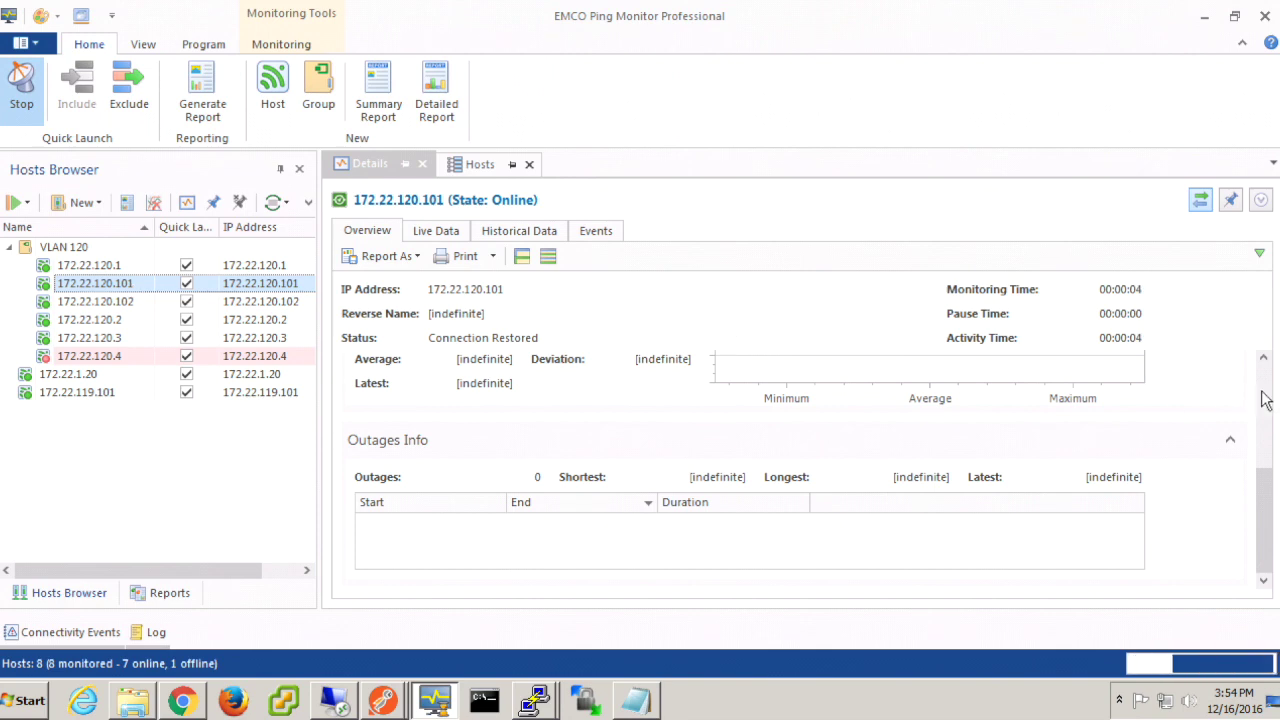
{"action": "scroll", "coordinate": [1265, 400], "scroll_direction": "up", "scroll_amount": 3}
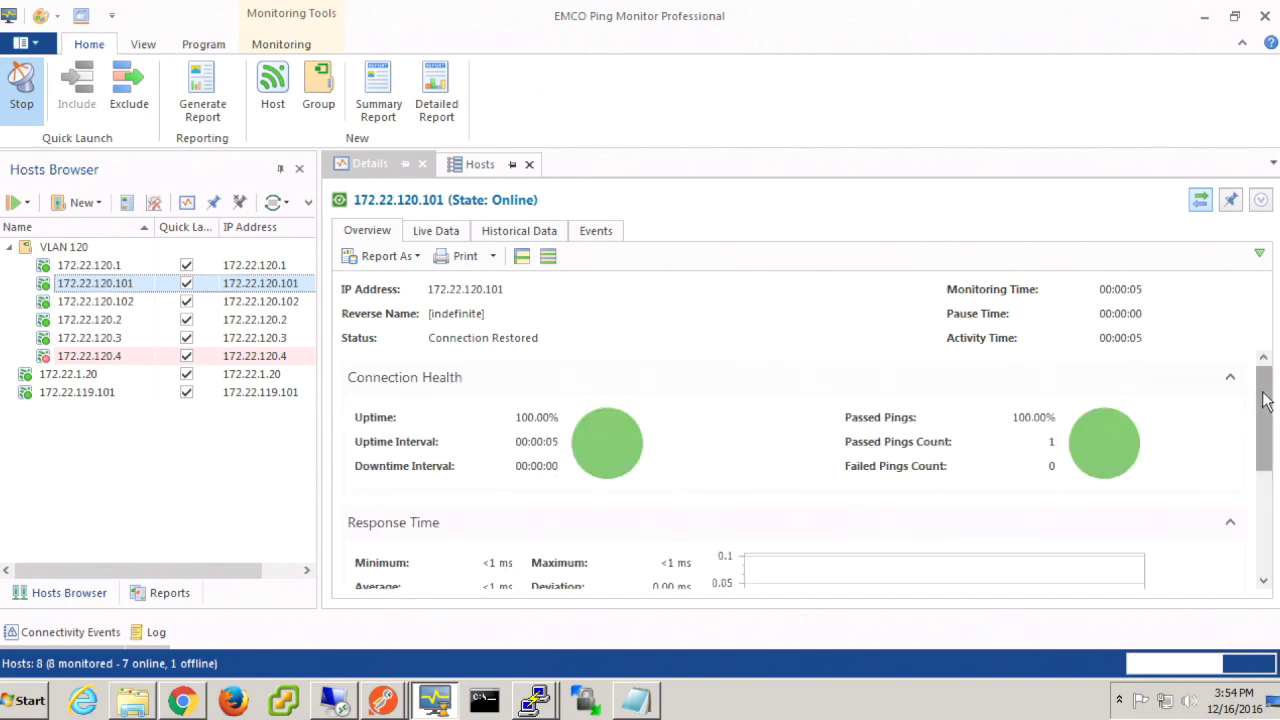
{"action": "left_click", "coordinate": [1205, 16]}
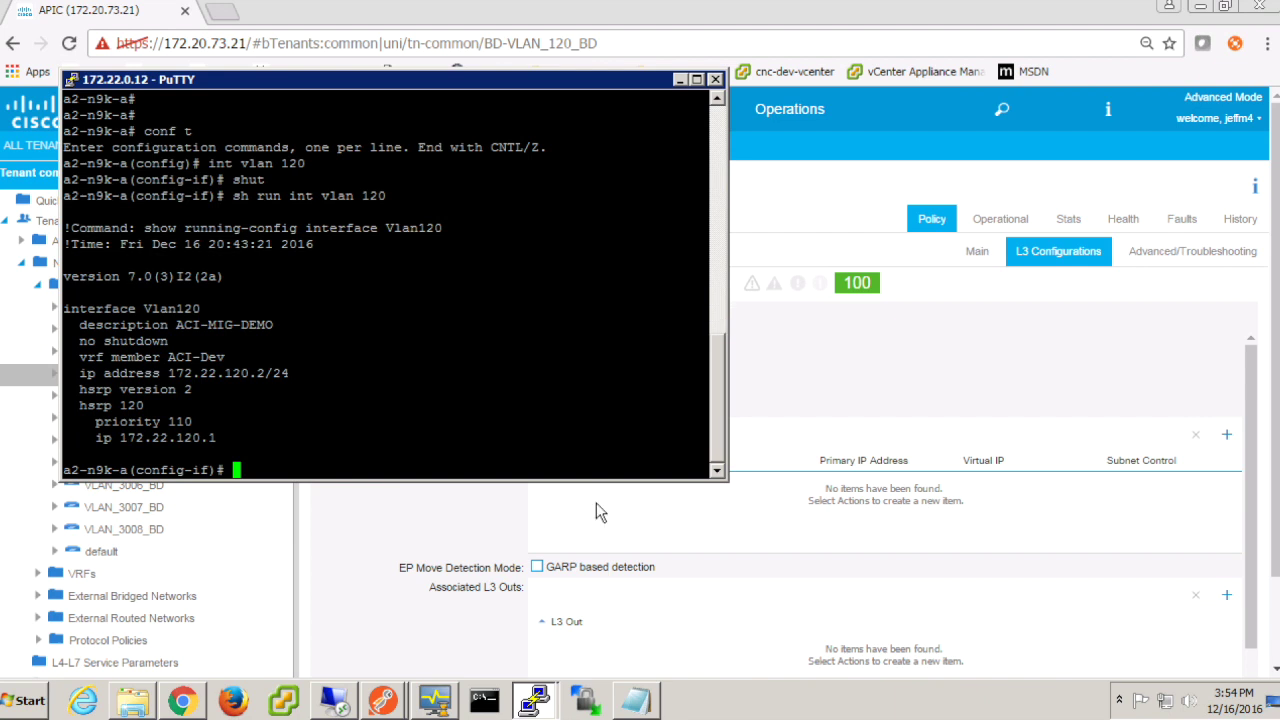
Step: Open the Nexus 1 Login request from the NX API Migration to ACI JM collection
{"action": "mouse_move", "coordinate": [383, 702]}
{"action": "left_click", "coordinate": [388, 630]}
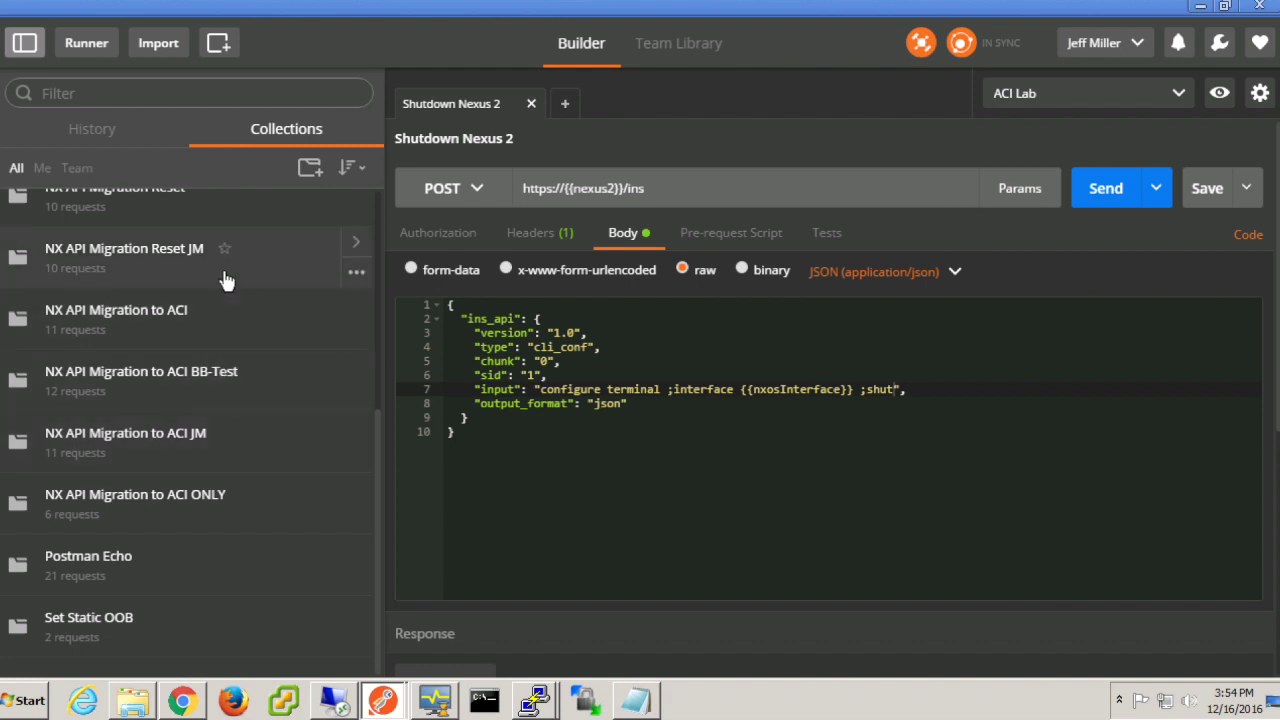
{"action": "left_click", "coordinate": [222, 460]}
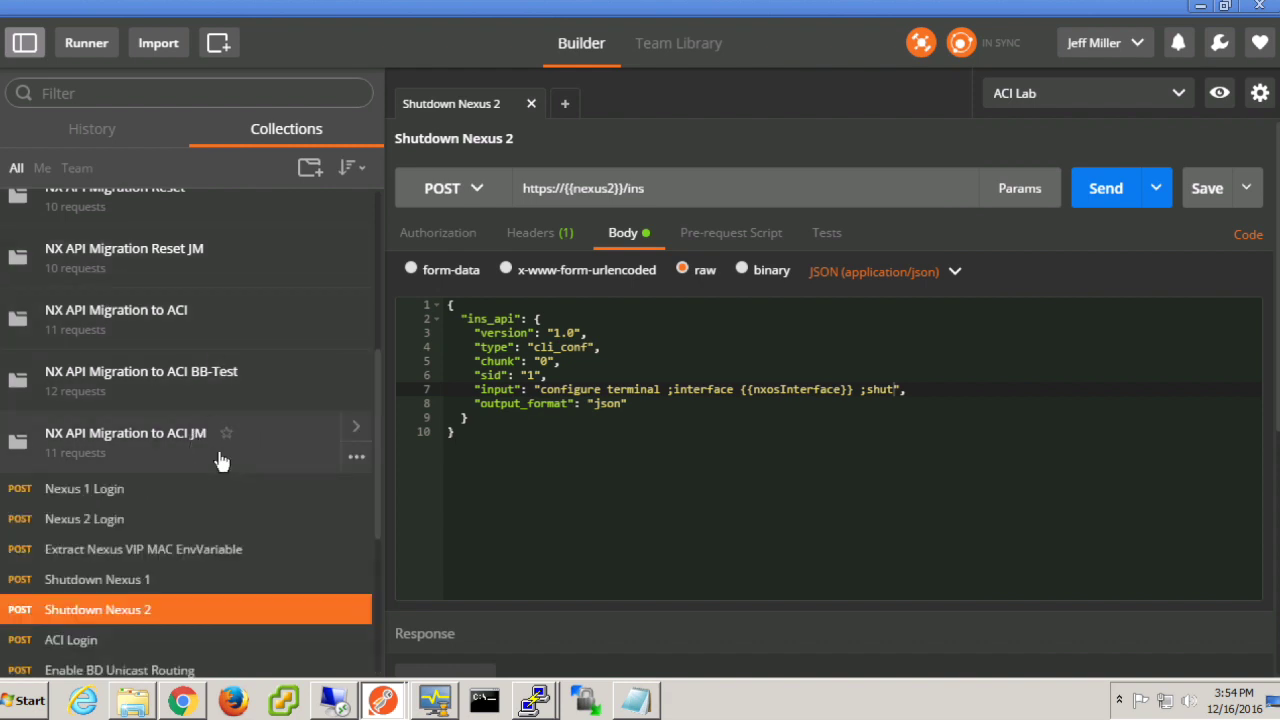
{"action": "scroll", "coordinate": [222, 460], "scroll_direction": "down", "scroll_amount": 2}
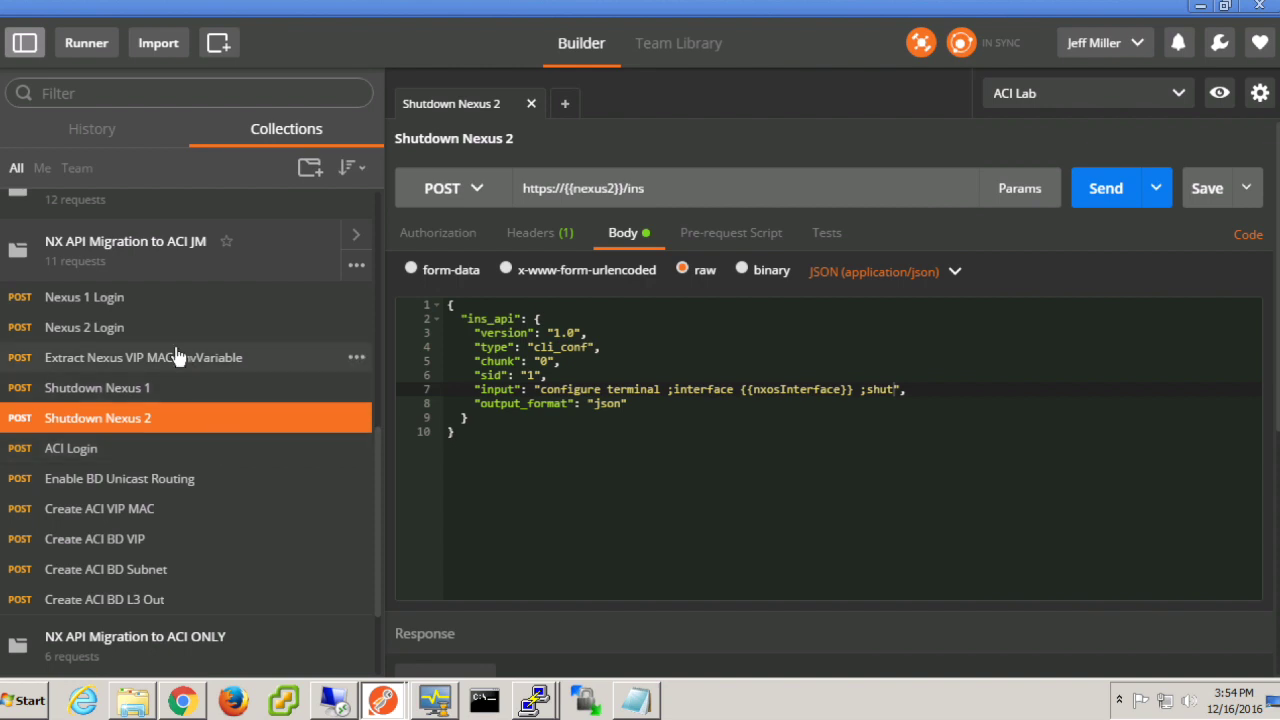
{"action": "left_click", "coordinate": [170, 305]}
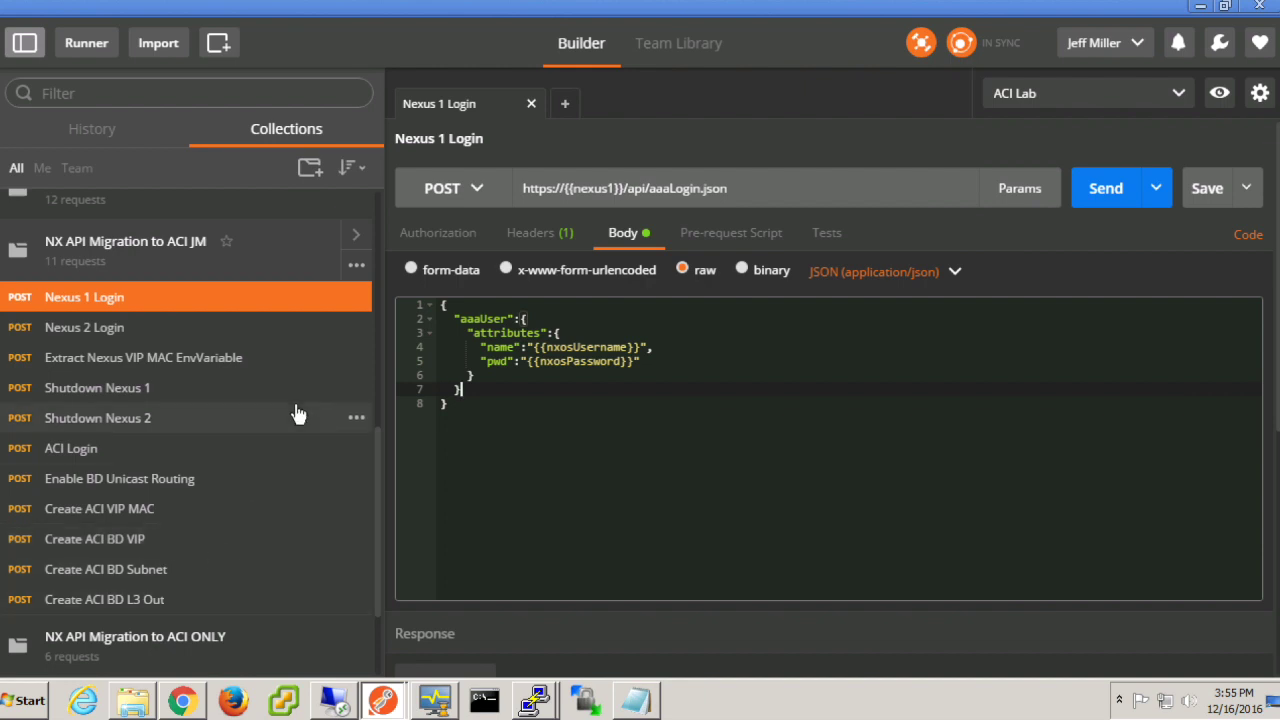
{"action": "left_click", "coordinate": [190, 703]}
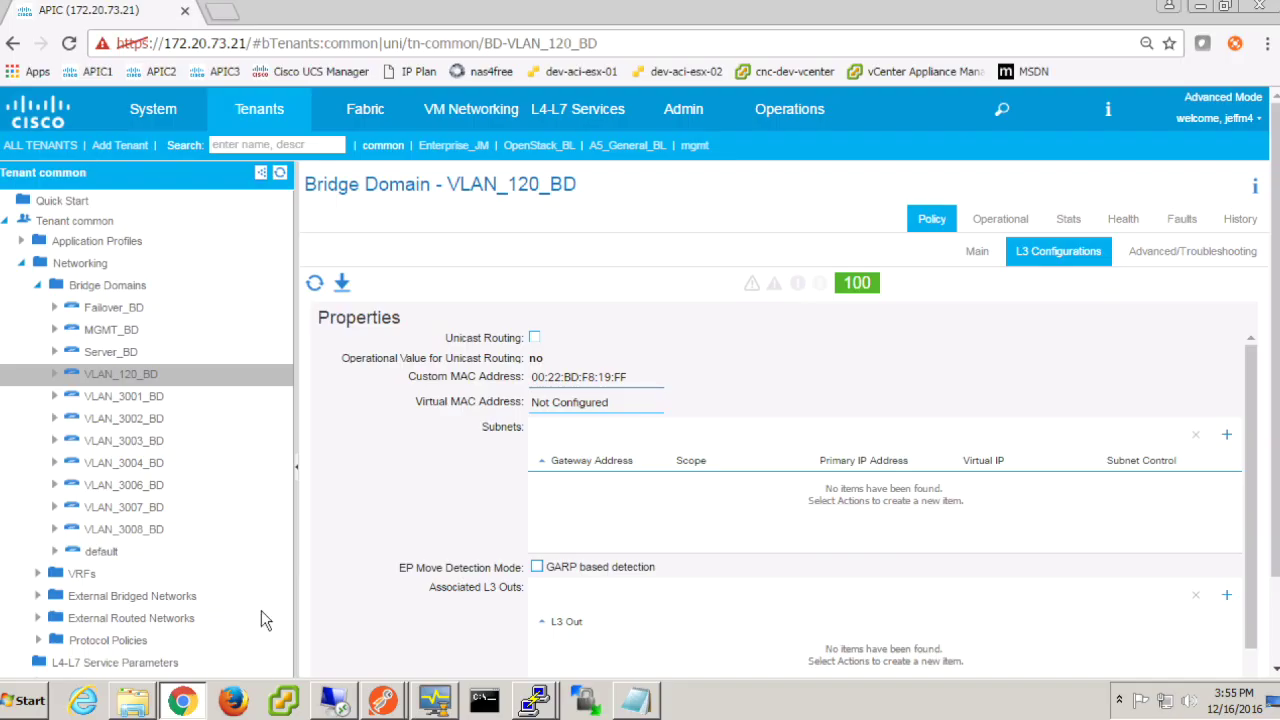
Step: Check VLAN_120_EPG client endpoints in Enterprise_JM, then view VLAN_120_BD's L3 configuration in common
{"action": "left_click", "coordinate": [478, 146]}
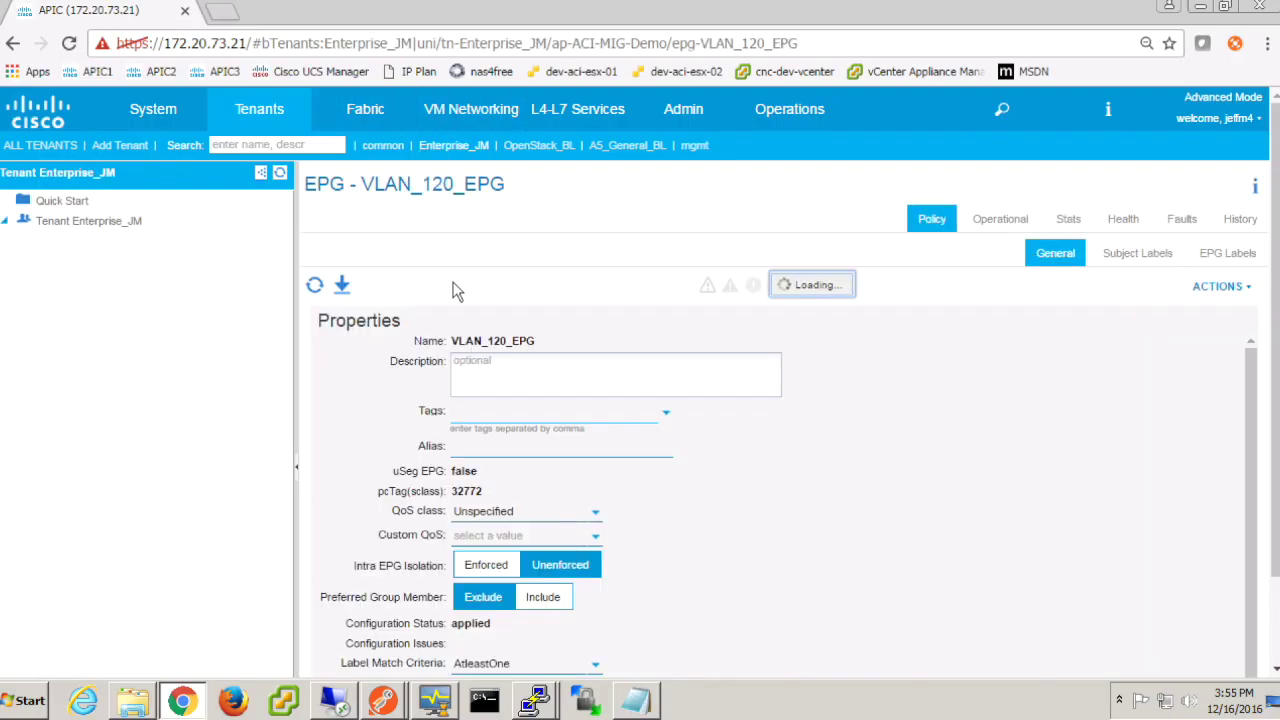
{"action": "left_click", "coordinate": [1010, 217]}
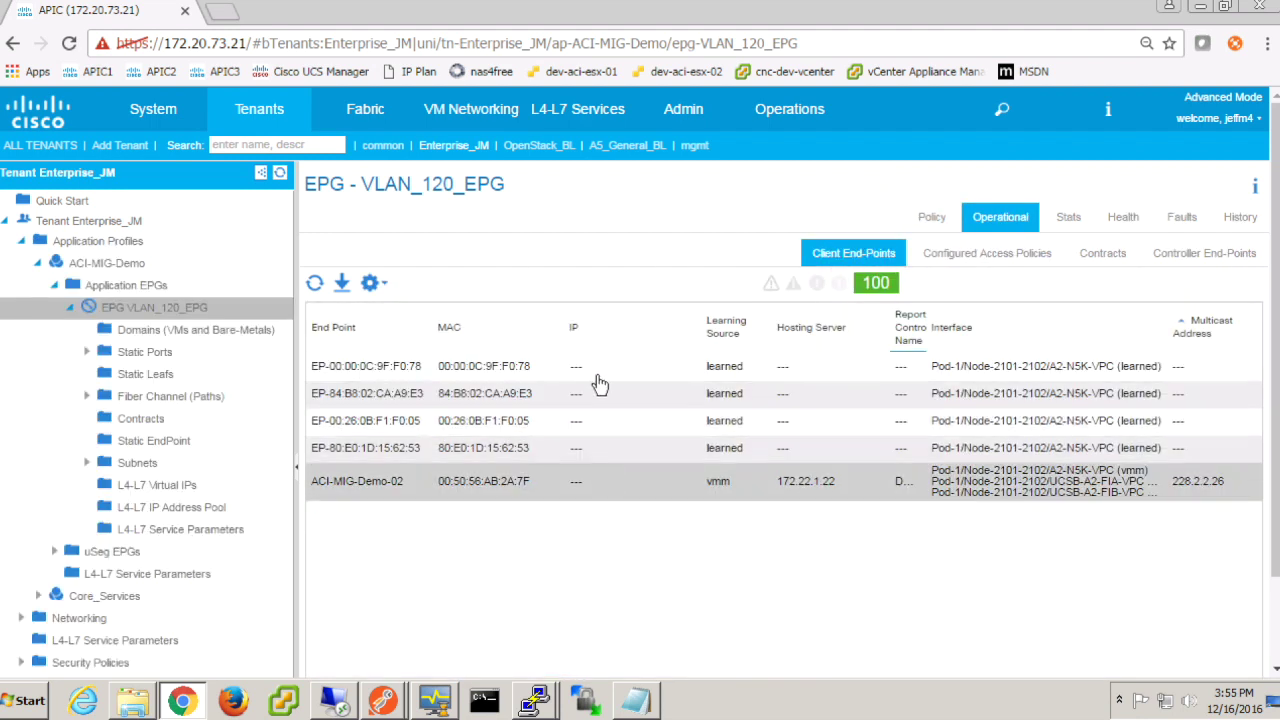
{"action": "left_click", "coordinate": [383, 146]}
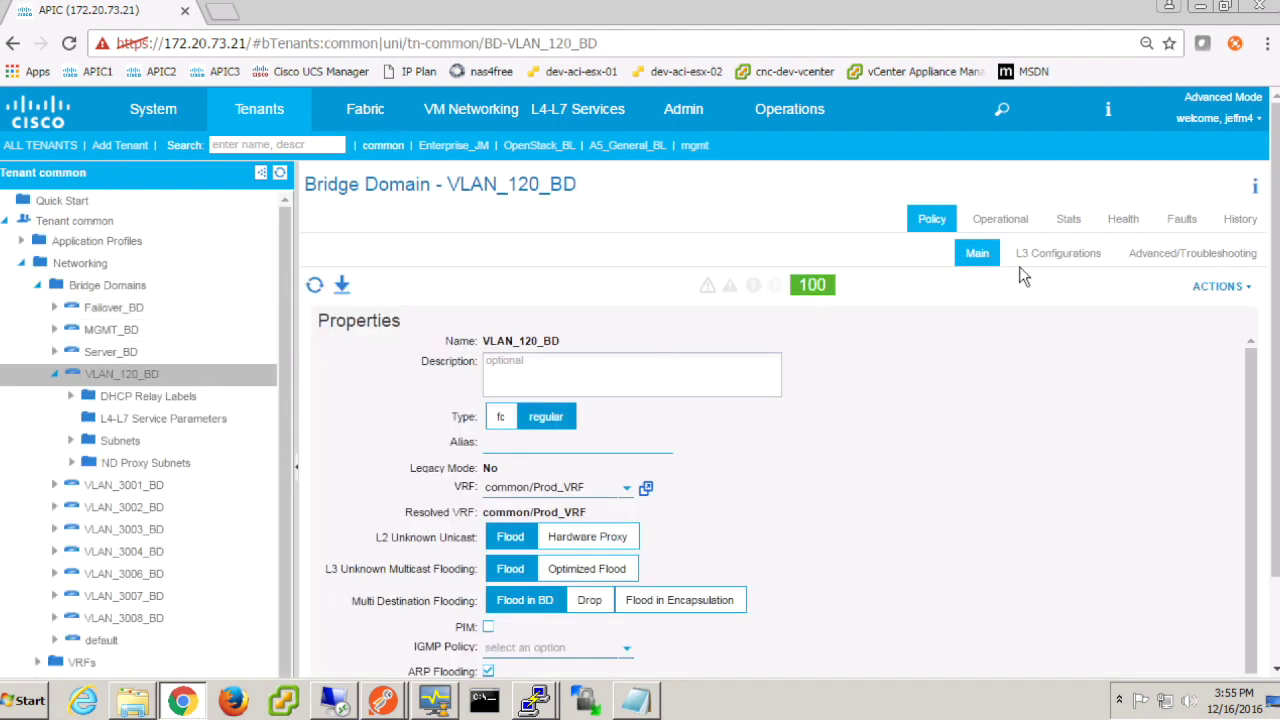
{"action": "left_click", "coordinate": [1050, 254]}
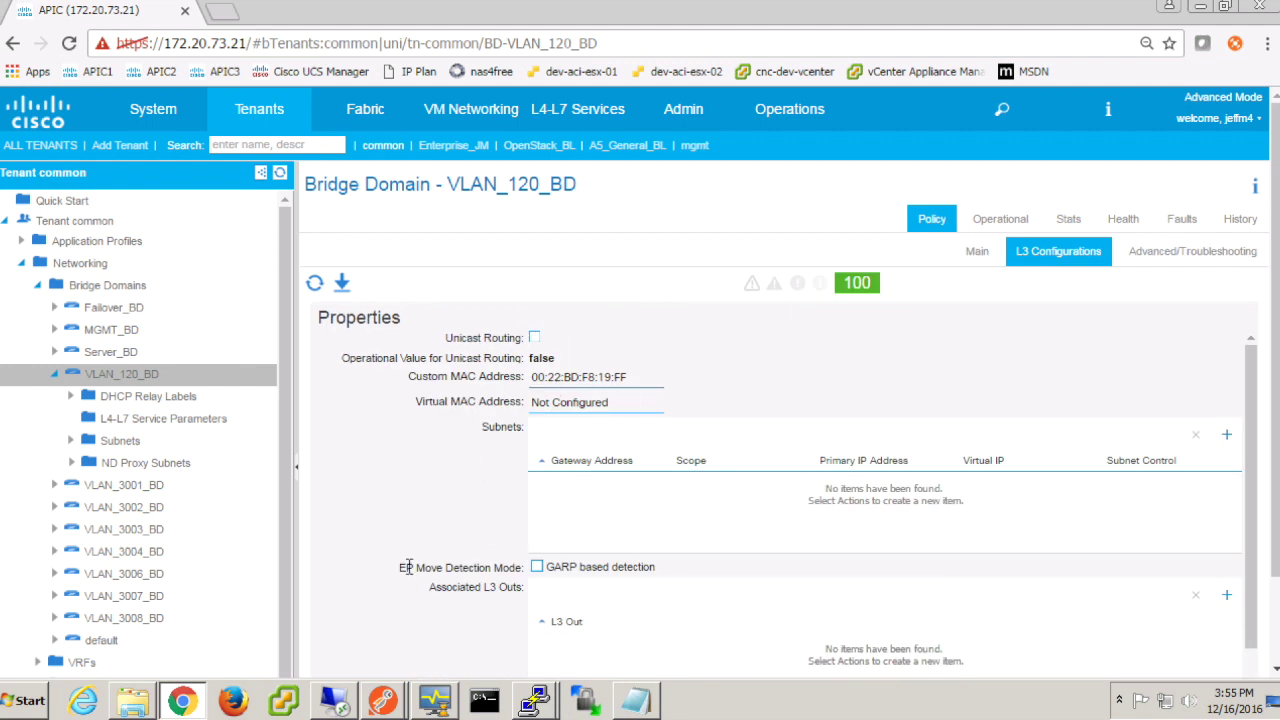
{"action": "mouse_move", "coordinate": [392, 696]}
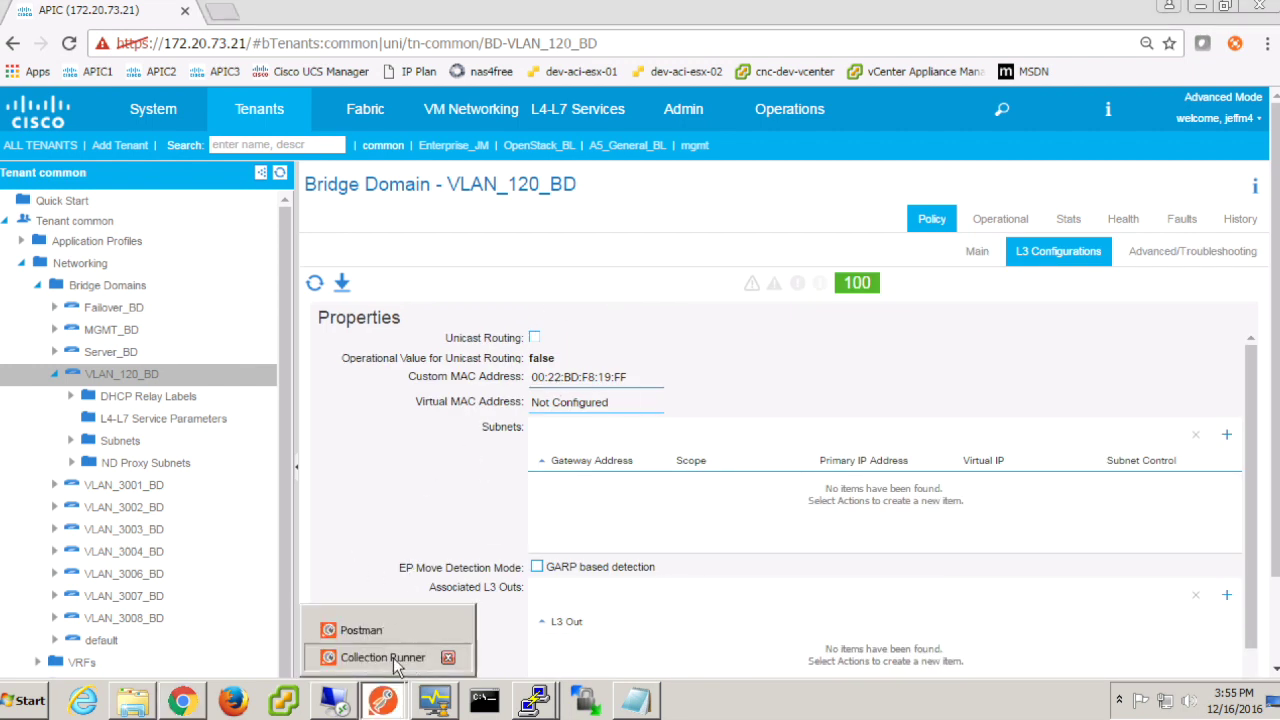
{"action": "left_click", "coordinate": [396, 660]}
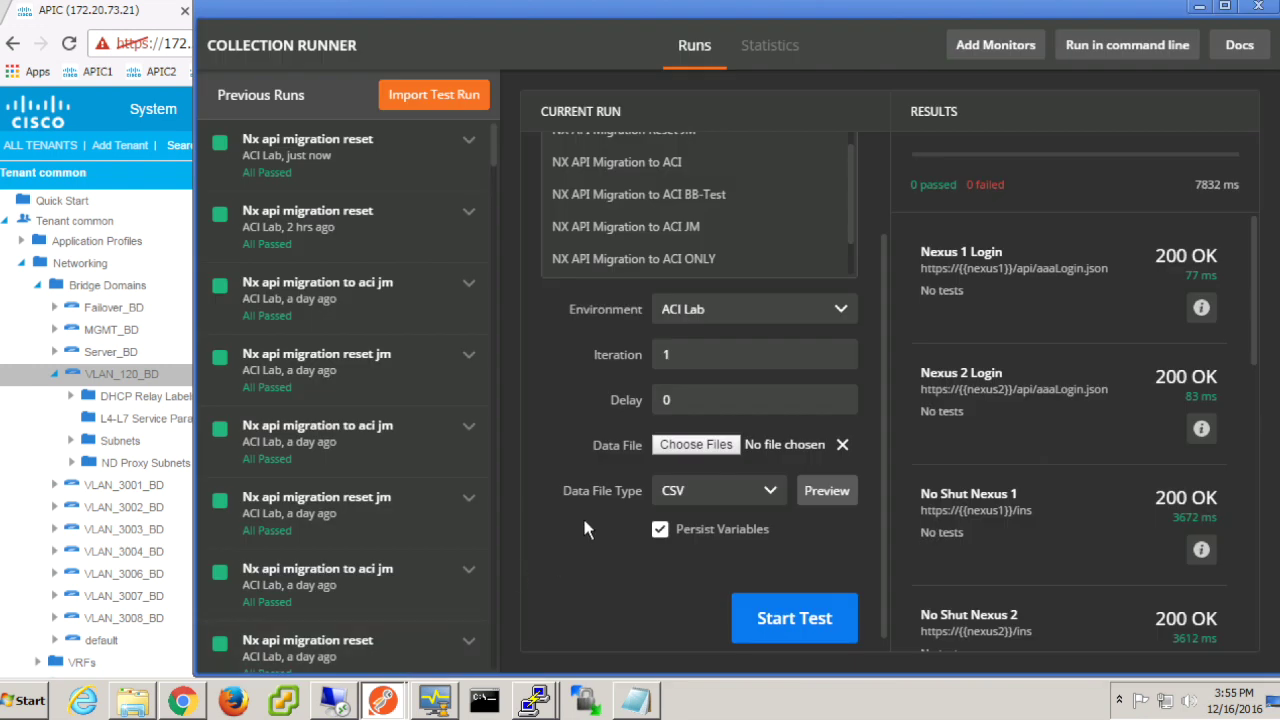
Step: Select the NX API Migration to ACI JM collection for the runner
{"action": "scroll", "coordinate": [556, 396], "scroll_direction": "up", "scroll_amount": 3}
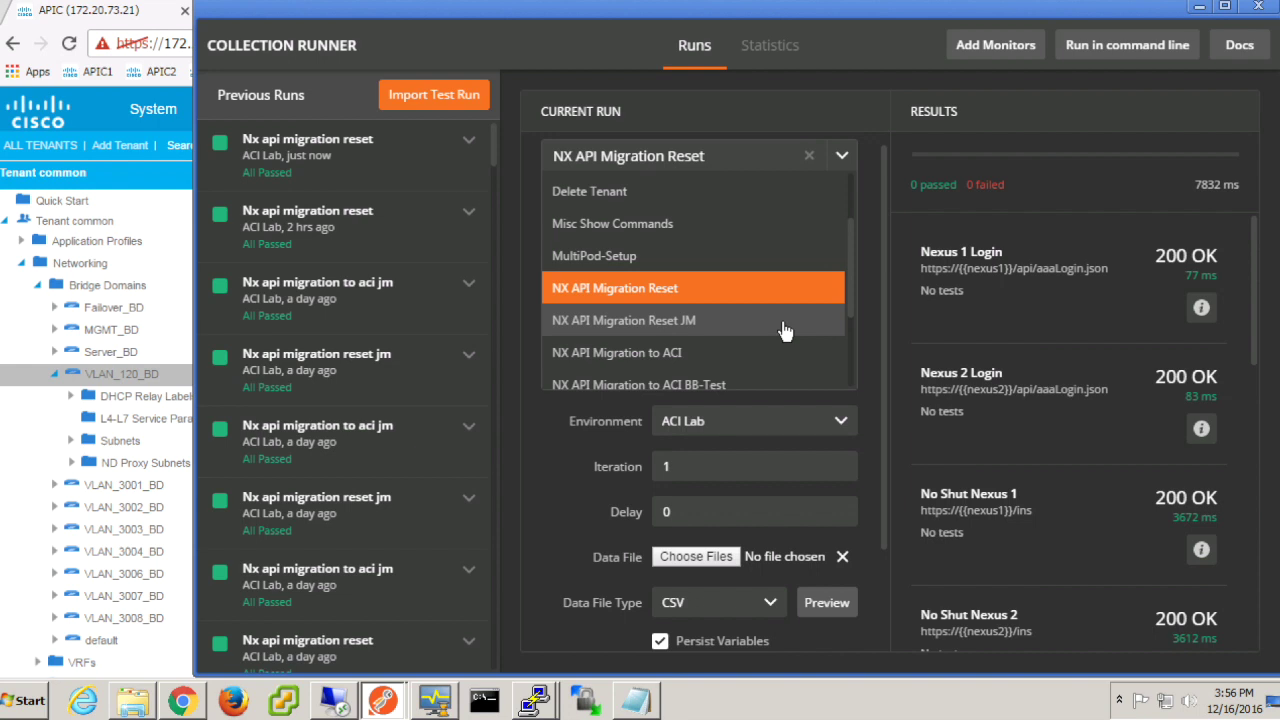
{"action": "scroll", "coordinate": [785, 332], "scroll_direction": "down", "scroll_amount": 3}
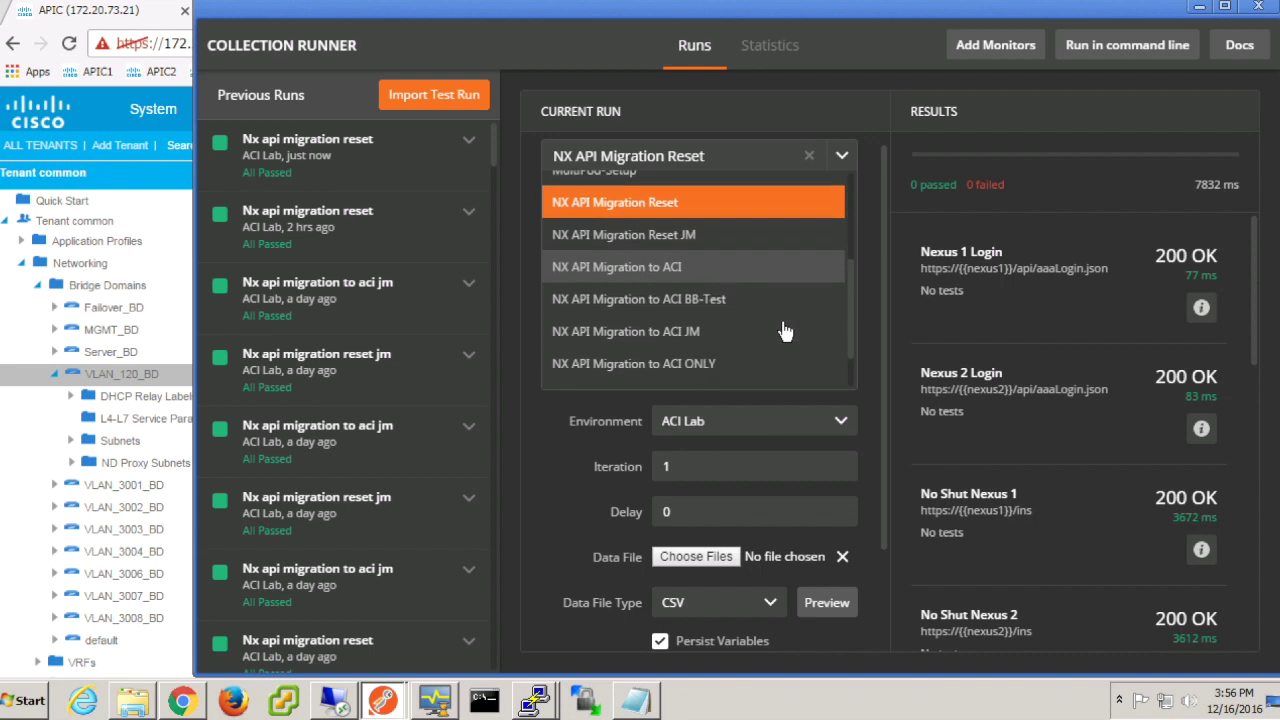
{"action": "scroll", "coordinate": [785, 332], "scroll_direction": "up", "scroll_amount": 1}
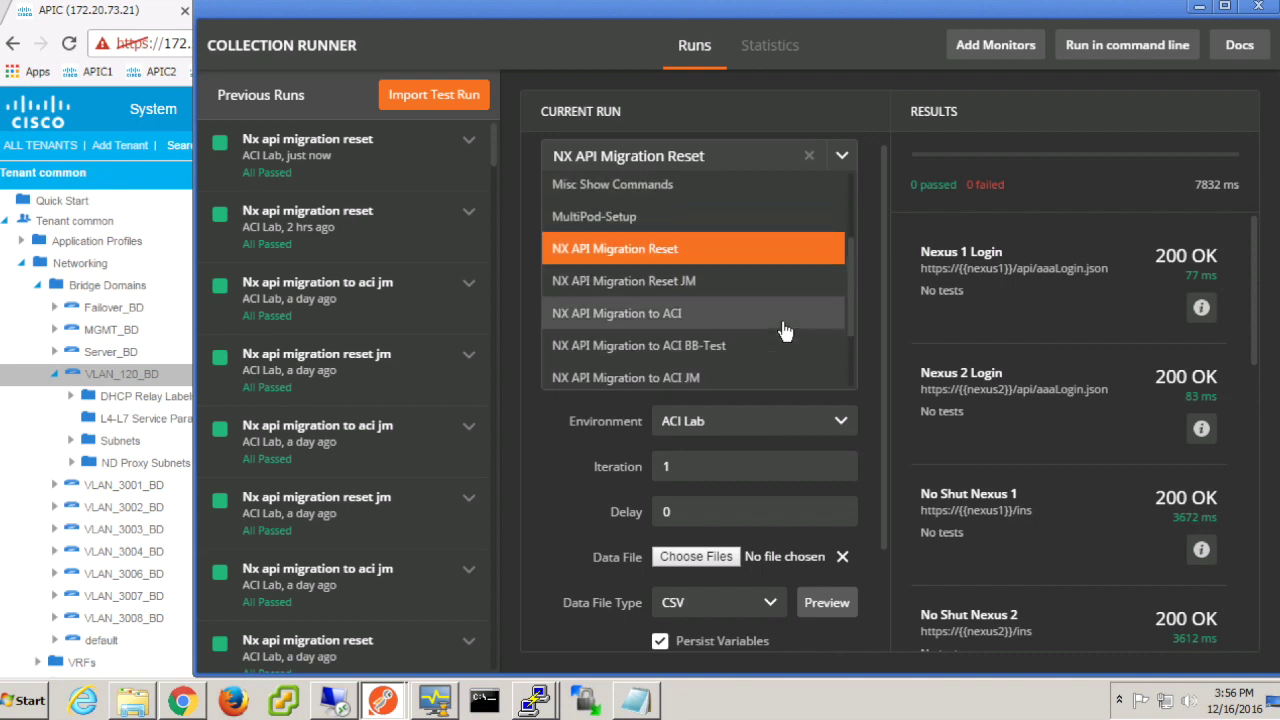
{"action": "left_click", "coordinate": [720, 379]}
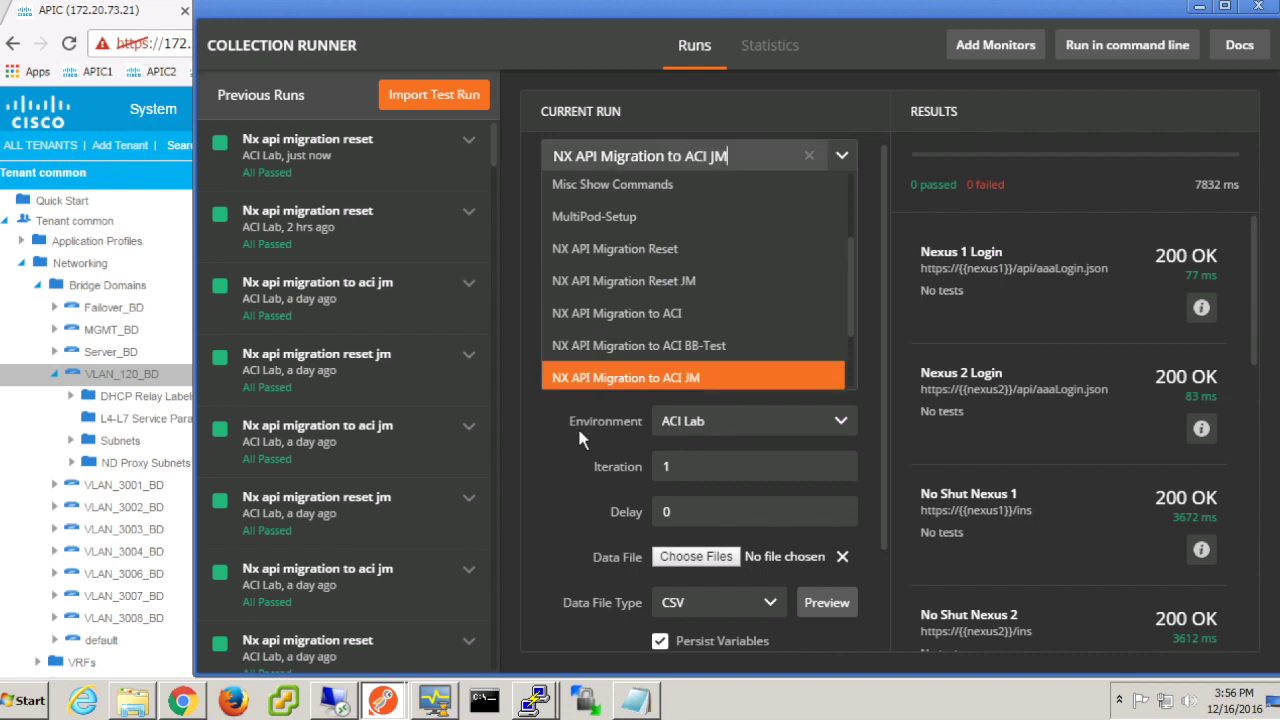
Step: Load NX API Migration to ACI.csv as the run's data file
{"action": "left_click", "coordinate": [702, 557]}
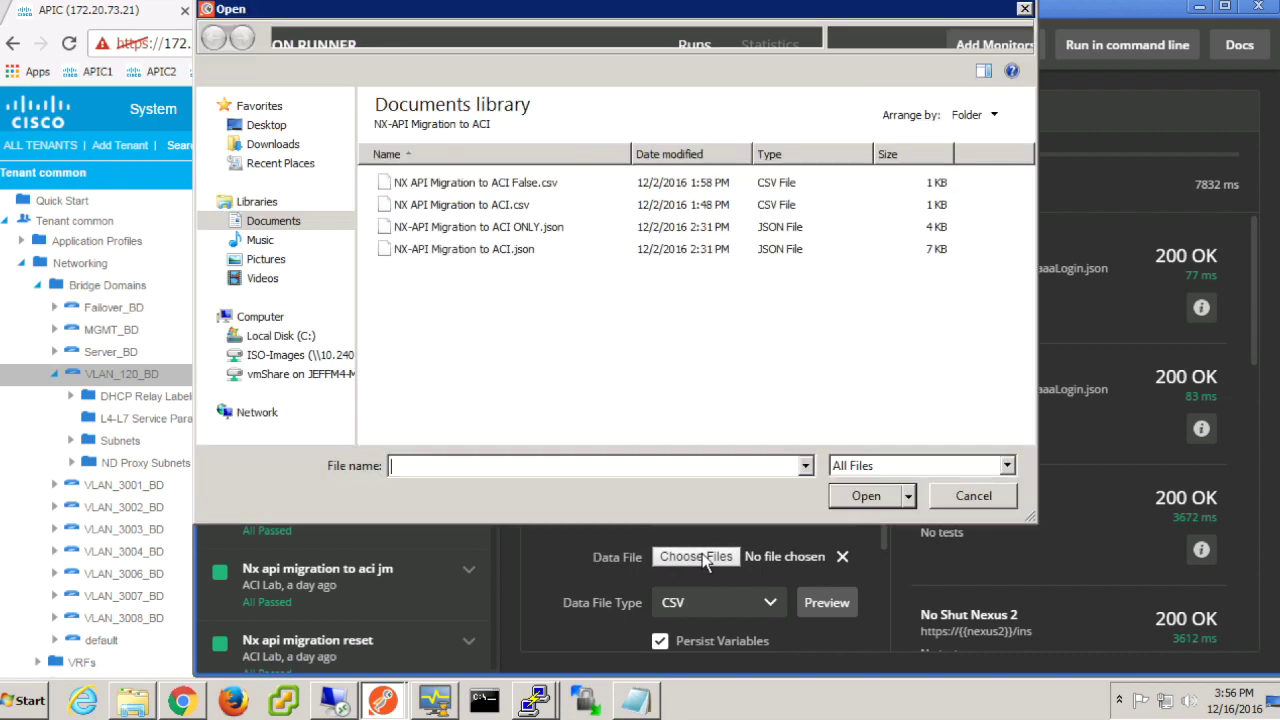
{"action": "left_click", "coordinate": [515, 205]}
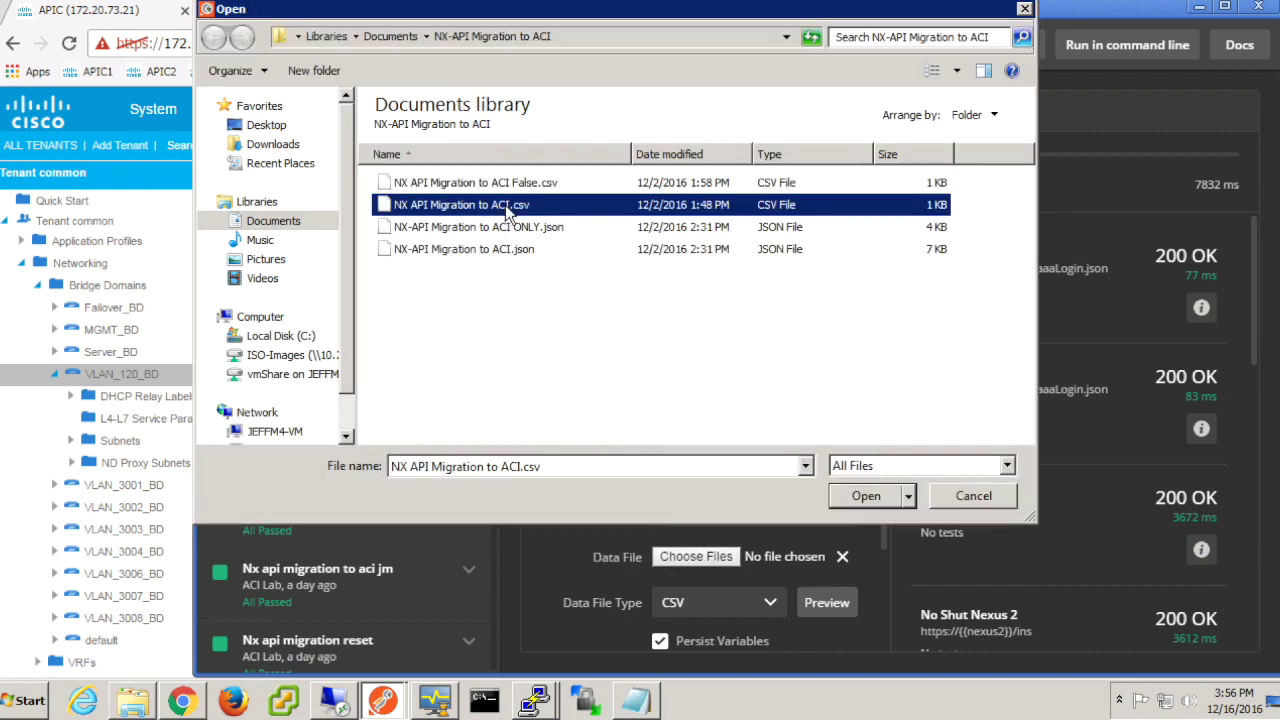
{"action": "left_click", "coordinate": [846, 494]}
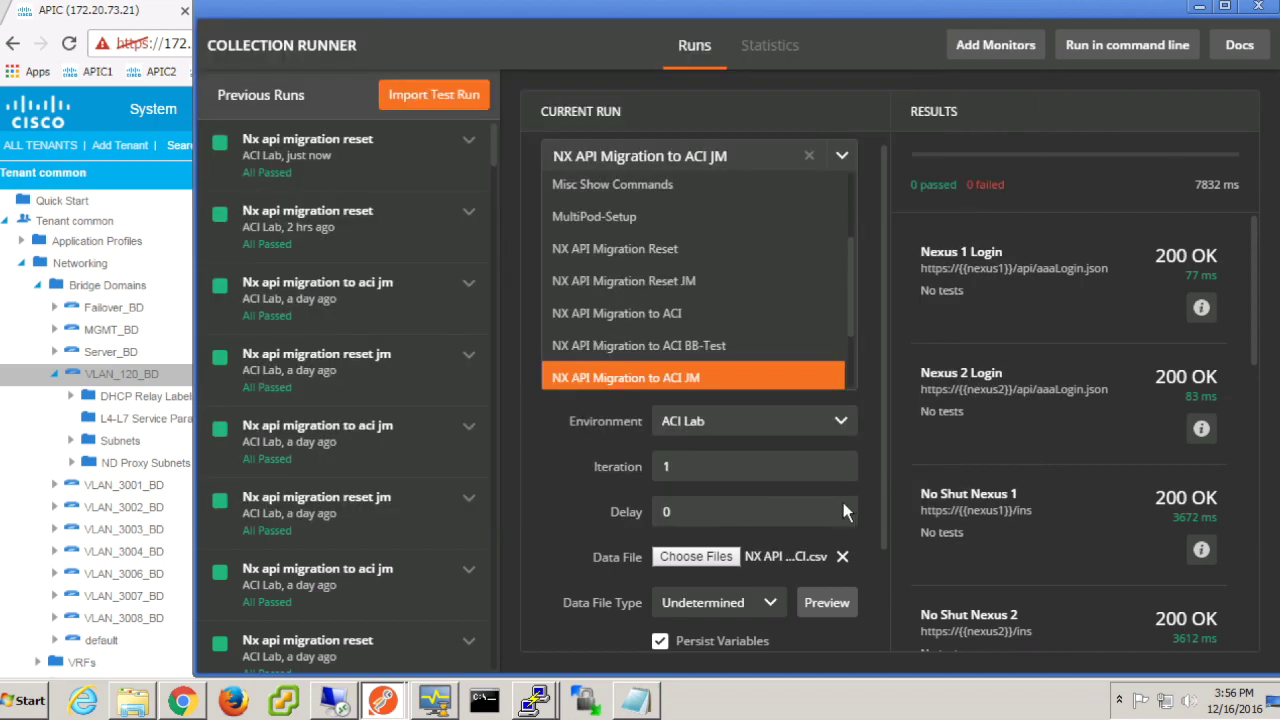
Step: Set the data file type to CSV and preview its VLAN_120_BD subnet and L3Out values
{"action": "left_click", "coordinate": [766, 605]}
{"action": "scroll", "coordinate": [766, 612], "scroll_direction": "down", "scroll_amount": 3}
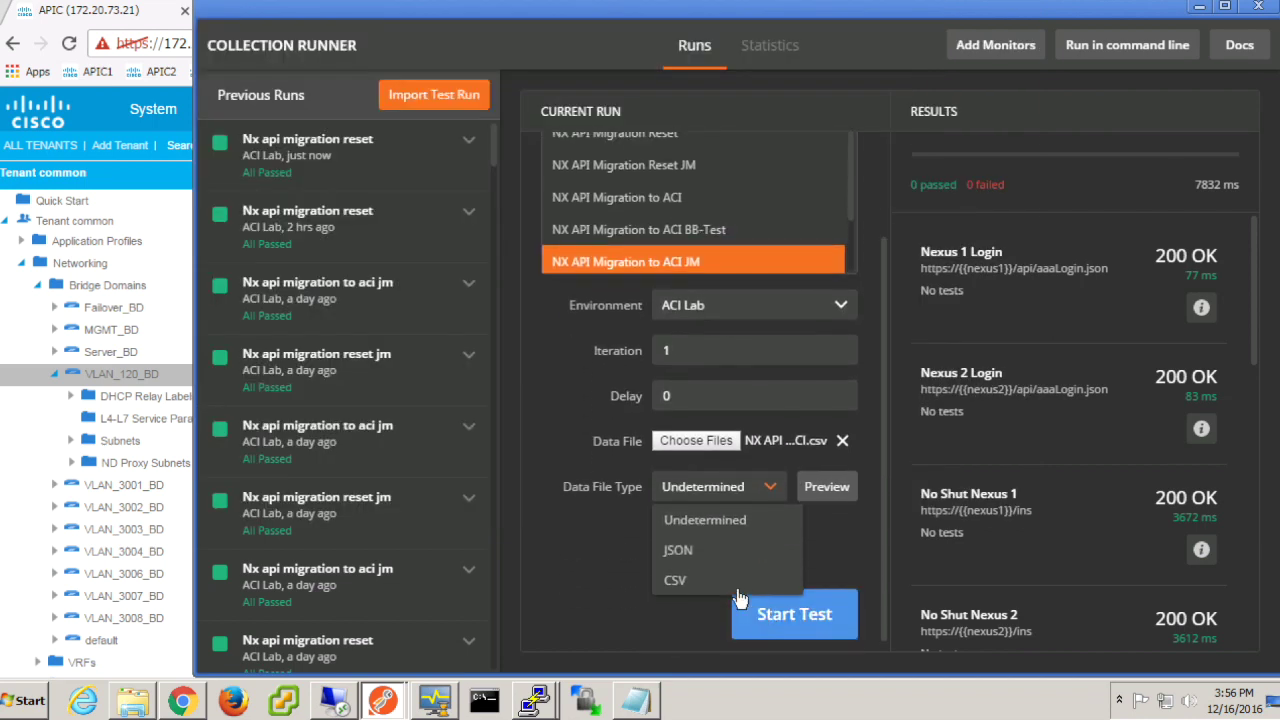
{"action": "left_click", "coordinate": [702, 588]}
{"action": "left_click", "coordinate": [828, 487]}
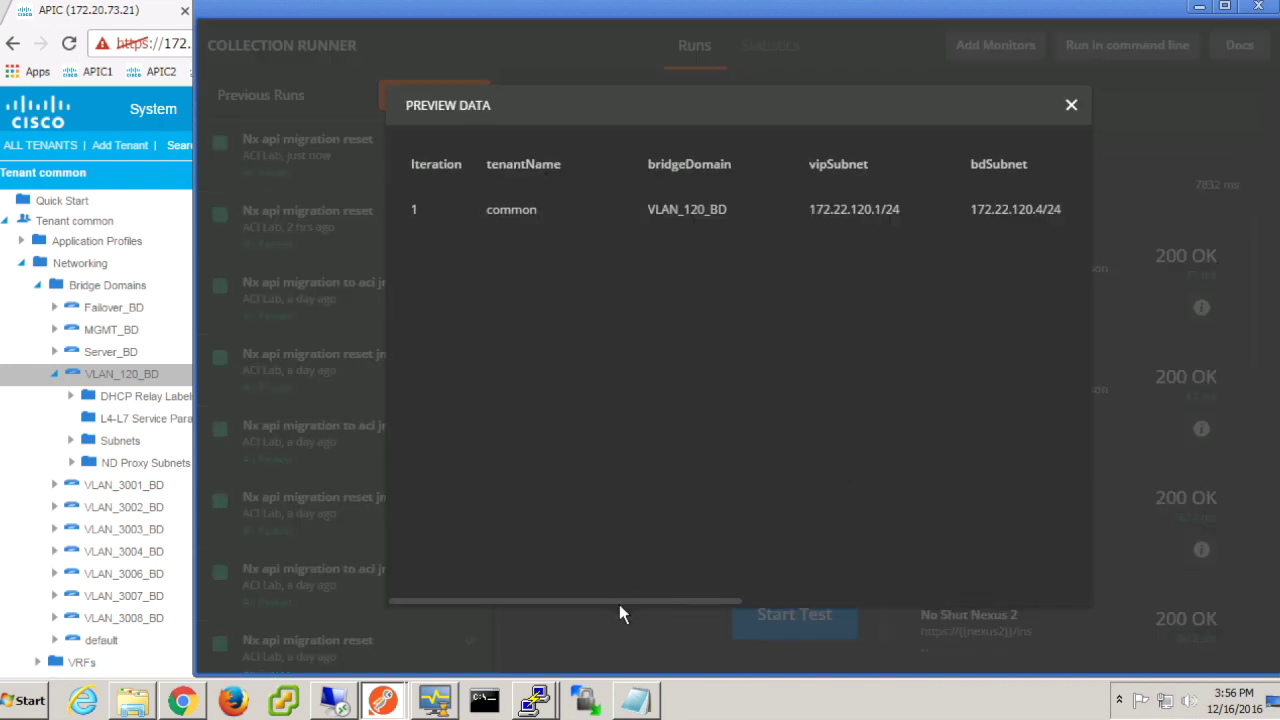
{"action": "left_click_drag", "start_coordinate": [600, 600], "coordinate": [990, 605]}
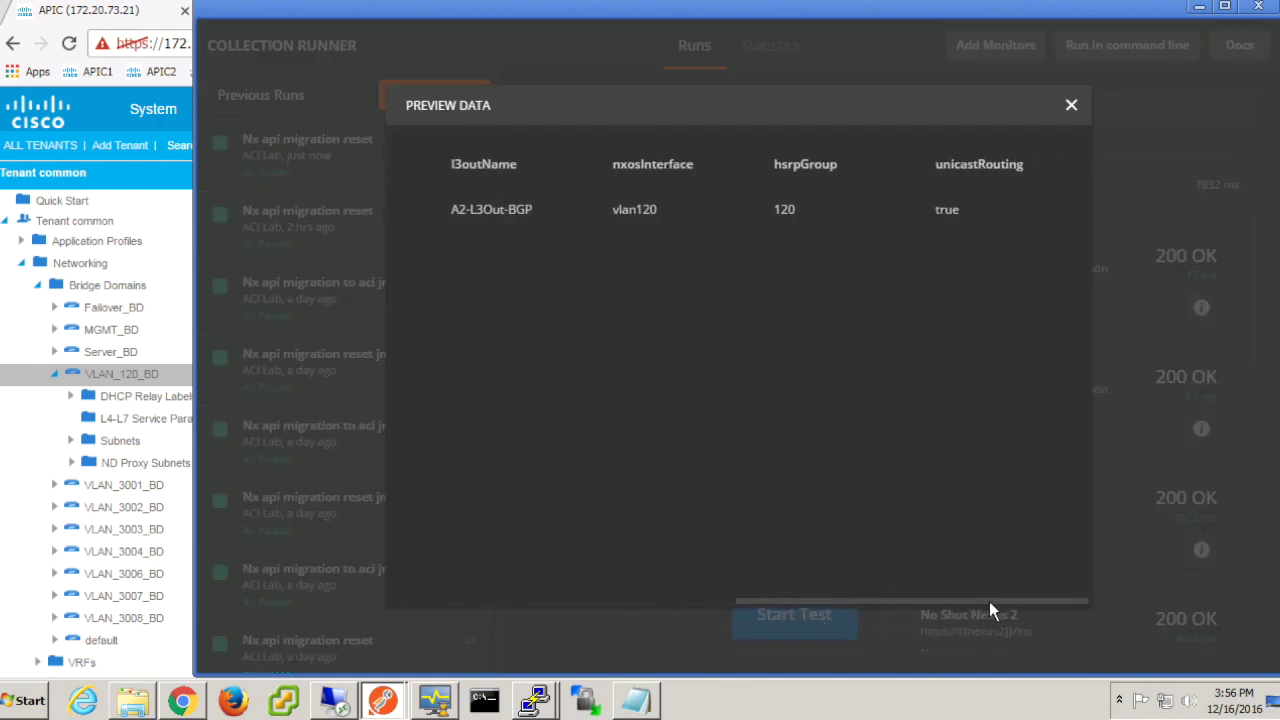
{"action": "left_click", "coordinate": [1071, 106]}
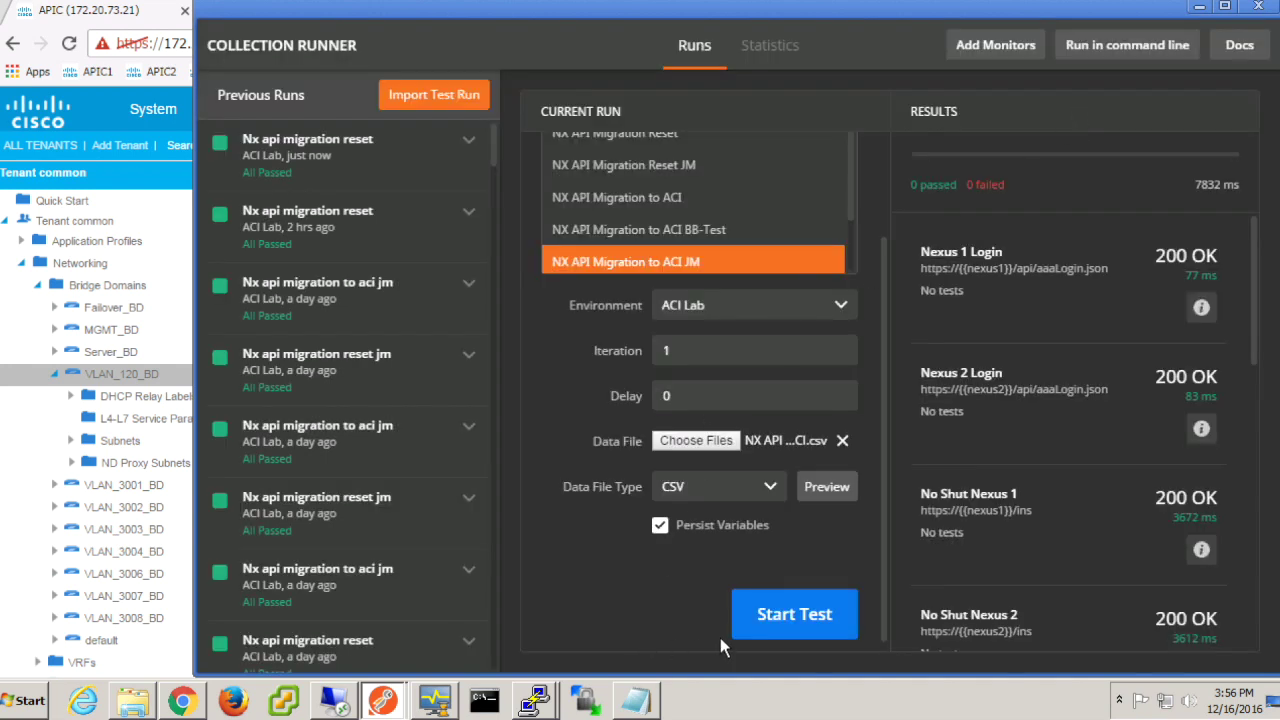
Step: Run the migration, check VLAN_120_BD in APIC, and rerun 'sh run int vlan 120' on 172.22.0.12
{"action": "left_click", "coordinate": [795, 615]}
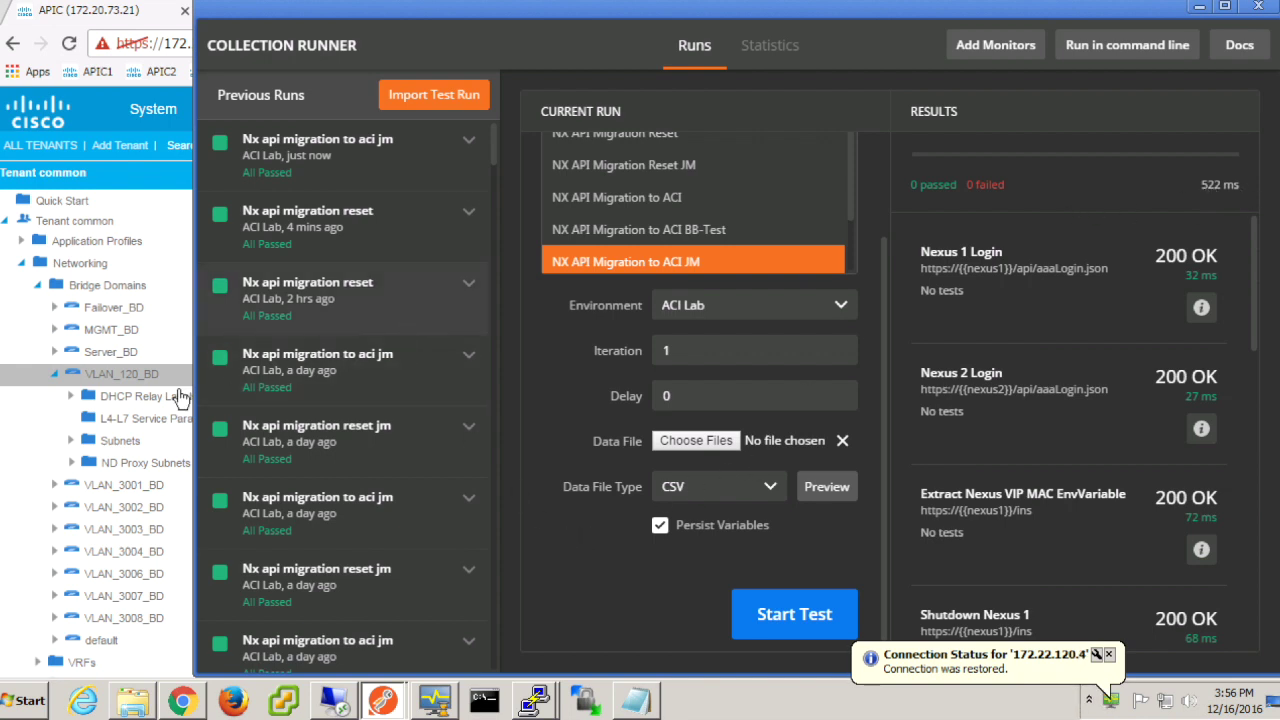
{"action": "left_click", "coordinate": [140, 374]}
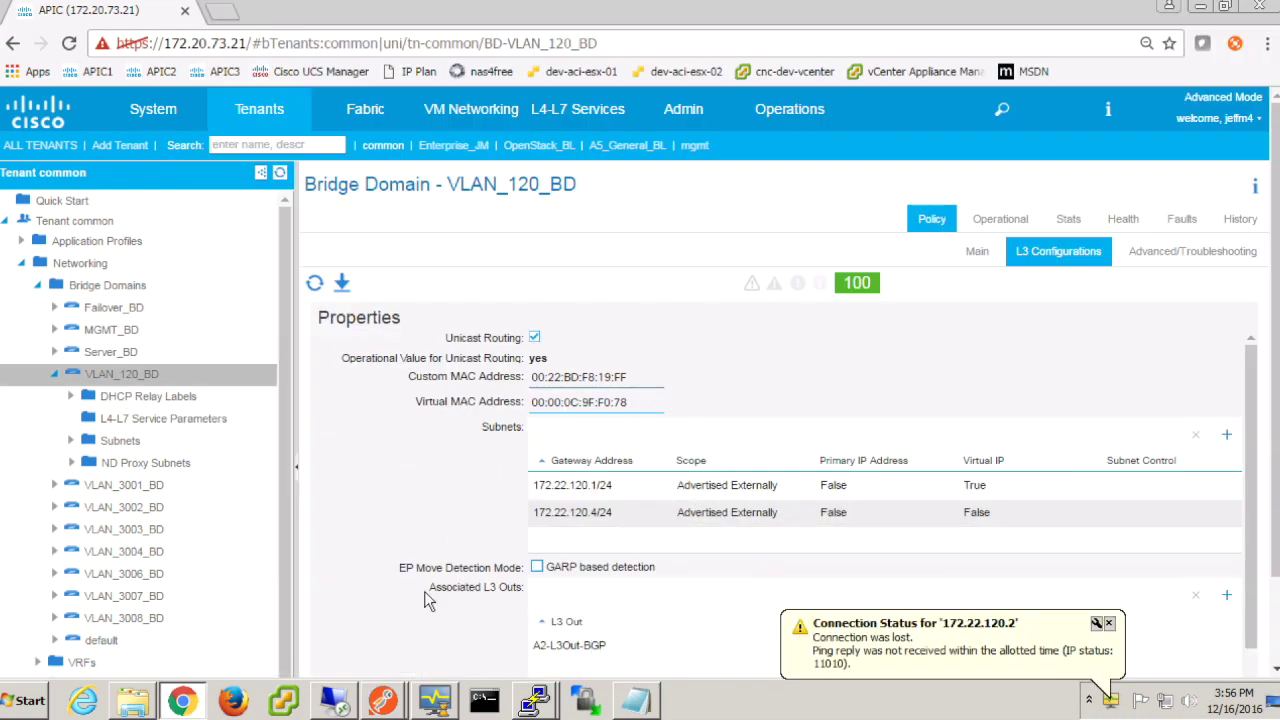
{"action": "left_click", "coordinate": [535, 700]}
{"action": "left_click", "coordinate": [553, 640]}
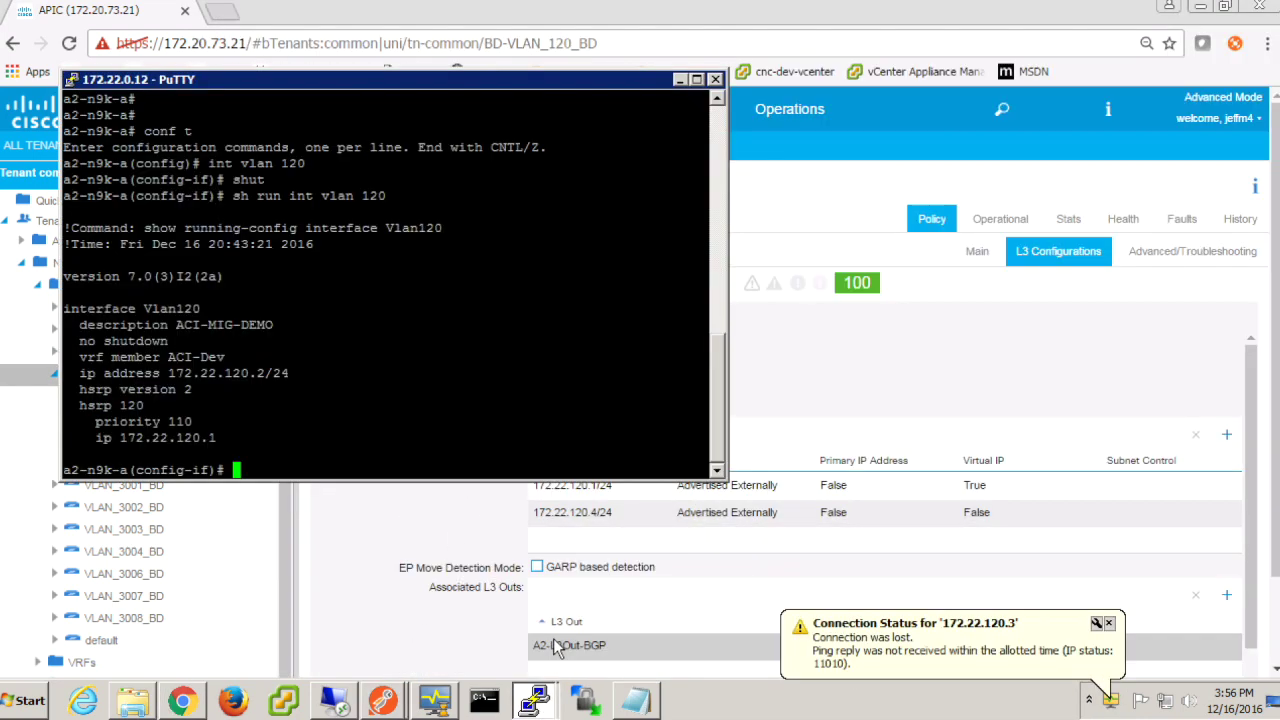
{"action": "key", "text": "Up"}
{"action": "key", "text": "Return"}
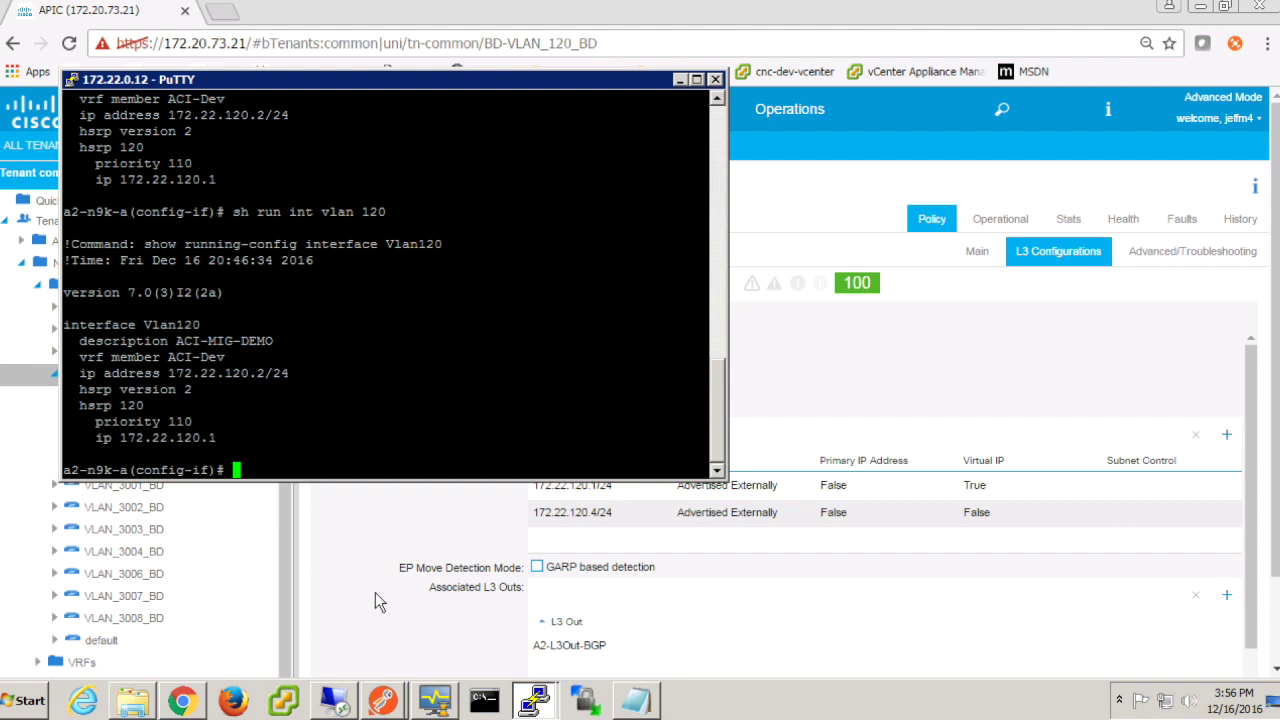
{"action": "left_click", "coordinate": [435, 700]}
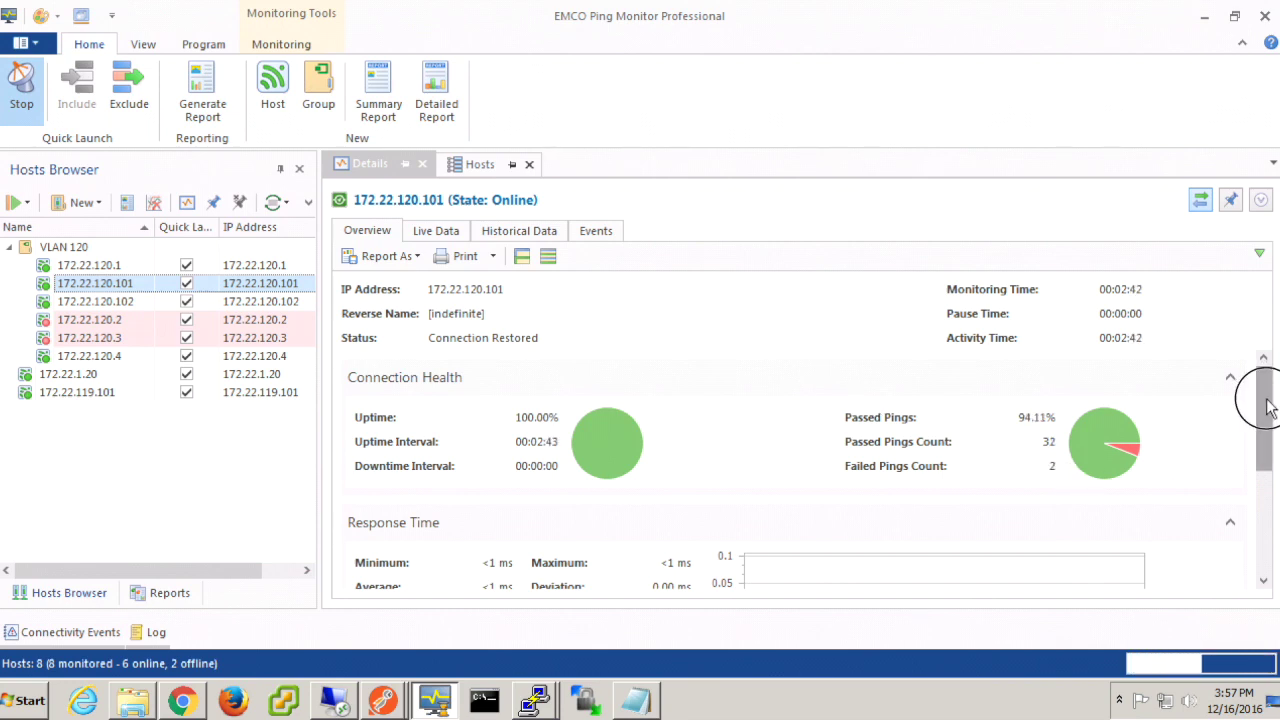
Step: Review ping statistics for 172.22.120.102, gateway 172.22.120.1, 172.22.1.20 and 172.22.119.101
{"action": "mouse_move", "coordinate": [1268, 405]}
{"action": "left_mouse_down"}
{"action": "mouse_move", "coordinate": [1275, 525]}
{"action": "mouse_move", "coordinate": [1262, 535]}
{"action": "left_mouse_up"}
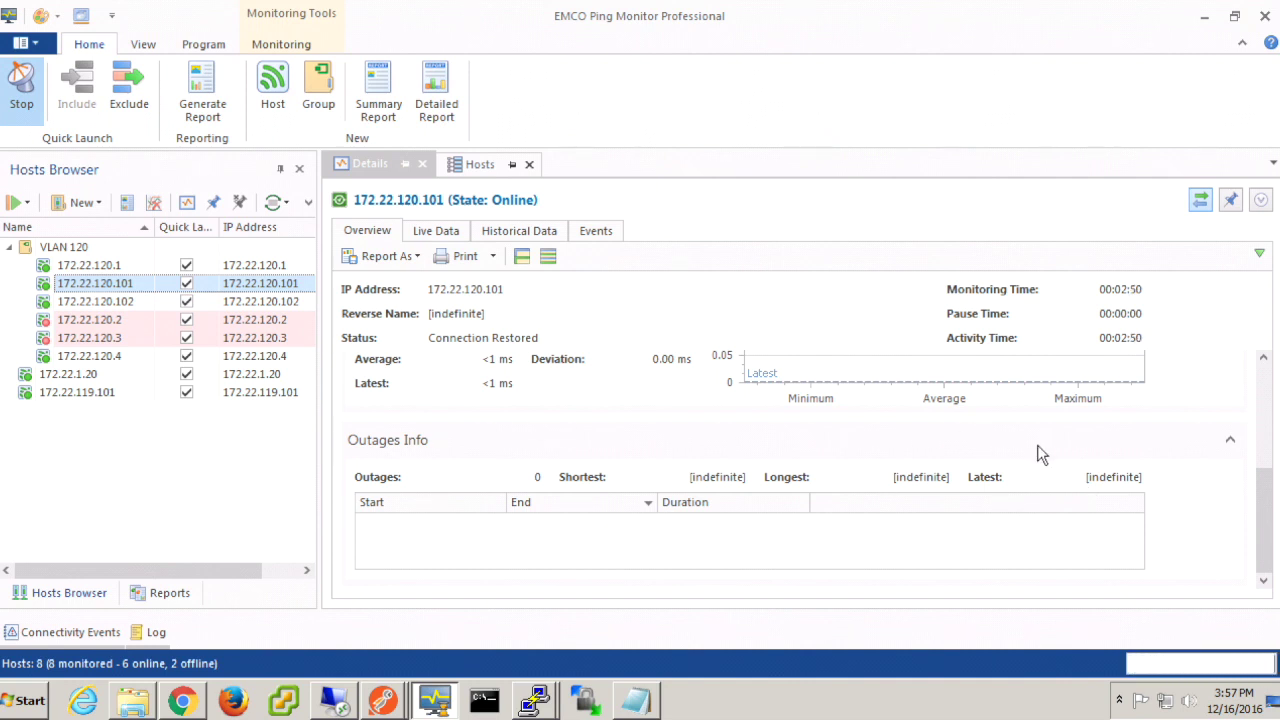
{"action": "left_click", "coordinate": [141, 306]}
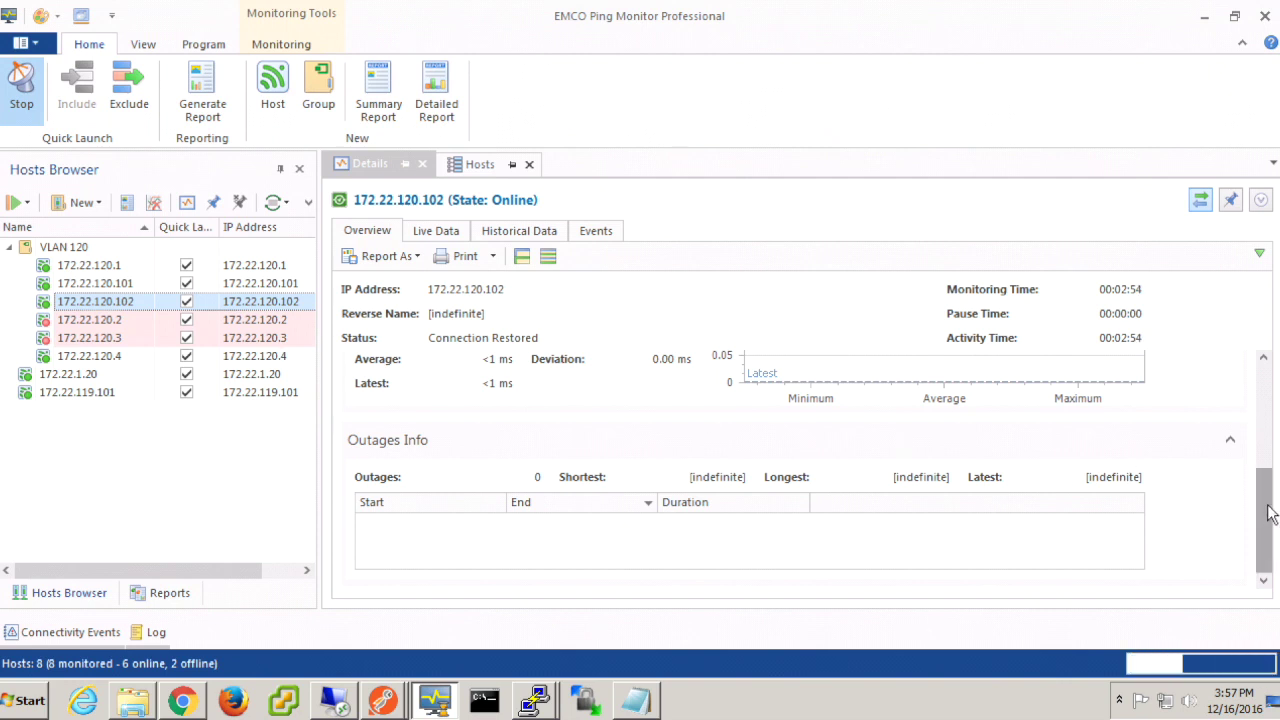
{"action": "left_click_drag", "start_coordinate": [1270, 513], "coordinate": [1260, 380]}
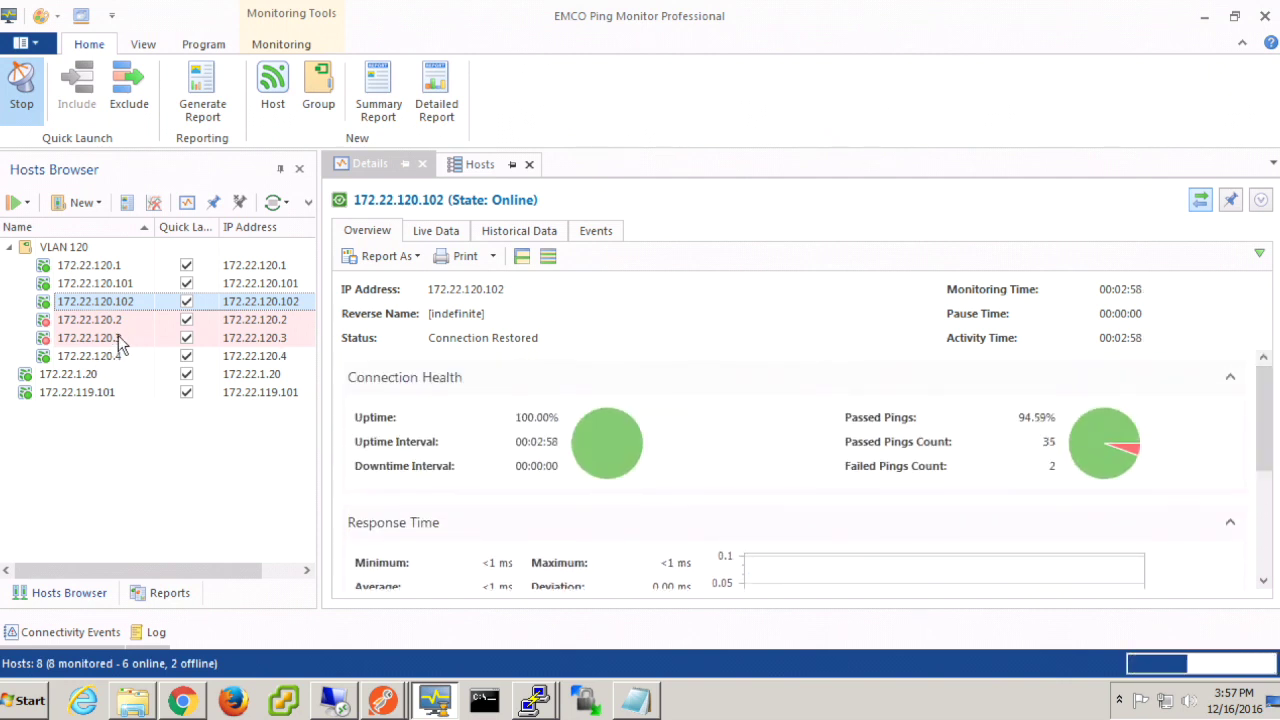
{"action": "left_click", "coordinate": [114, 270]}
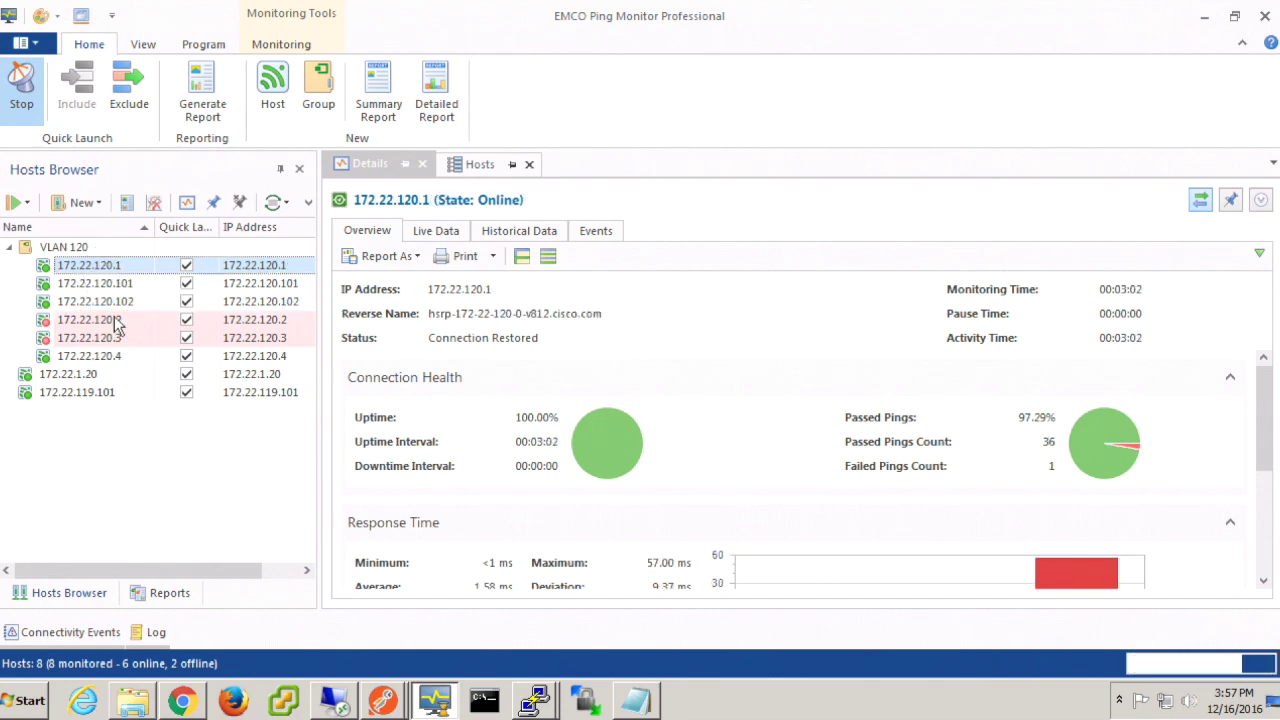
{"action": "left_click", "coordinate": [86, 375]}
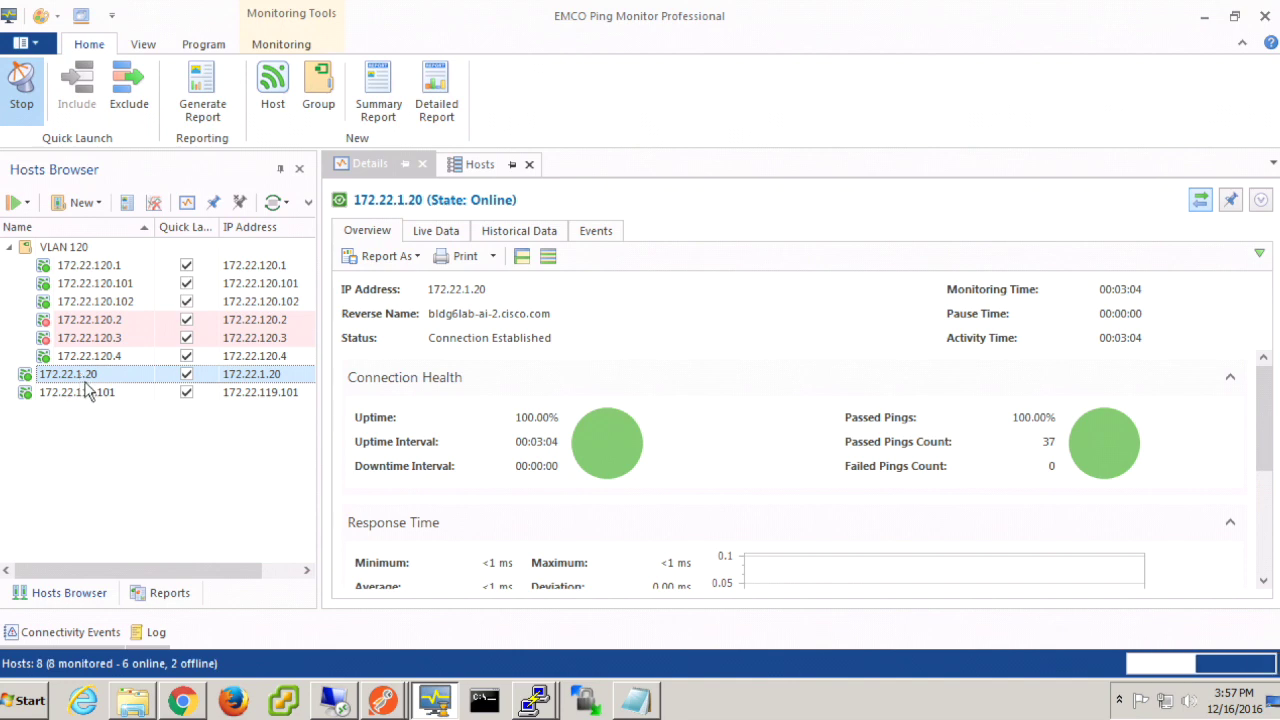
{"action": "left_click", "coordinate": [92, 391]}
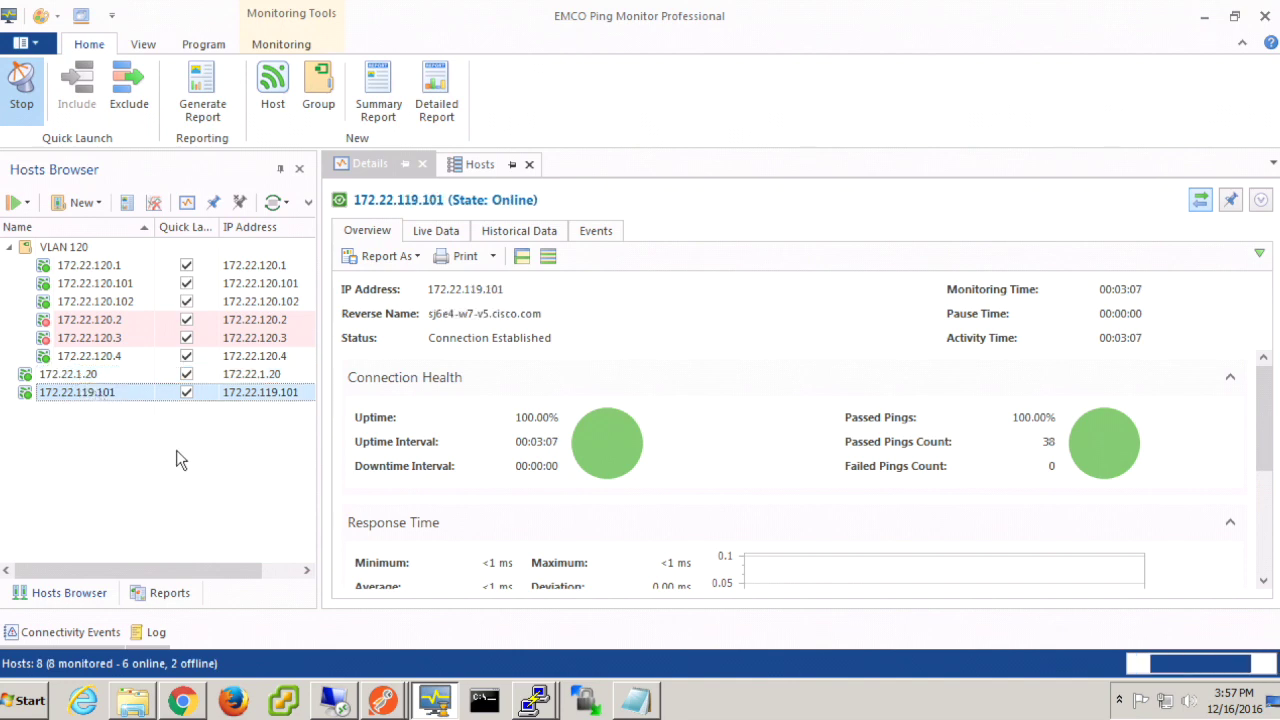
{"action": "left_click", "coordinate": [338, 702]}
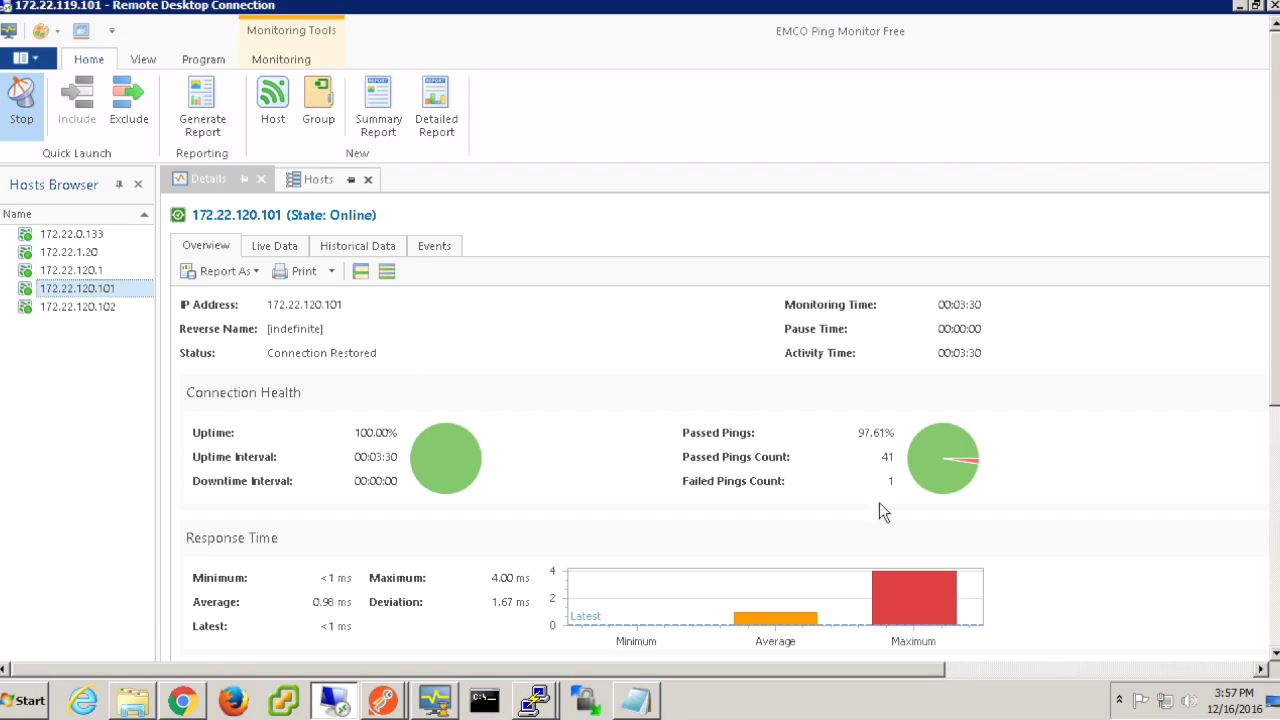
Step: Check the remote monitor's ping statistics for 172.22.120.102, then minimize the remote session
{"action": "left_click_drag", "start_coordinate": [1278, 320], "coordinate": [1276, 400]}
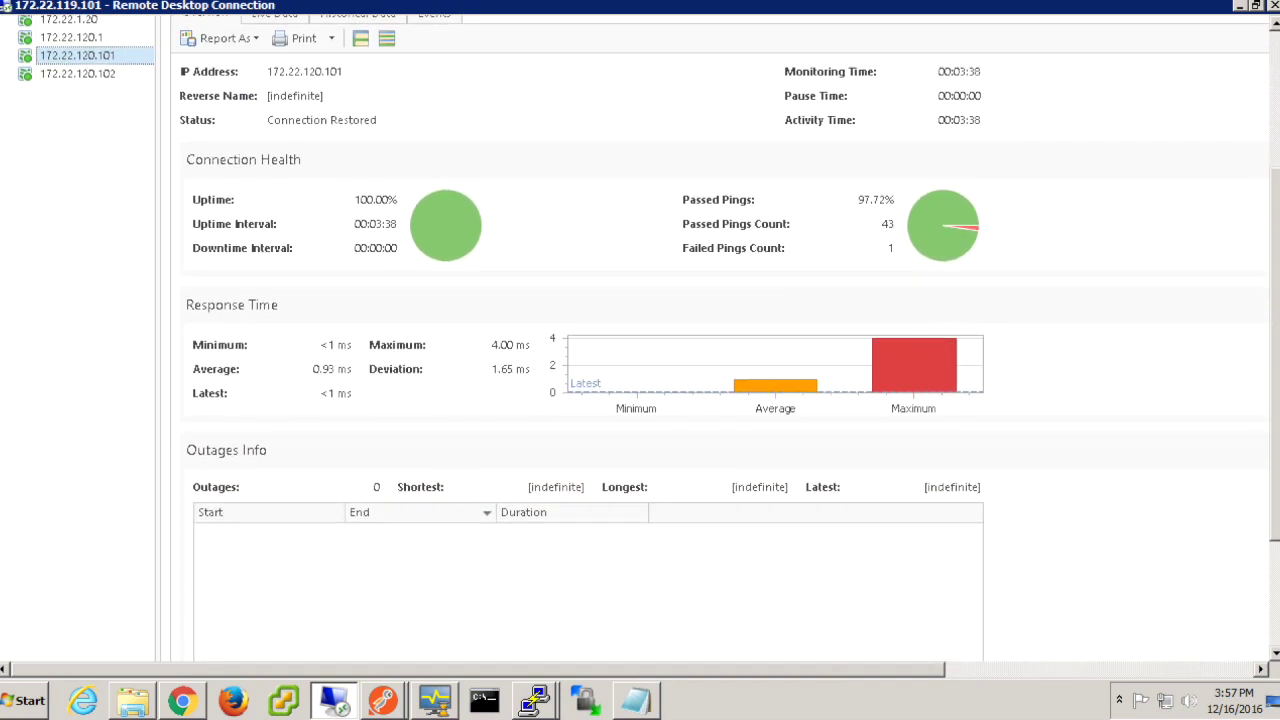
{"action": "left_click_drag", "start_coordinate": [1276, 478], "coordinate": [1276, 324]}
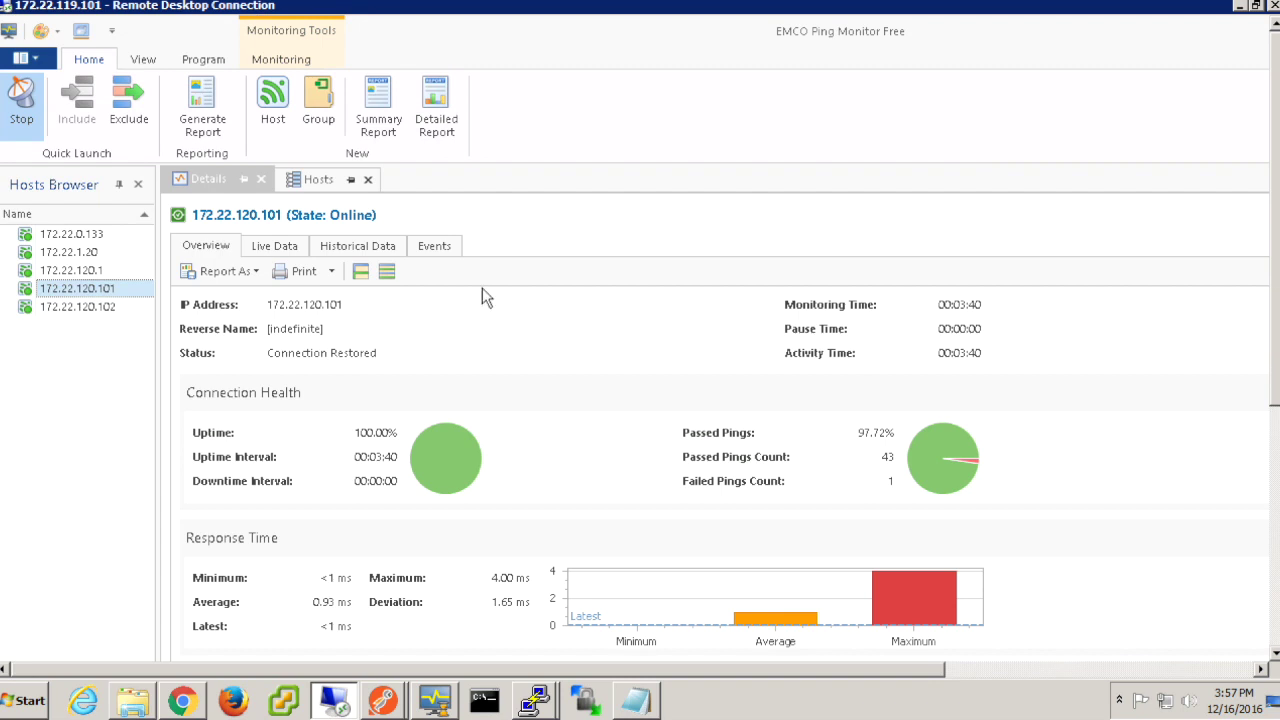
{"action": "left_click", "coordinate": [105, 308]}
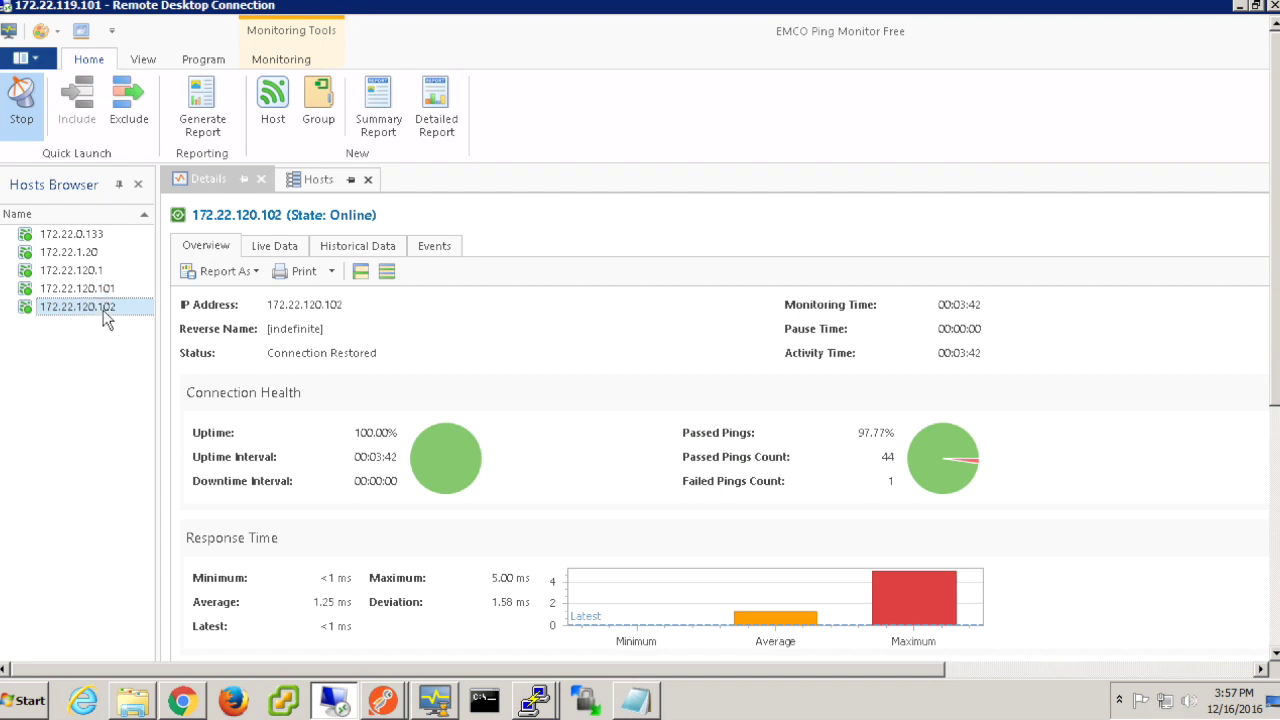
{"action": "left_click", "coordinate": [1238, 6]}
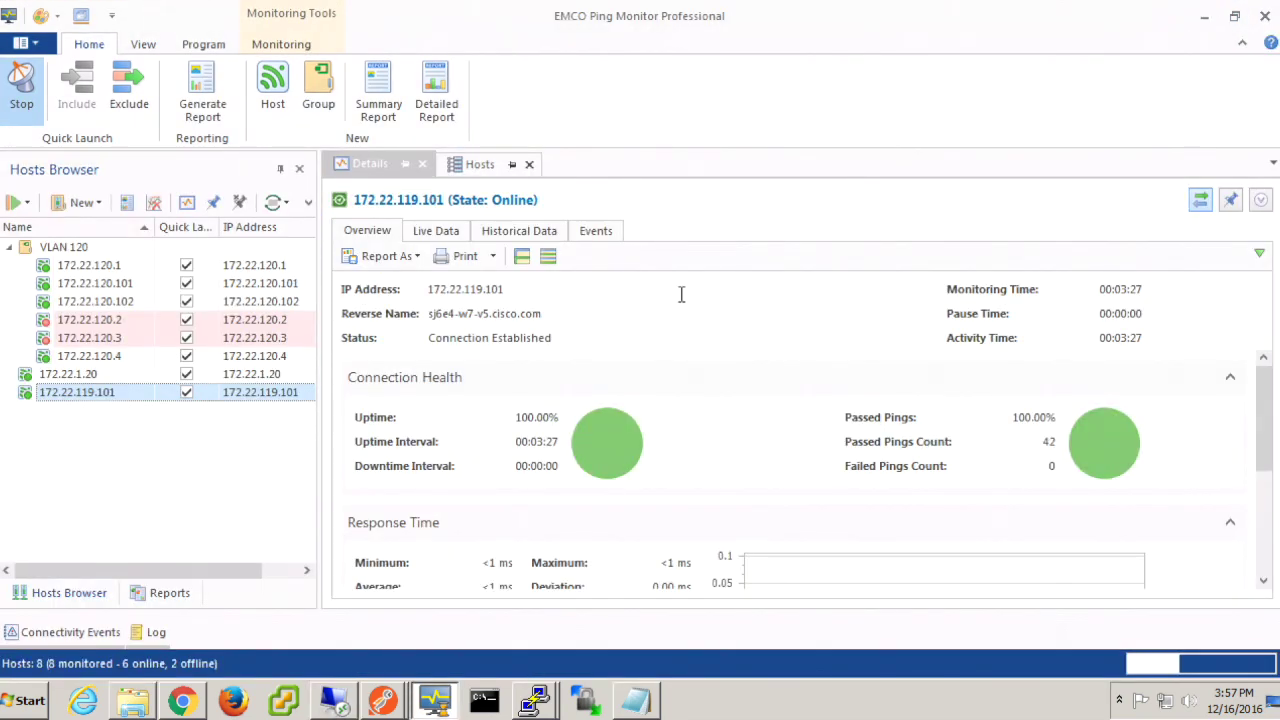
Step: Minimize the local ping monitor and the switch terminal to reveal the VLAN_120_BD page
{"action": "left_click", "coordinate": [1204, 16]}
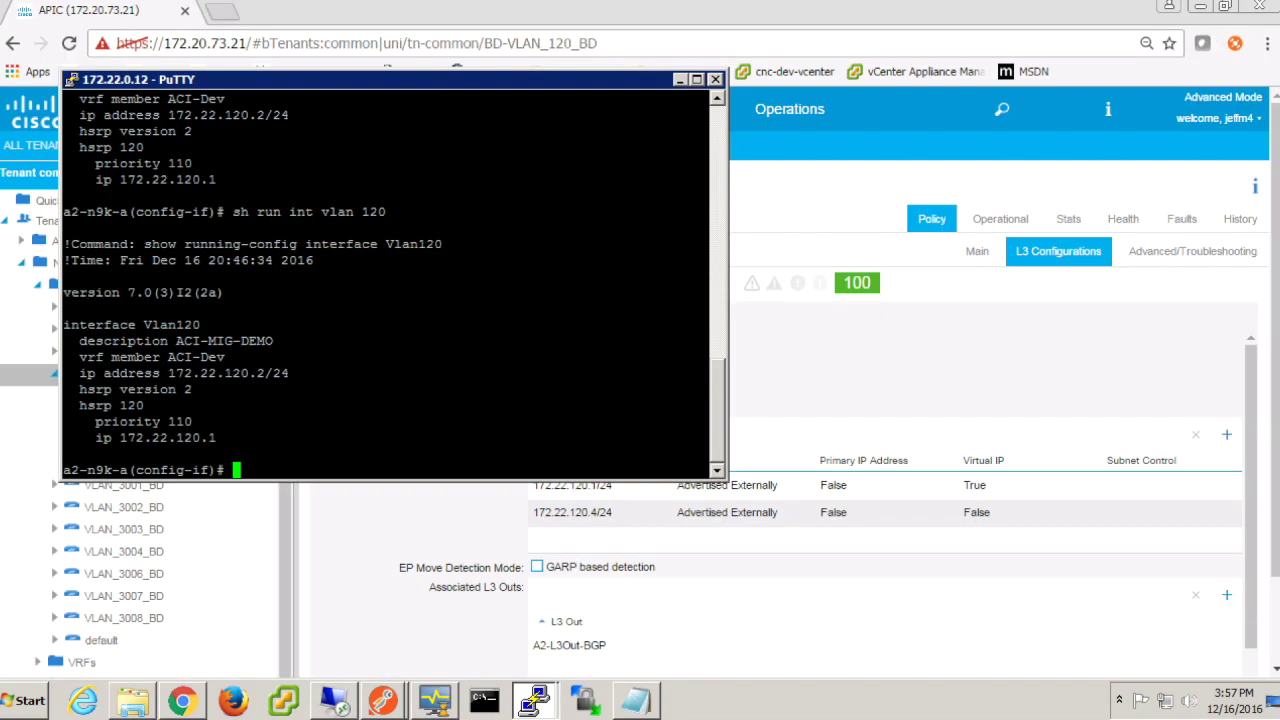
{"action": "left_click", "coordinate": [679, 80]}
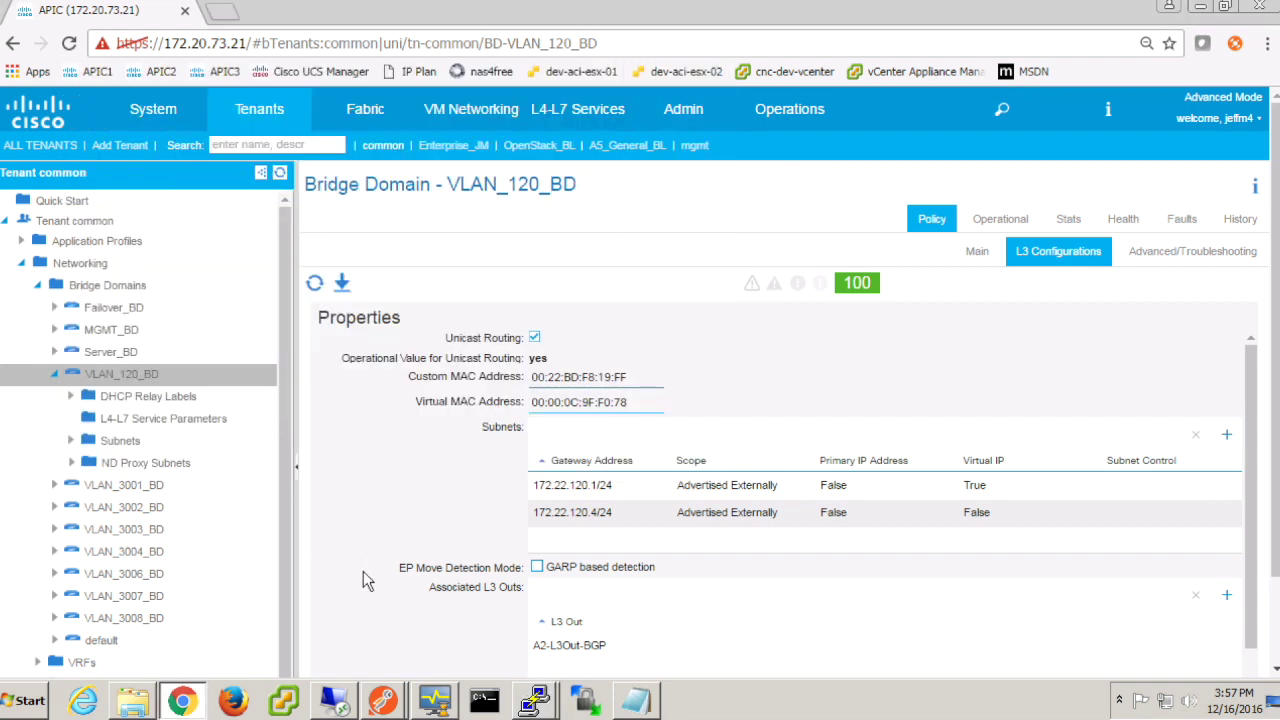